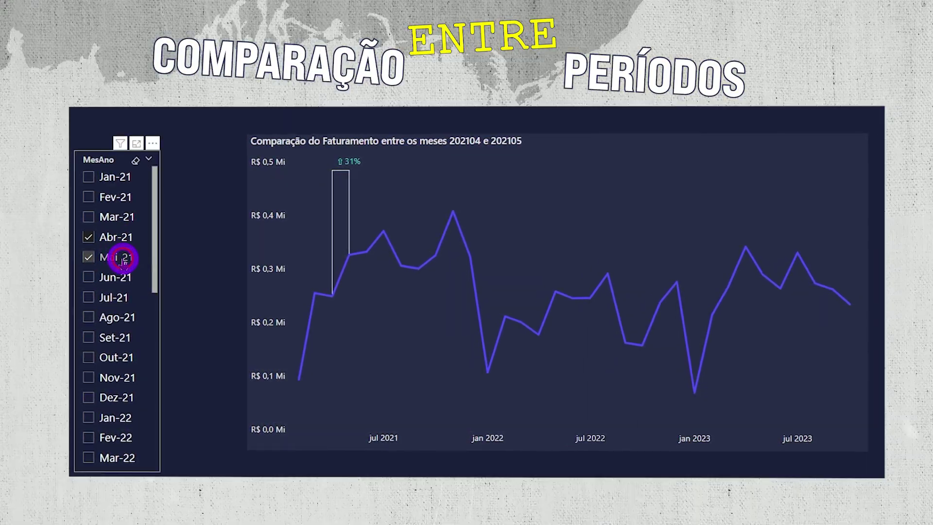
Step: Change the MesAno slicer months, trying April 2021 pairings, until Jul-21 and Nov-21 are compared
click(123, 258)
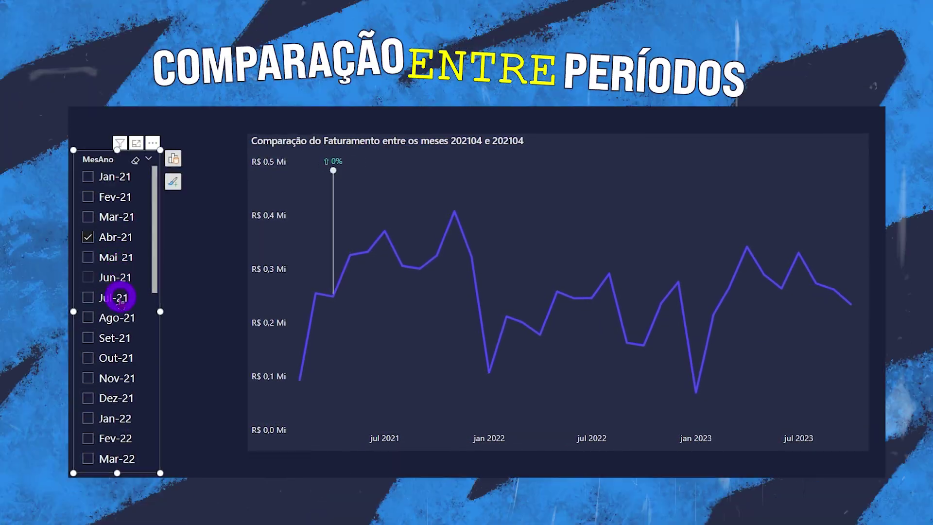
click(119, 296)
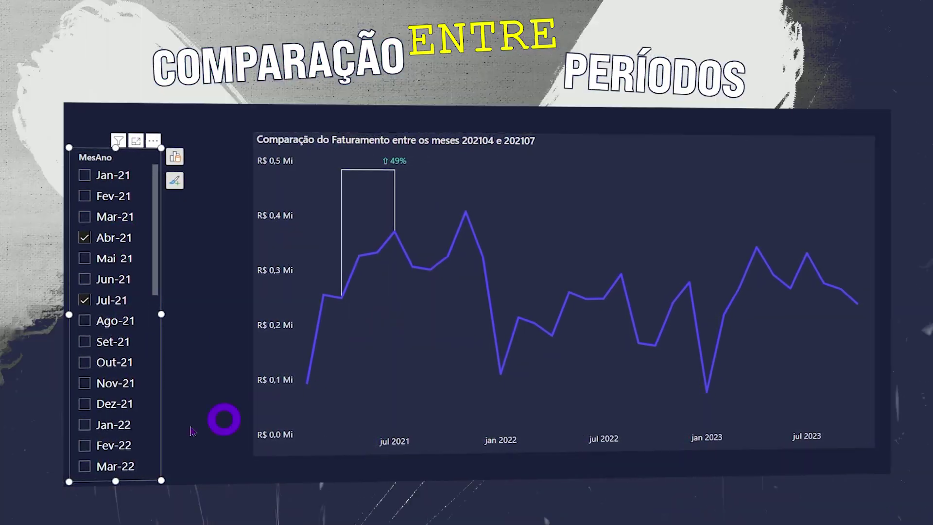
click(120, 299)
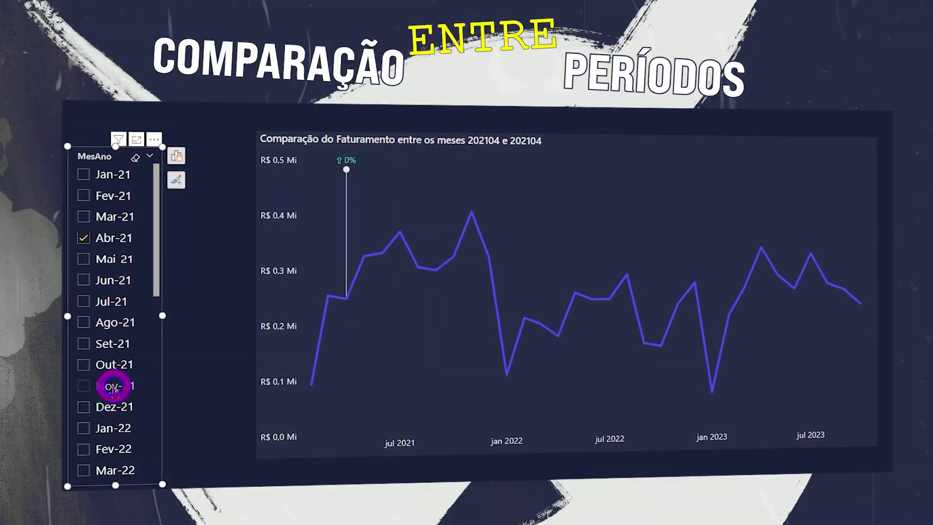
click(114, 387)
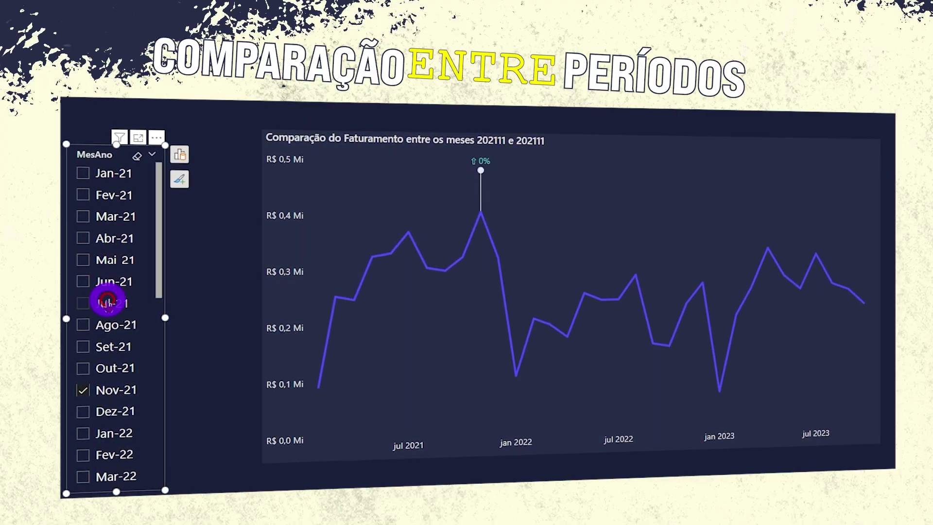
click(97, 301)
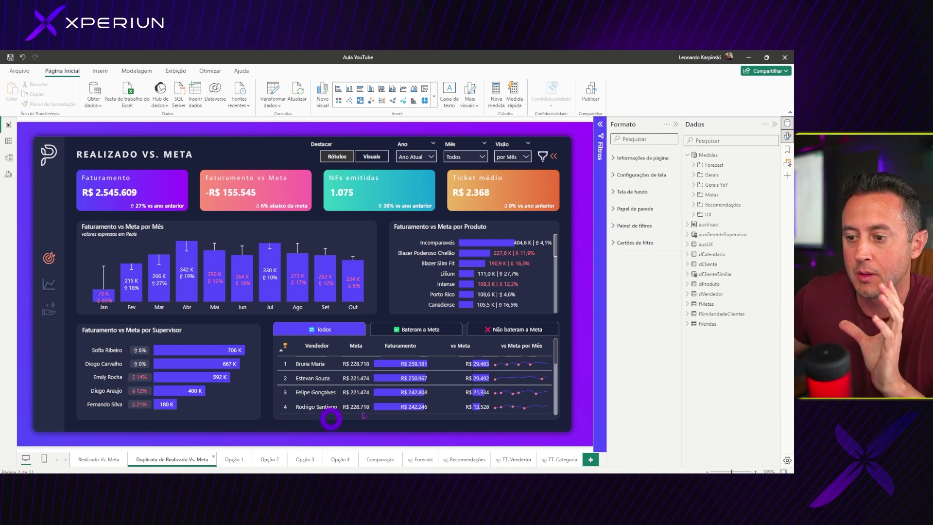
Step: Go to the Comparação page with its '$ Faturamento por InicioMes' chart and show the Modelagem ribbon
click(376, 459)
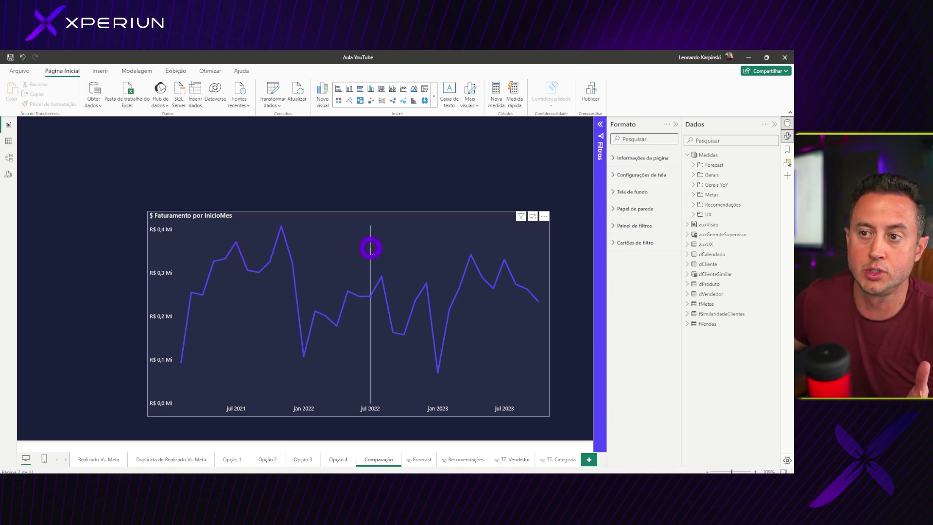
mouse_move(371, 250)
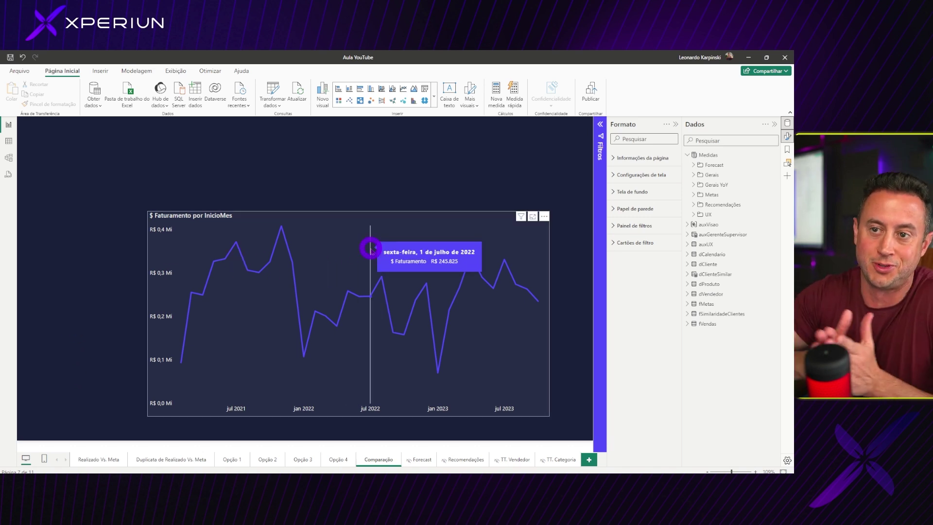
click(126, 73)
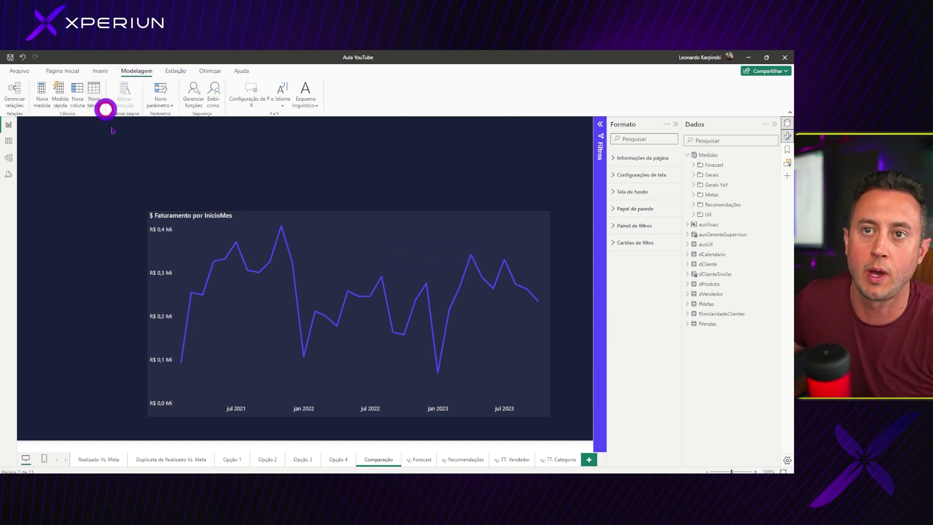
Step: Create the calculated table dCalendarioAux = dCalendario and expand it in the Data pane
click(98, 103)
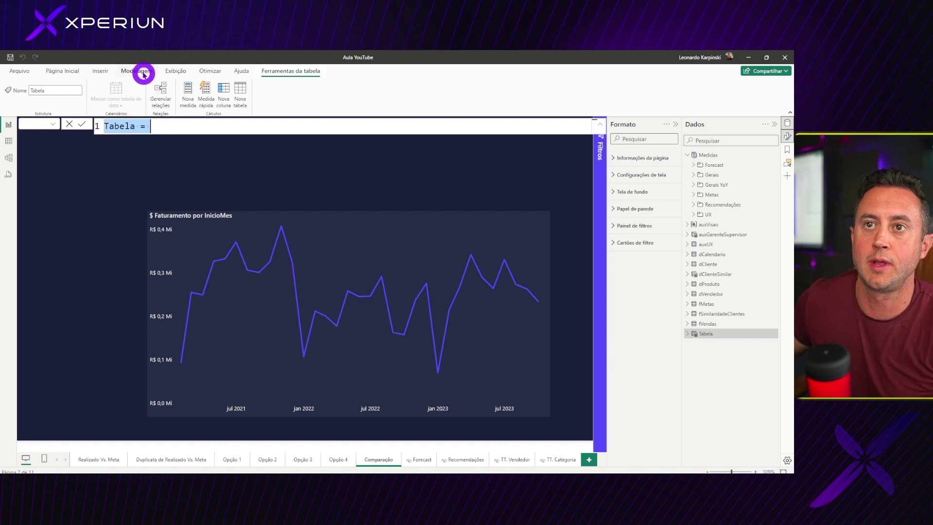
triple_click(138, 123)
text(dCalendarioAux)
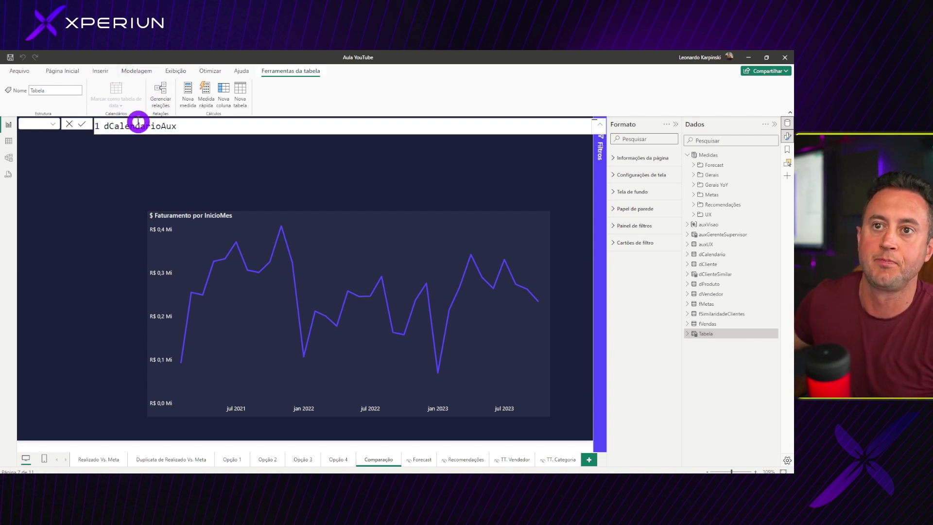
key(Return)
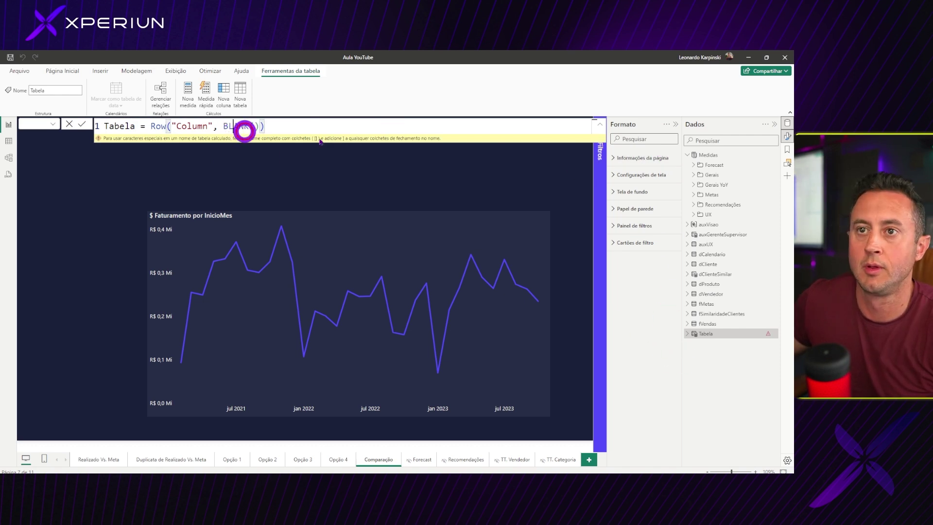
triple_click(244, 126)
text(dCalenda)
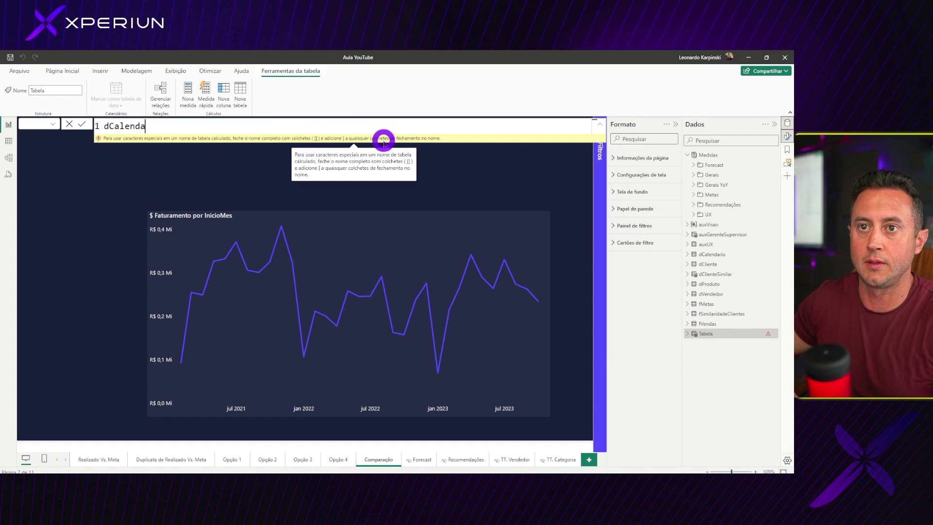
text(rioAux = dc)
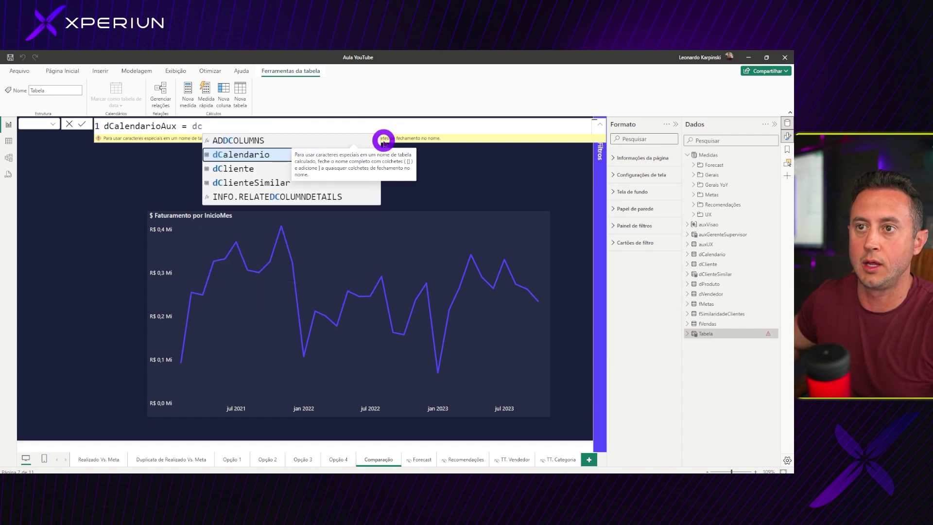
key(Tab)
key(Return)
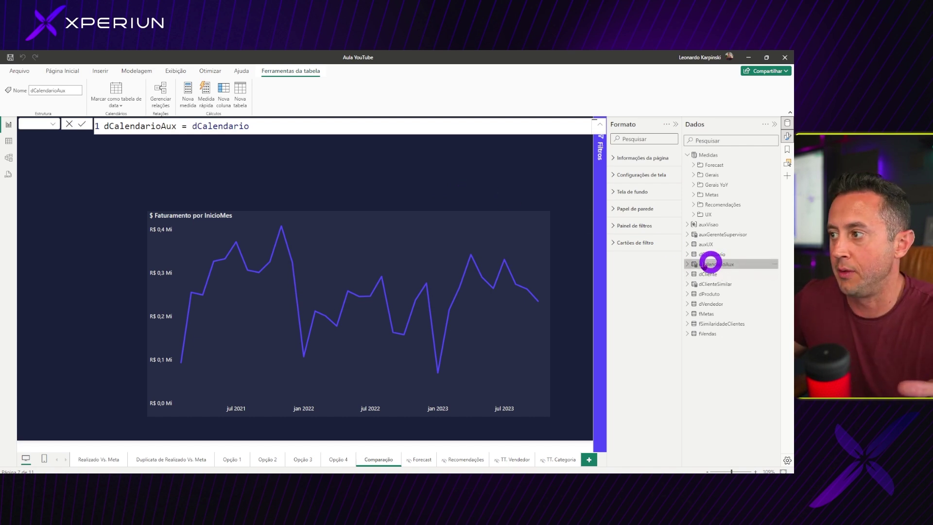
click(710, 264)
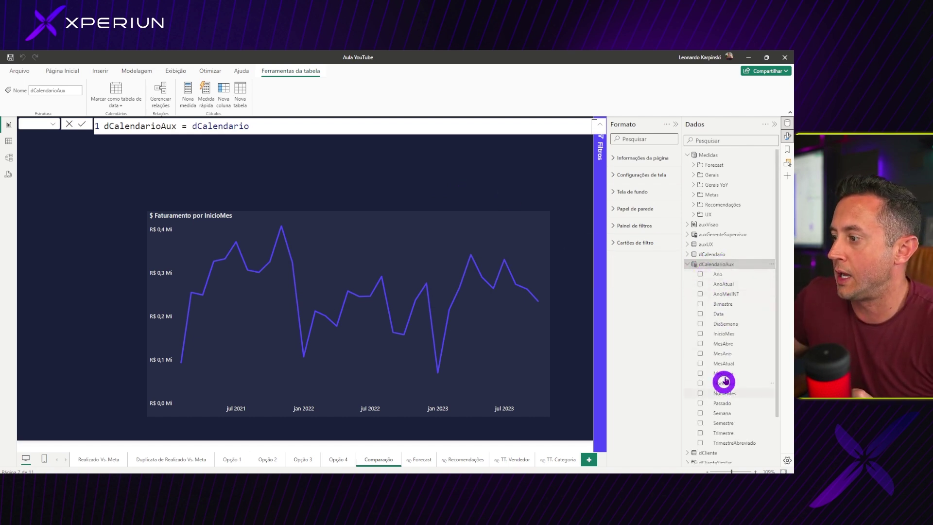
Step: Place dCalendarioAux[MesAno] on the canvas as a narrow slicer beside the chart
mouse_move(724, 353)
mouse_down()
mouse_move(169, 204)
mouse_move(78, 243)
mouse_up()
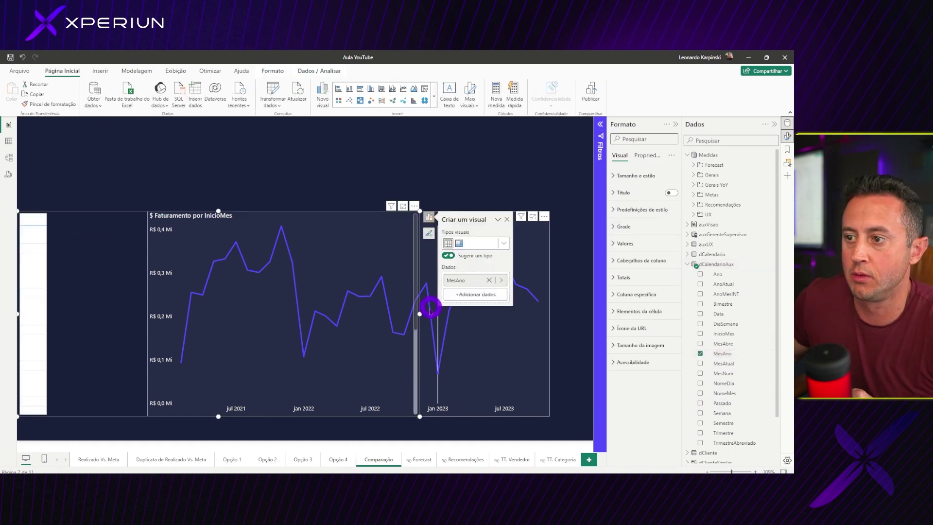
drag(430, 309, 113, 287)
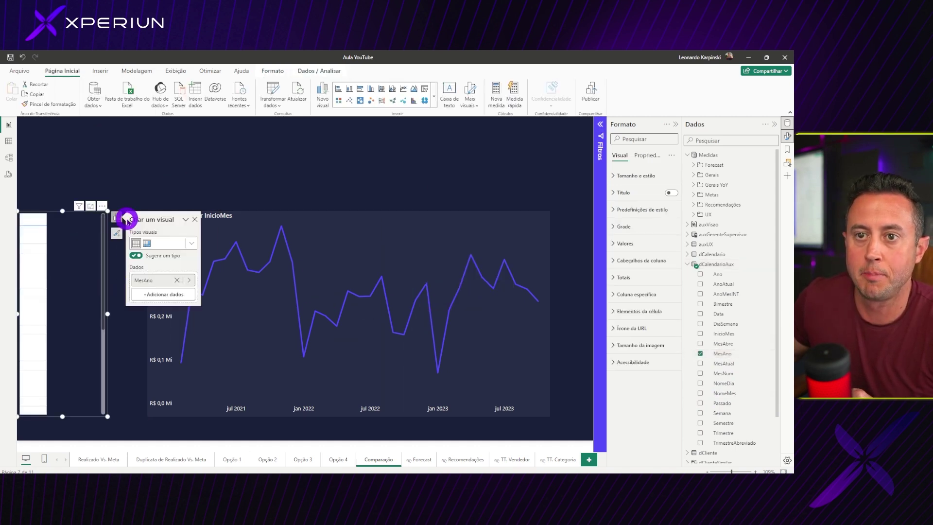
click(188, 247)
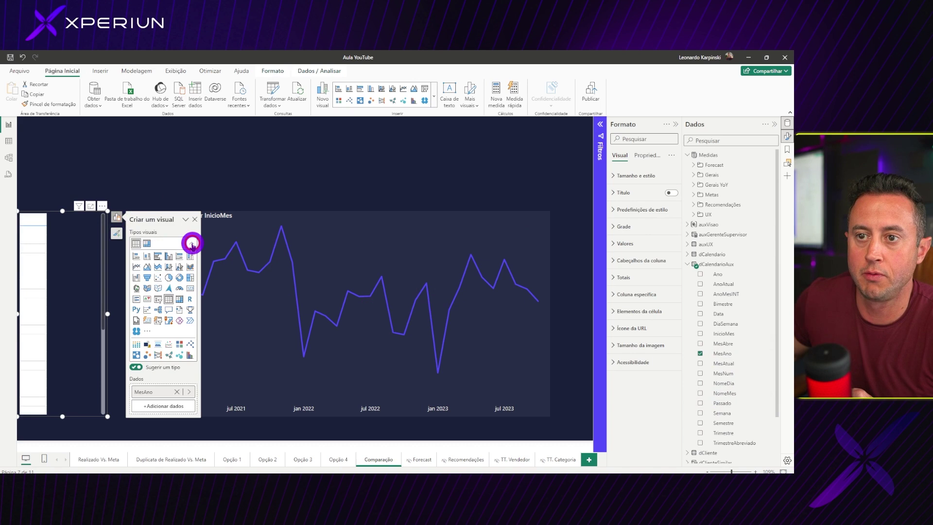
click(157, 300)
drag(40, 215, 54, 210)
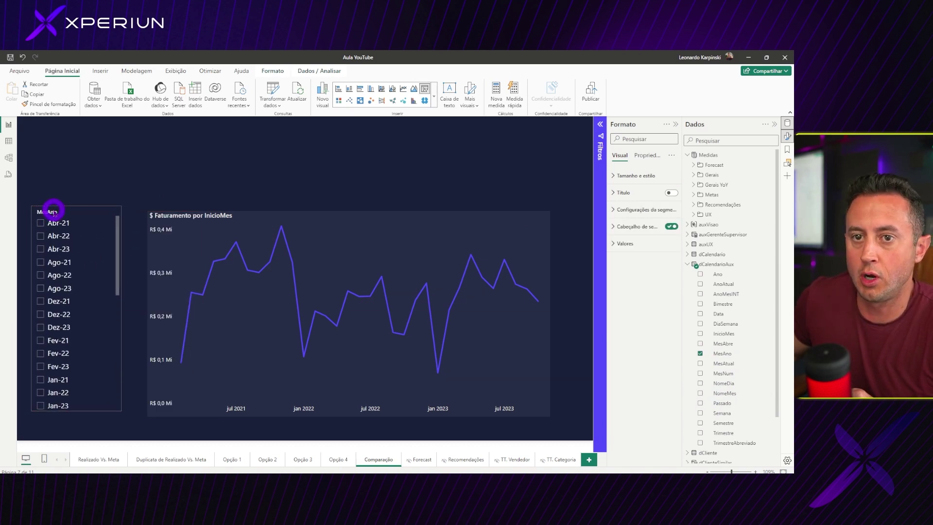
Step: Sort the MesAno column by AnoMesINT so months list chronologically
click(723, 354)
click(327, 100)
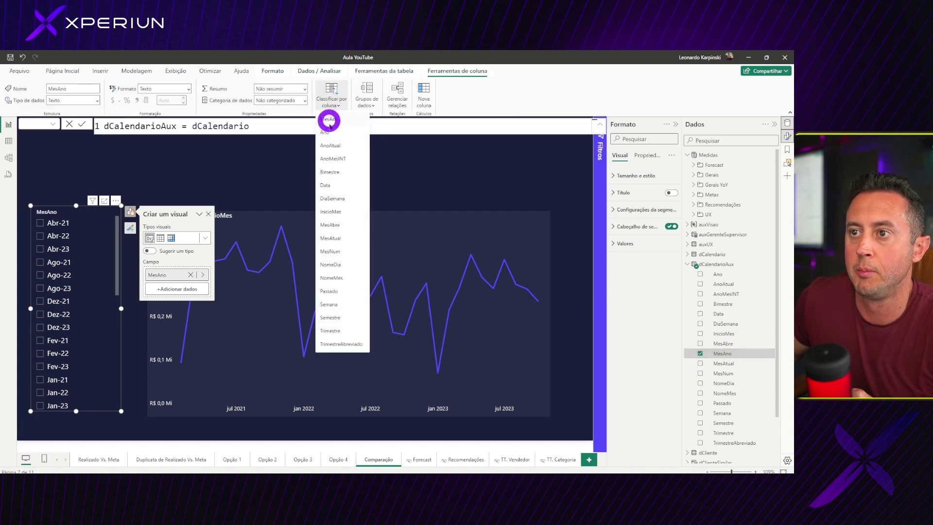
click(343, 159)
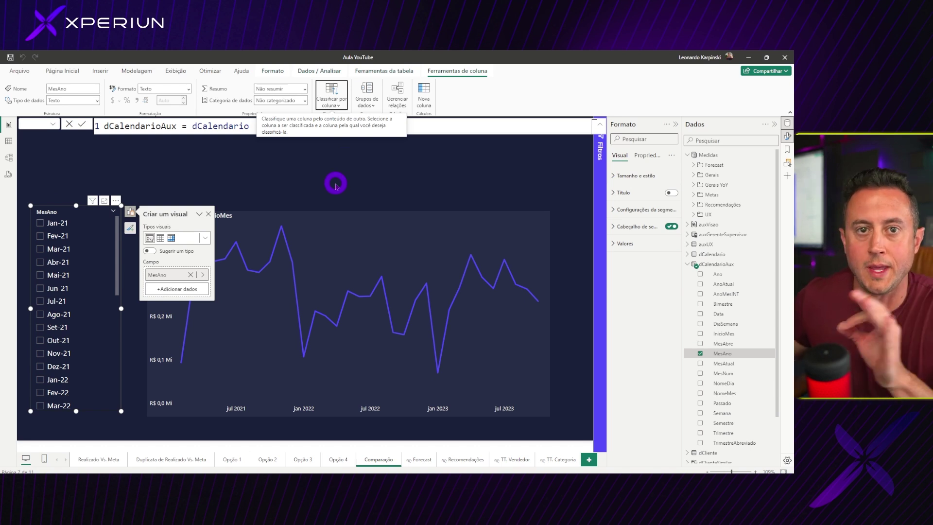
click(247, 184)
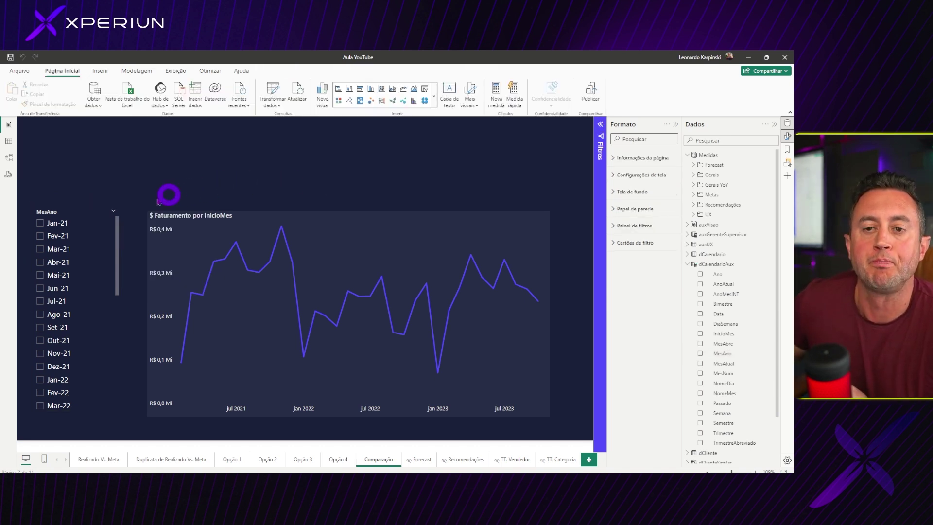
Step: Turn off Ctrl-based multi-select in the MesAno slicer's selection settings
mouse_move(74, 306)
click(85, 284)
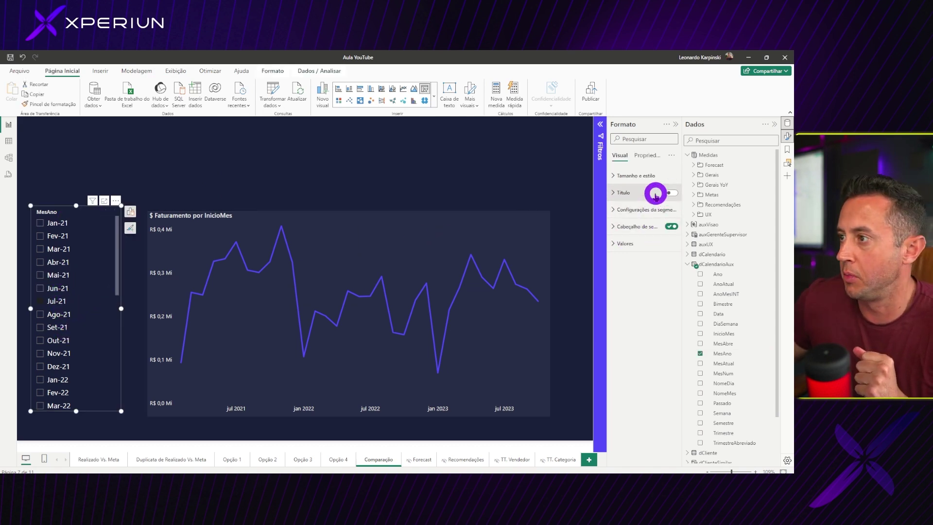
click(634, 226)
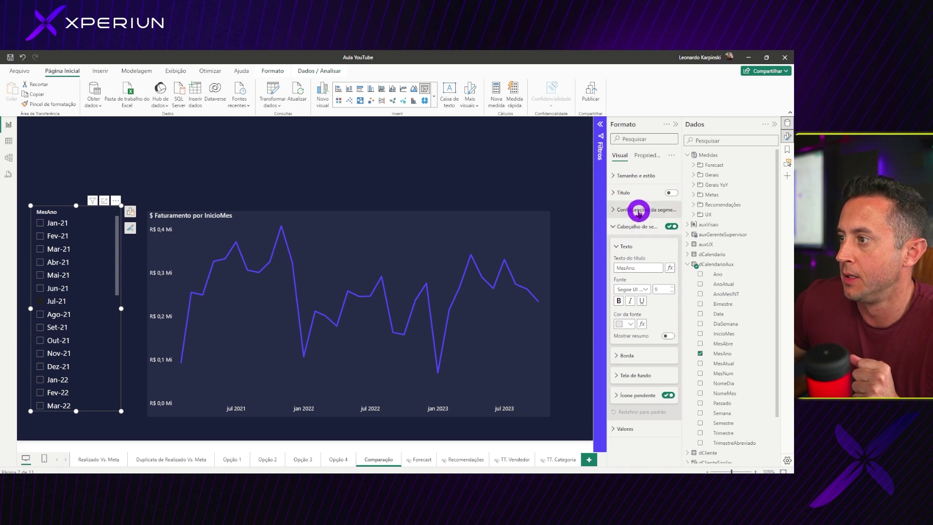
click(636, 209)
click(637, 271)
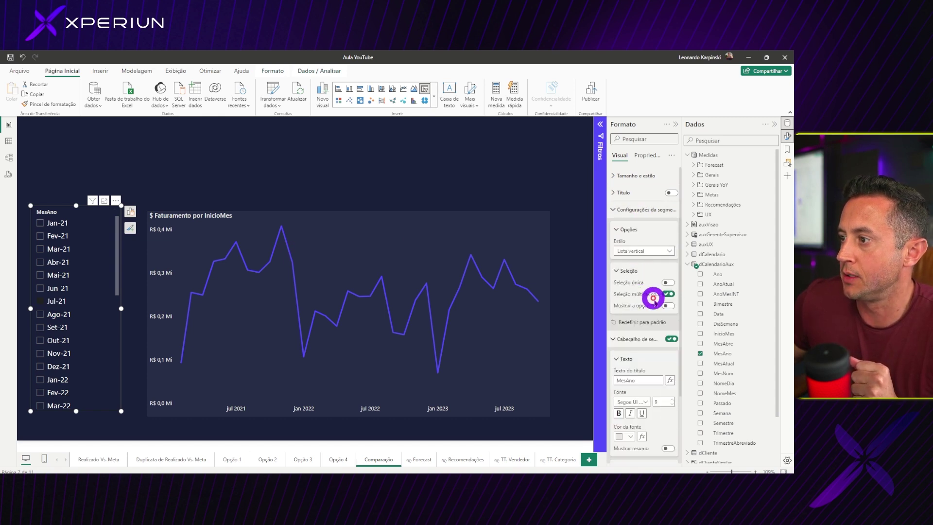
click(670, 294)
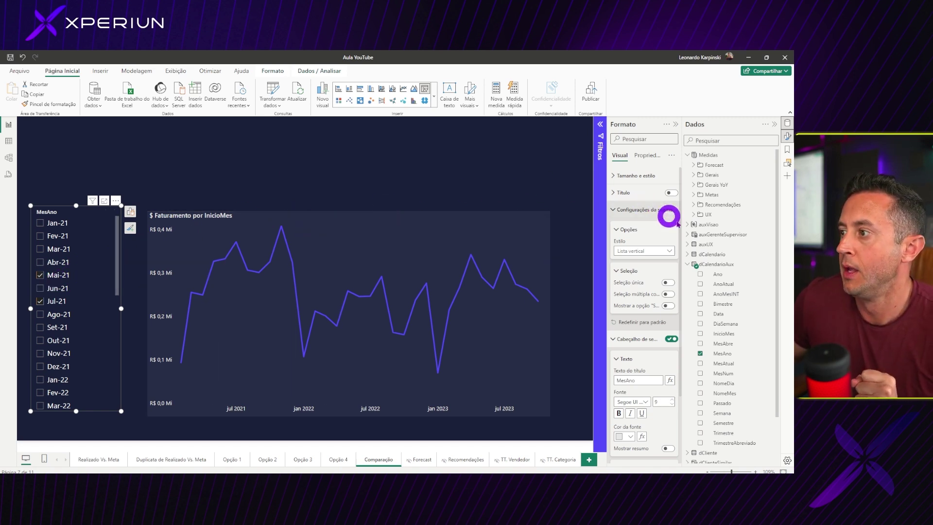
Step: Start the Comparação Períodos measure in Medidas with VAR vMesEixo = SELECTEDVALUE(dCalendario[AnoMesINT])
right_click(707, 154)
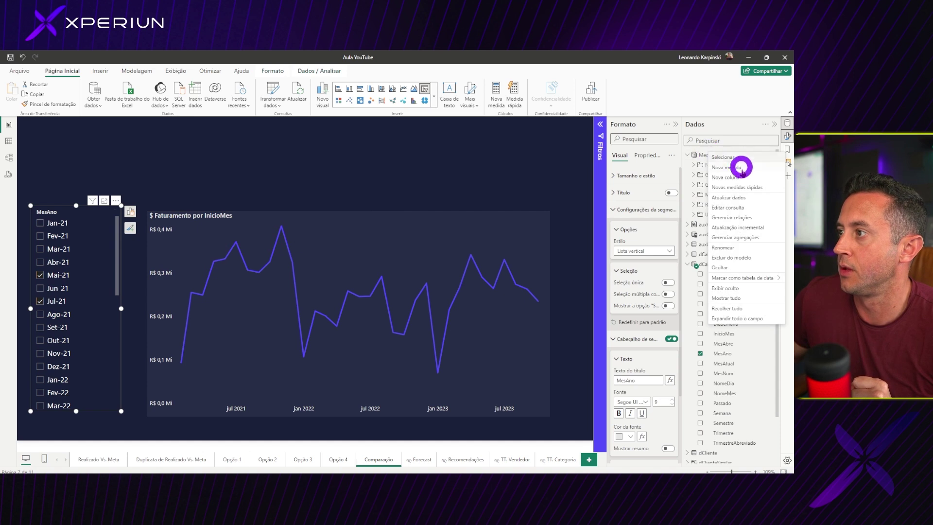
click(726, 167)
text(Comparação Períodos)
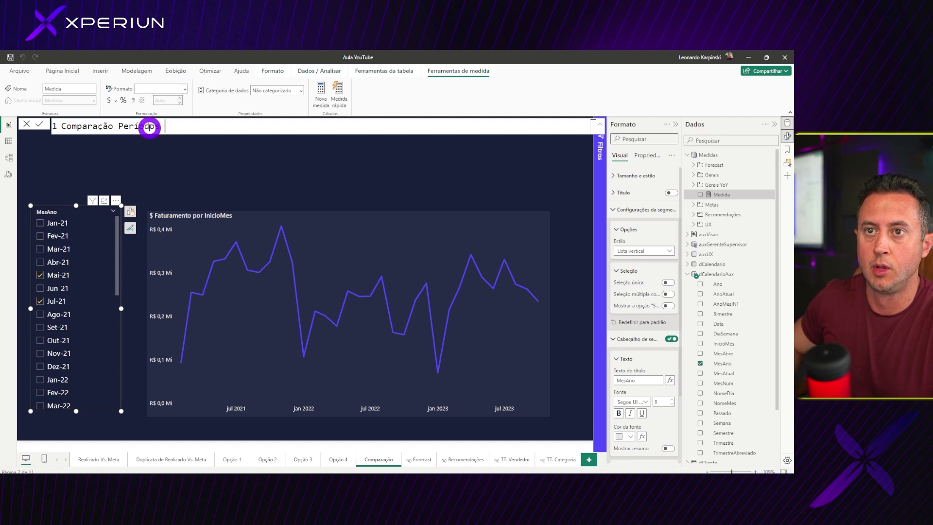
text( =)
key(shift+Return)
text(VAR vMesCo)
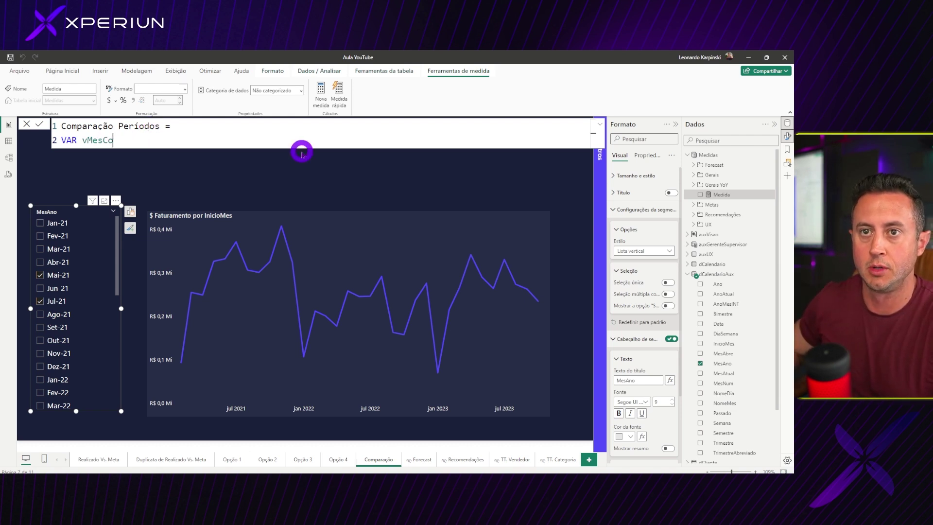
key(BackSpace)
key(BackSpace)
text(Eixo = S)
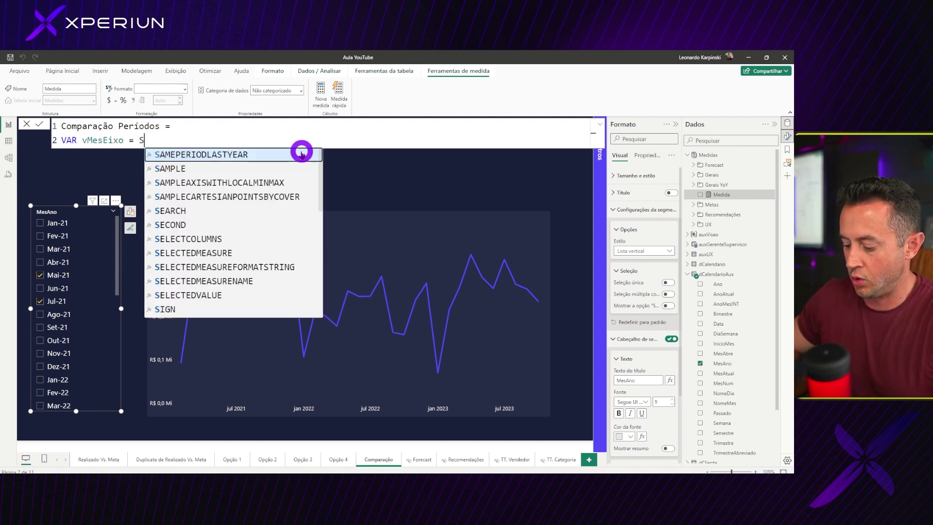
text(ELE)
key(Down)
key(Down)
key(Down)
key(Tab)
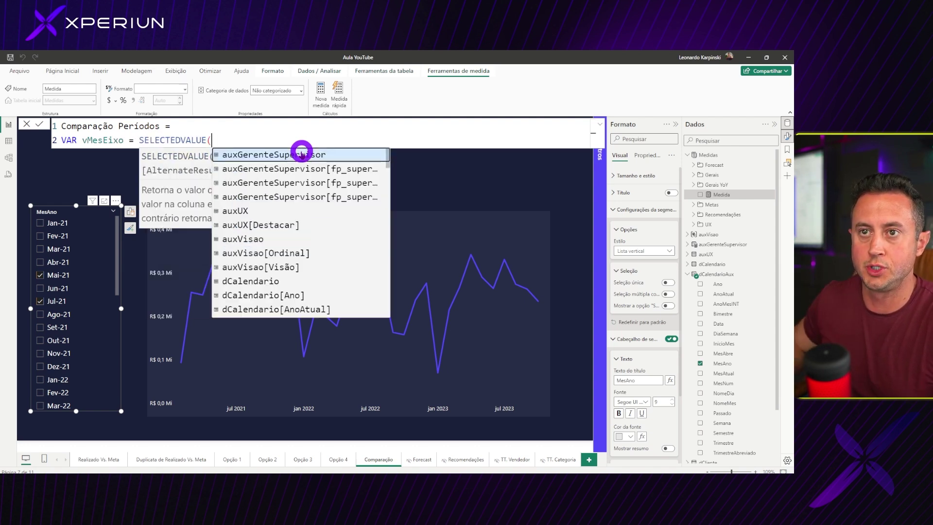
text(anomes)
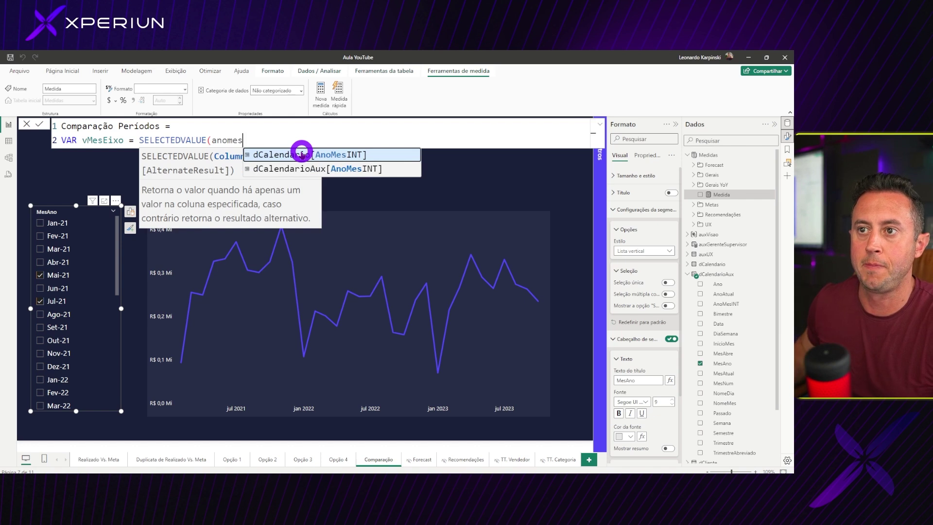
click(351, 160)
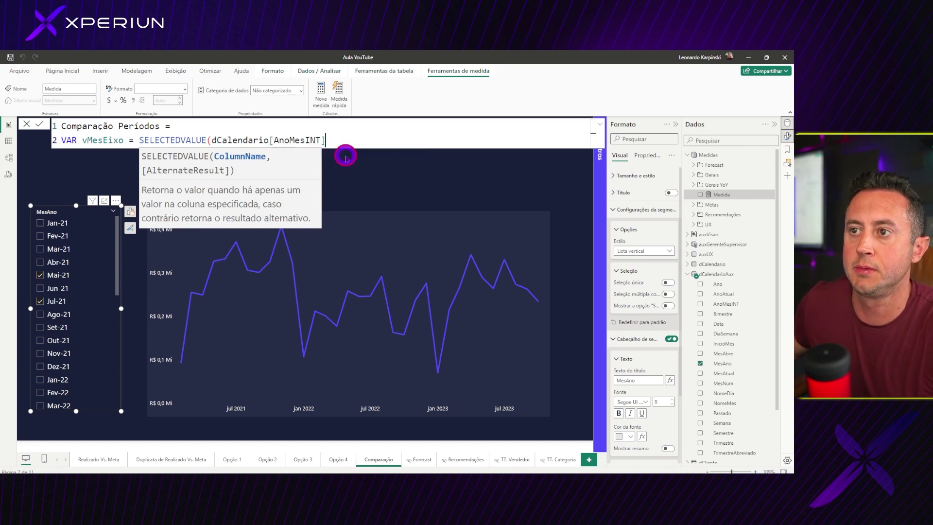
text())
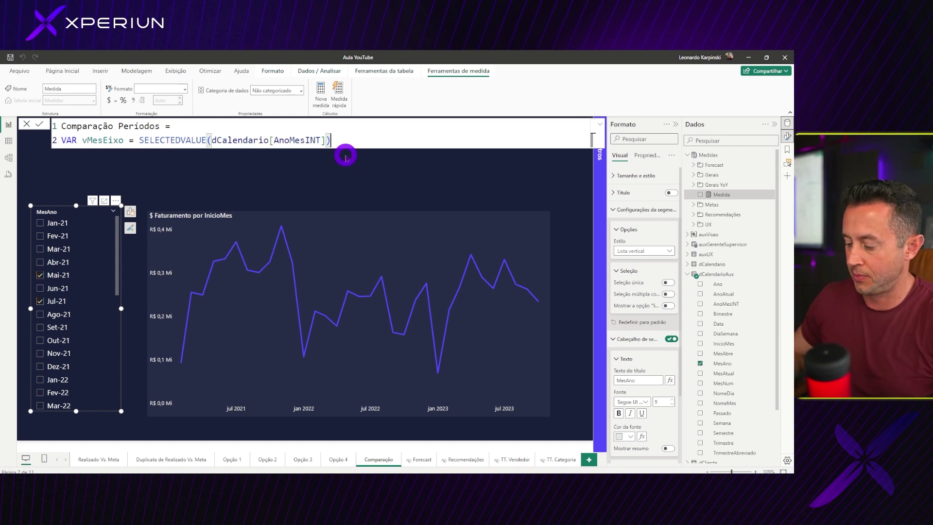
Step: Add variables vMesPrimeiro = MIN and vMesUltimo = MAX of dCalendarioAux[AnoMesINT]
key(shift+Return)
text(VAR vMesPrimeiro =)
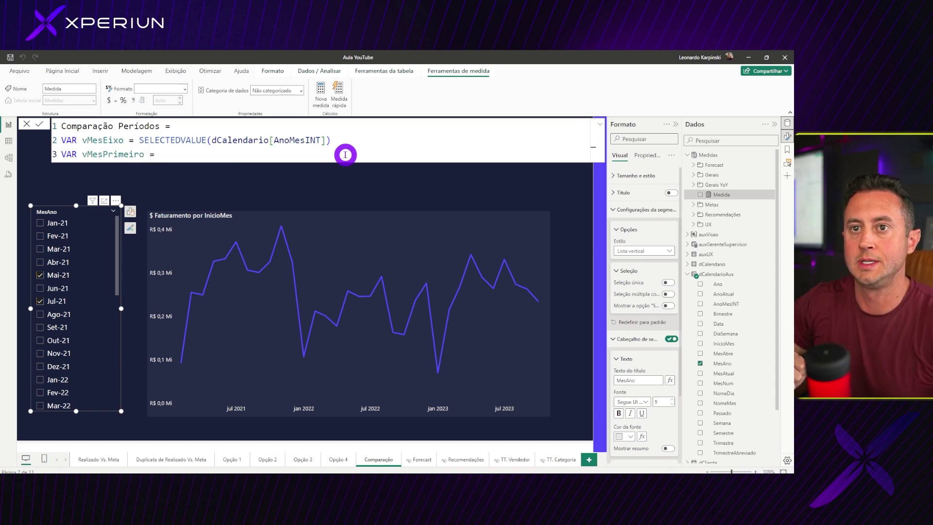
text(MIN()
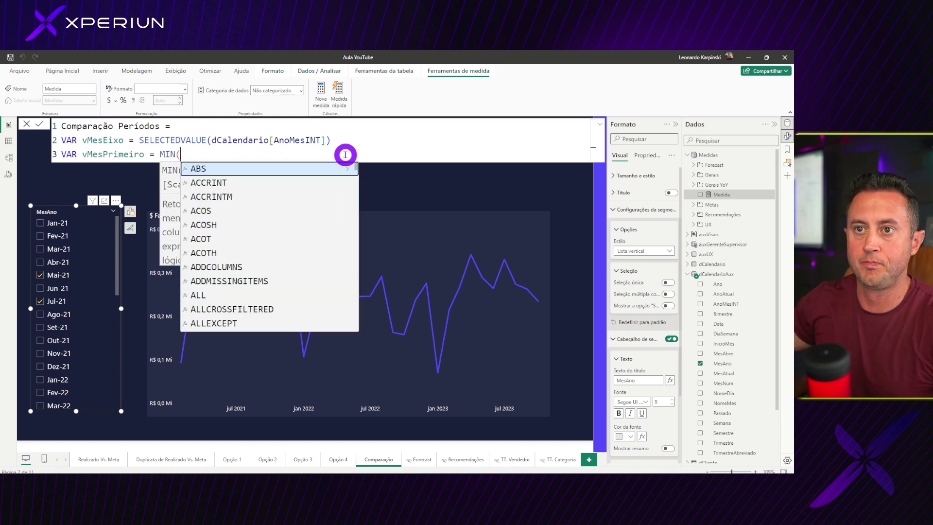
text(anome)
key(Down)
key(Tab)
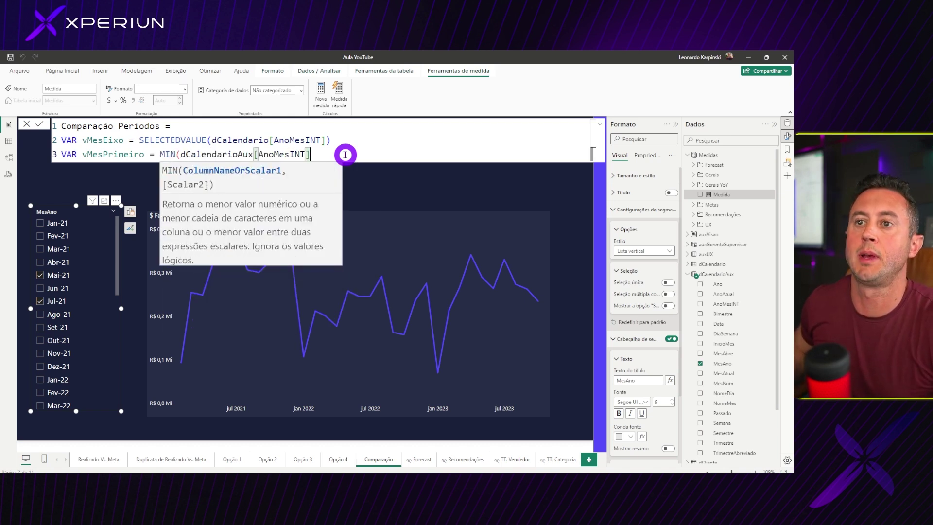
text())
key(shift+Return)
text(V)
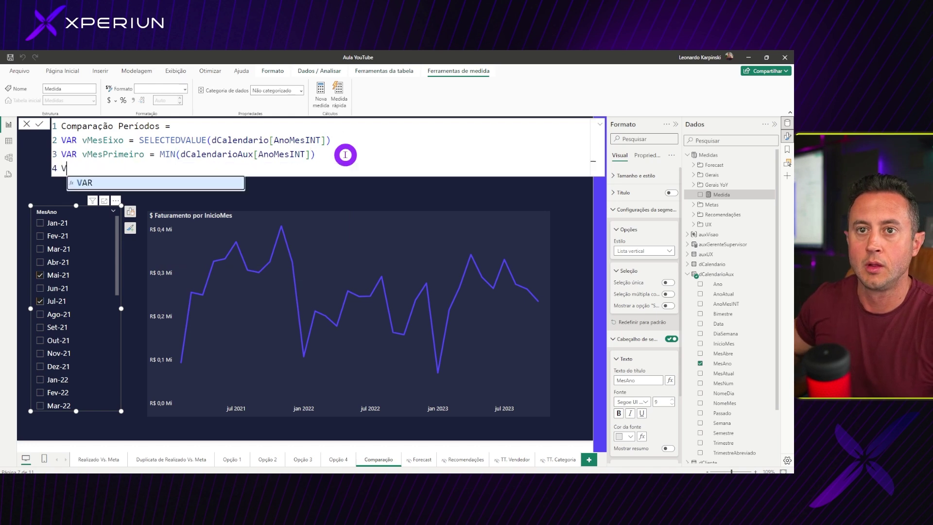
text(AR vMesUltim)
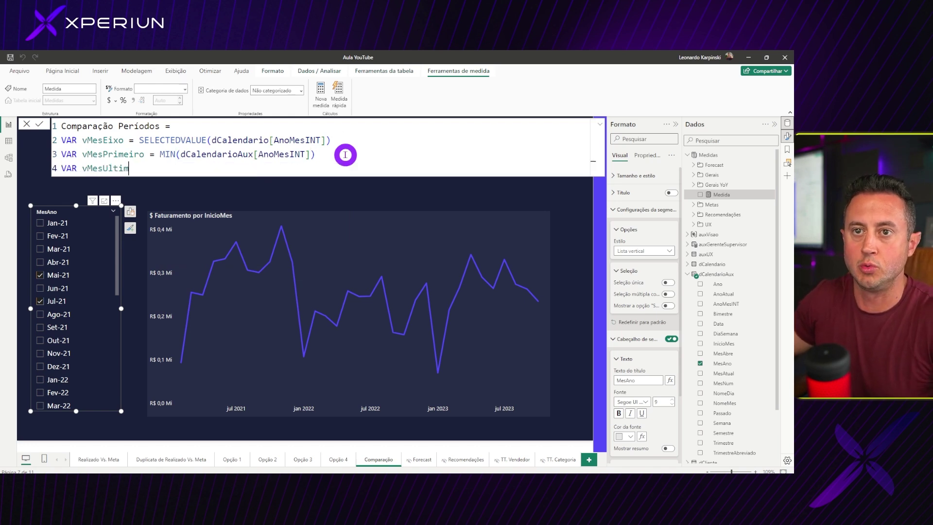
text(o = MAX()
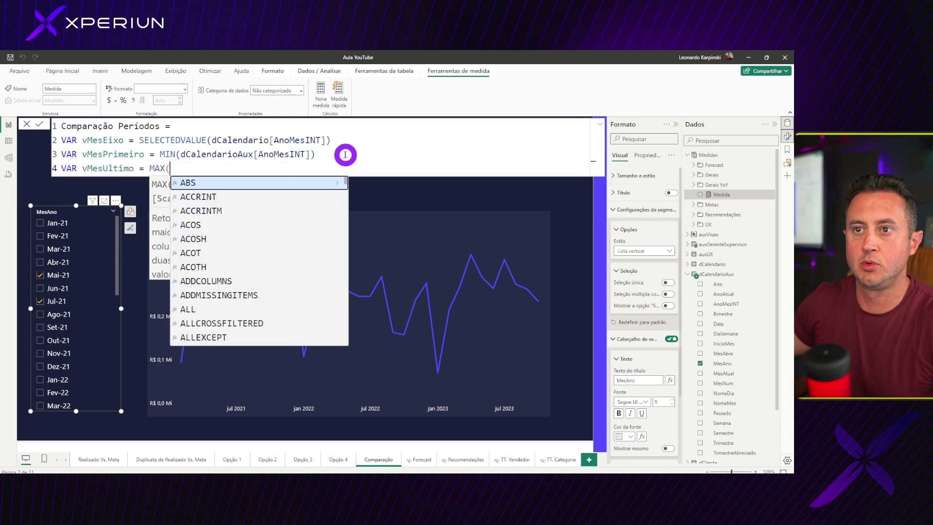
text(anomes)
key(Down)
key(Tab)
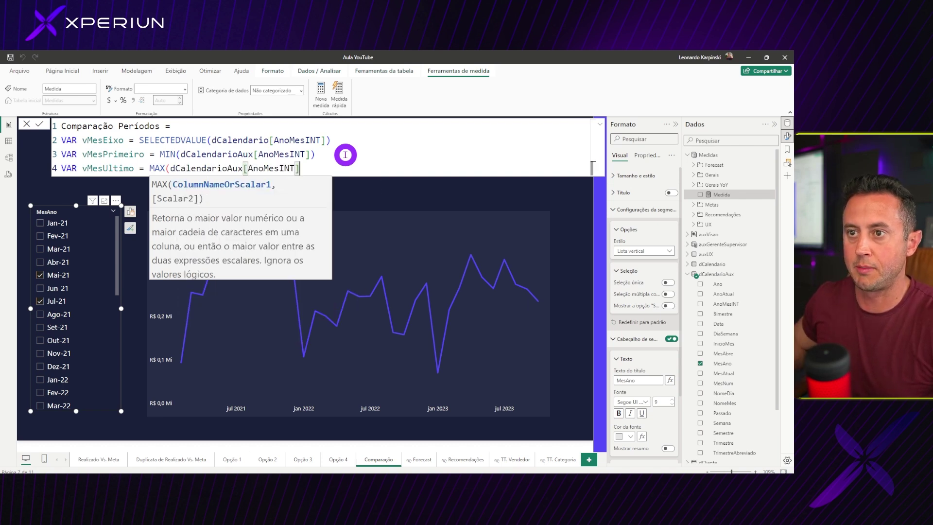
text())
Step: Return 600000 when vMesEixo equals vMesPrimeiro or vMesUltimo, and commit the measure
key(shift+Return)
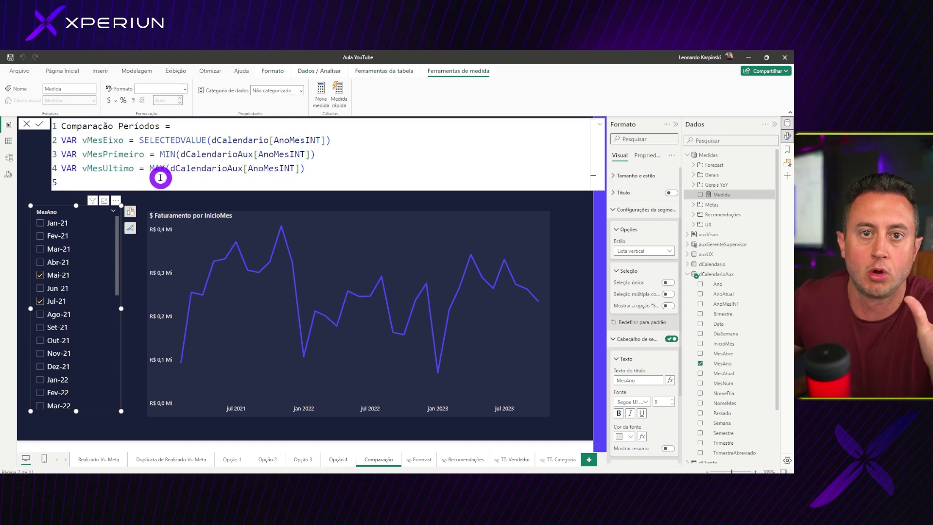
text(RETURN)
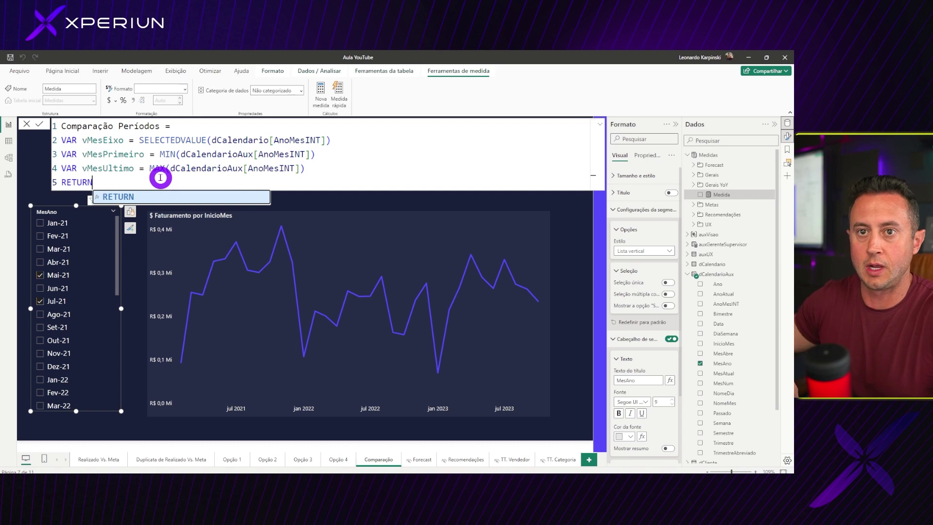
key(Return)
text(IF()
key(Return)
text(vMesEixo = vMesPrimeiro)
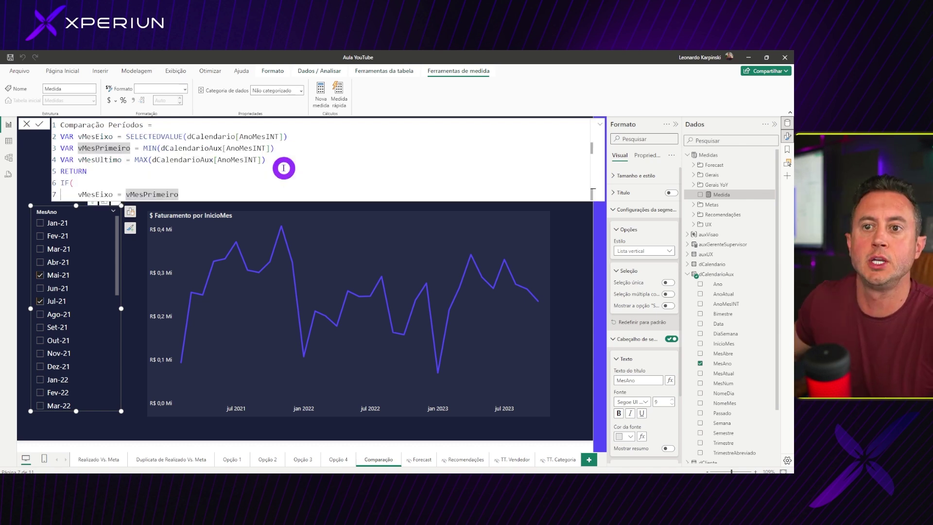
text( ||)
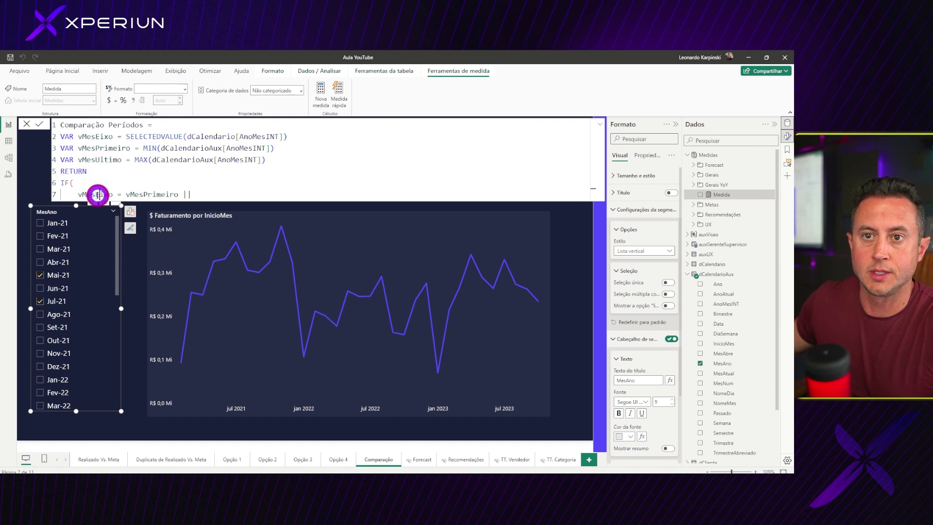
text( vMesEixo)
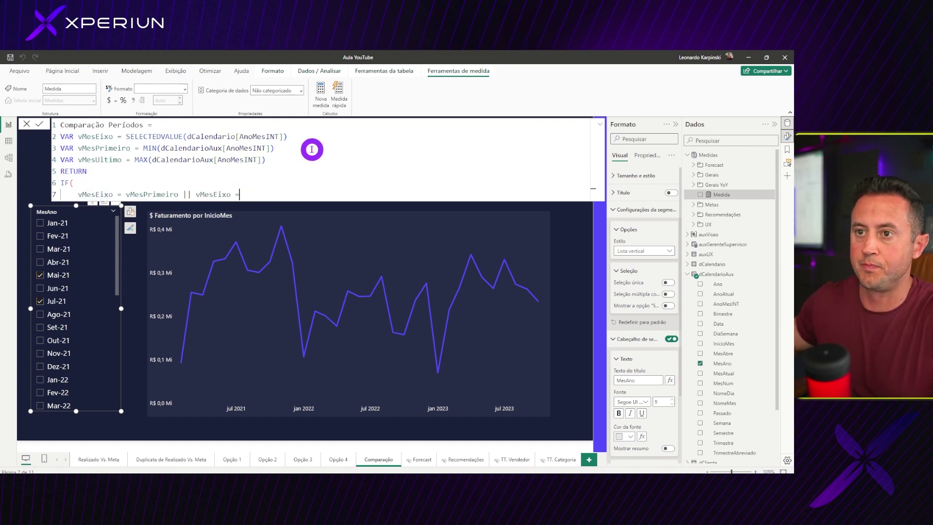
text( = )
text(vMesUltimo)
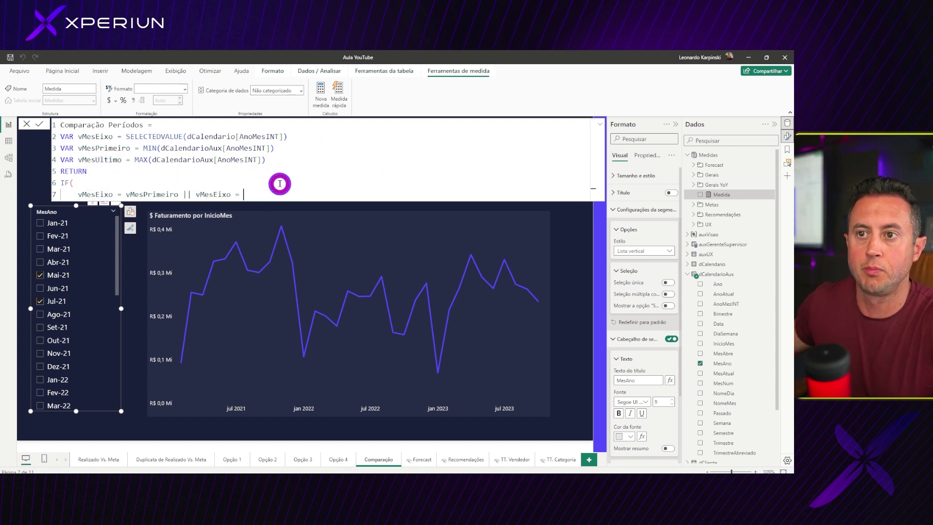
text(,)
key(shift+Return)
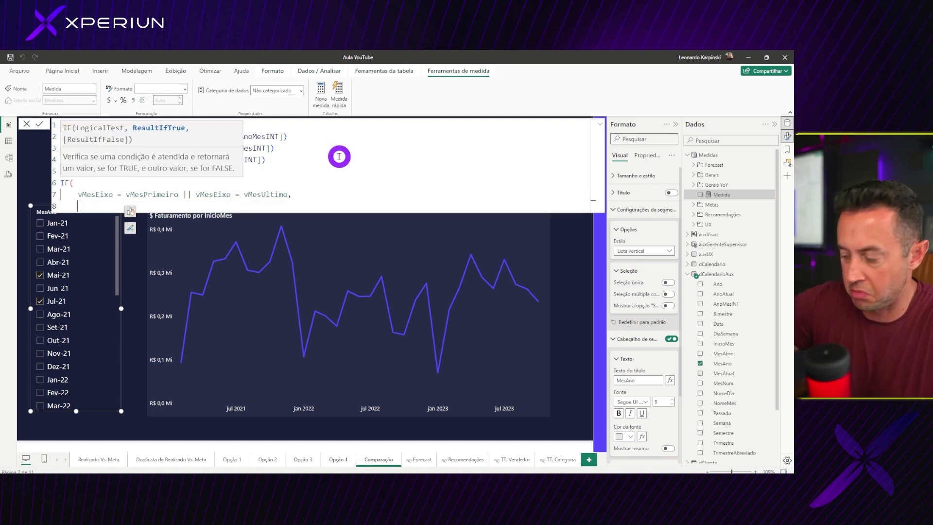
text(600000)
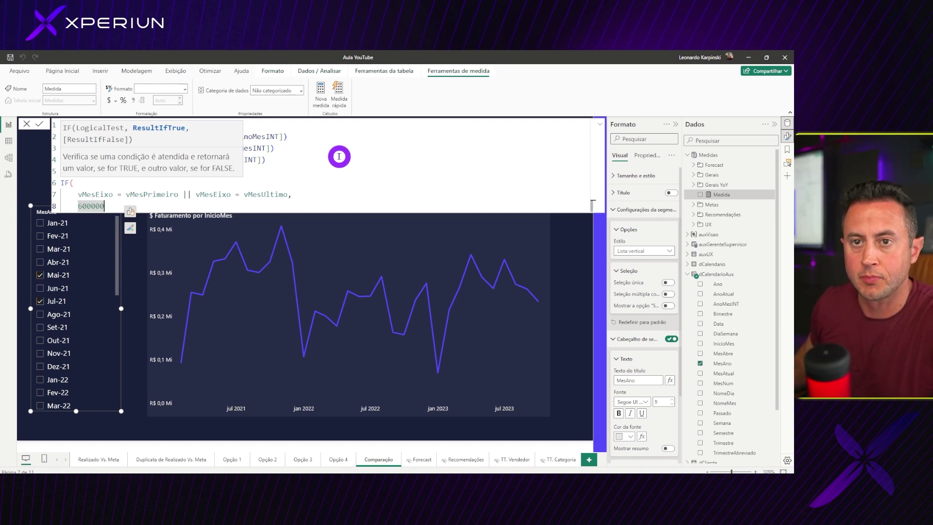
key(shift+Return)
text())
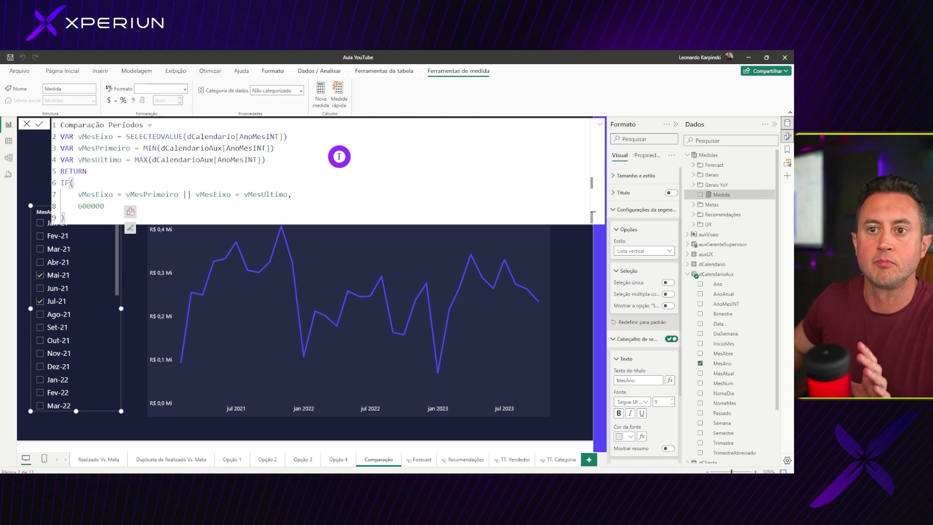
key(Return)
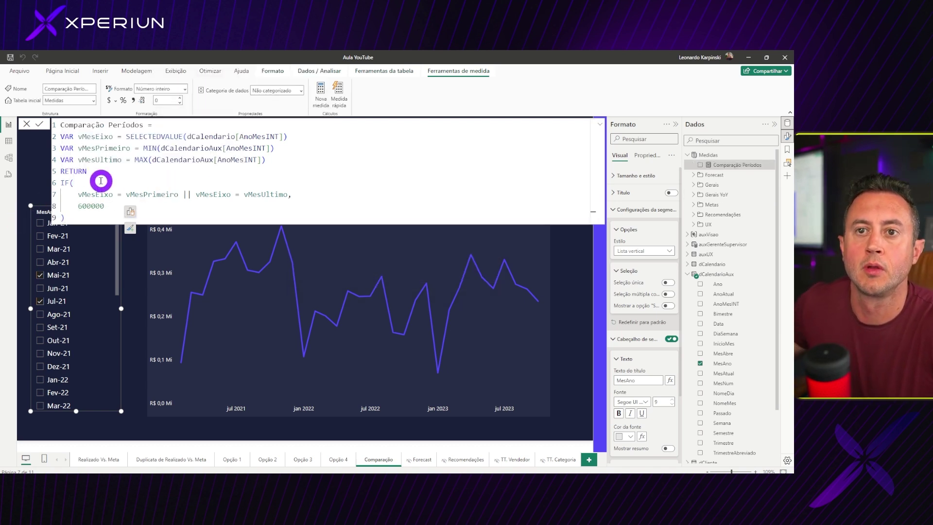
click(366, 236)
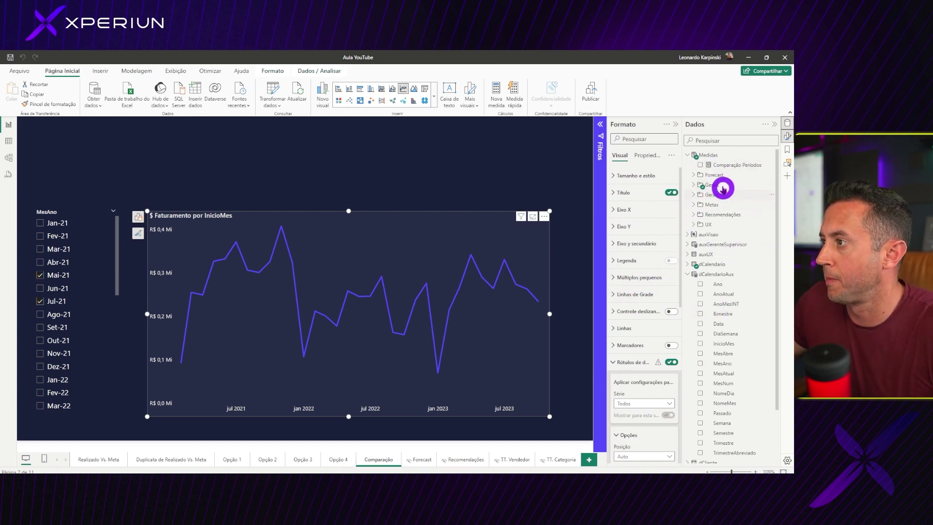
Step: Add Comparação Períodos as a second line on the revenue chart and tick Set-21 in the slicer
drag(726, 166, 430, 251)
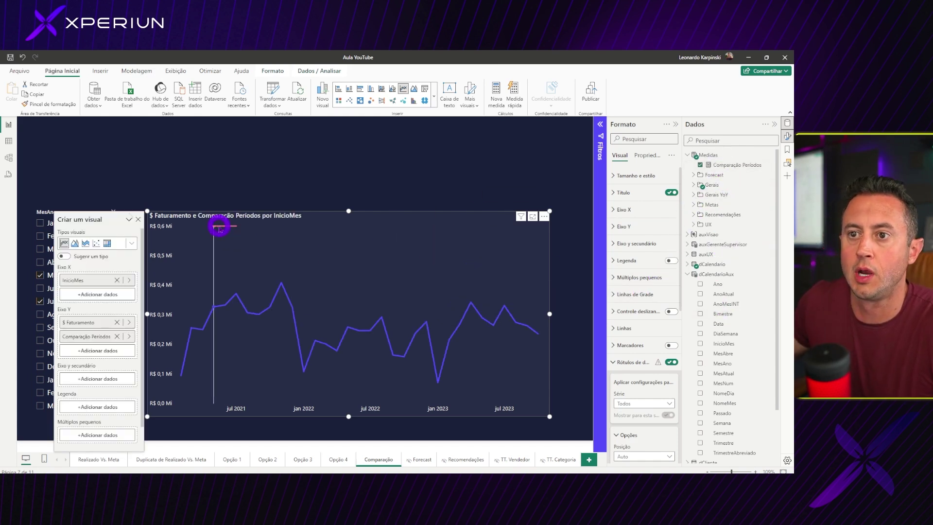
click(139, 178)
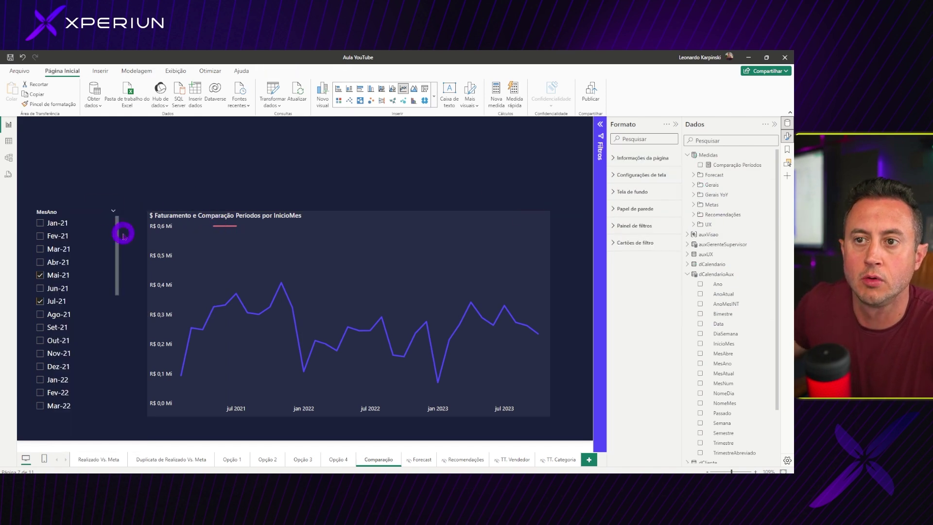
click(59, 326)
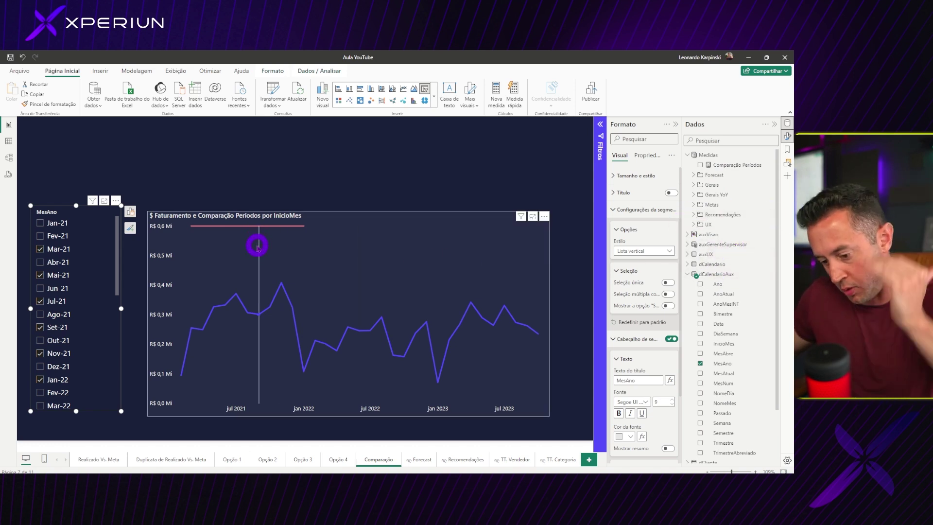
mouse_move(343, 314)
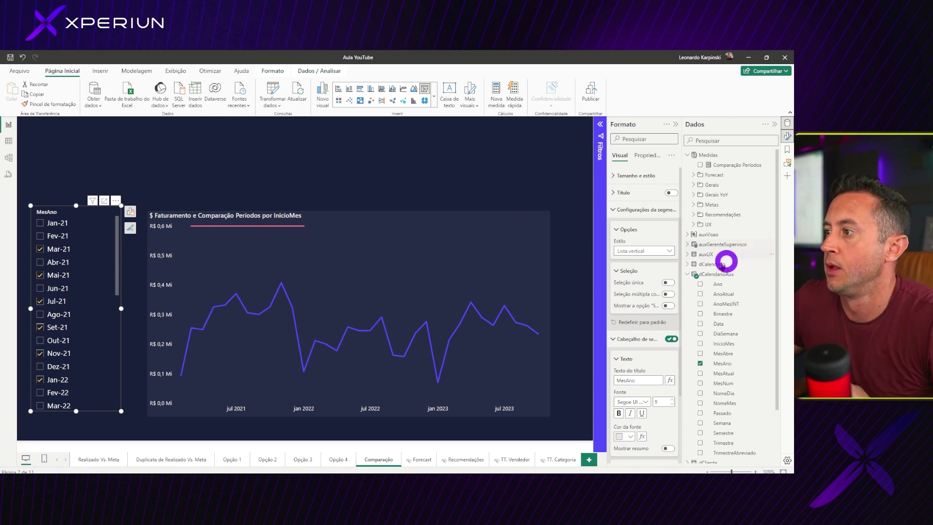
Step: Start a YMax measure in Medidas as CALCULATE(MAXX(VALUES(dCalendario[AnoMesINT]), ...))
right_click(709, 154)
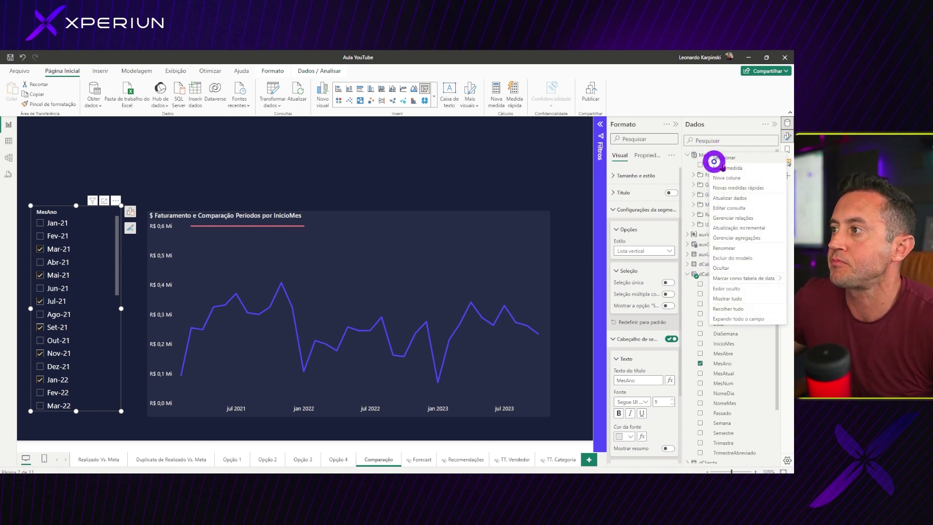
click(717, 168)
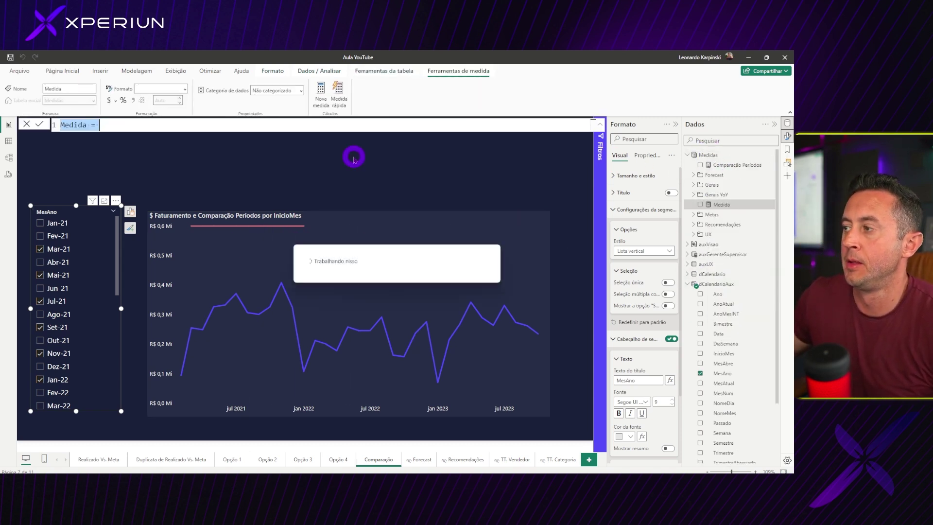
text(YMax)
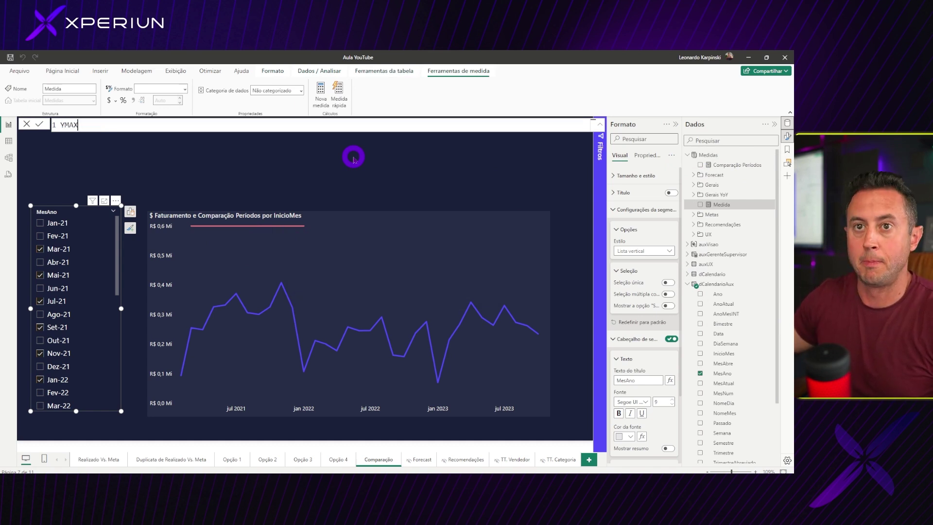
key(shift+Return)
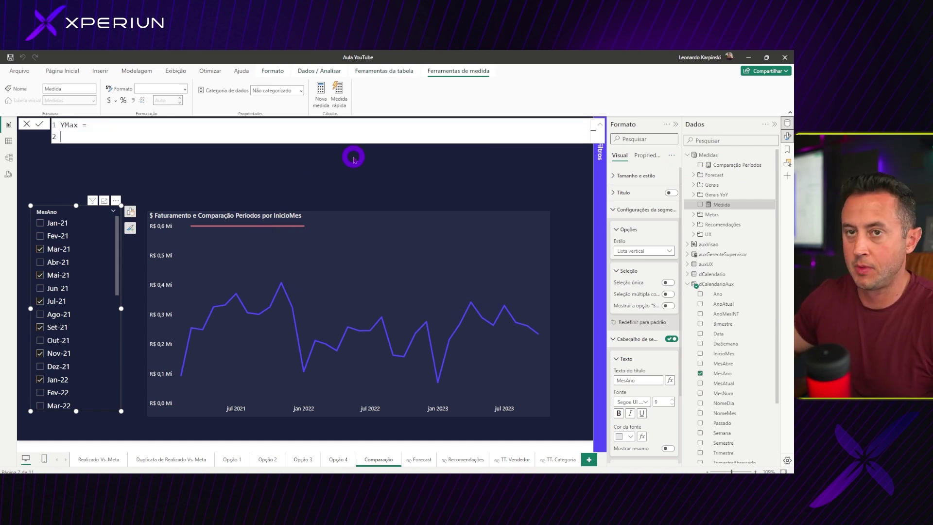
text(CAL)
key(Tab)
key(shift+Return)
text(MAXX)
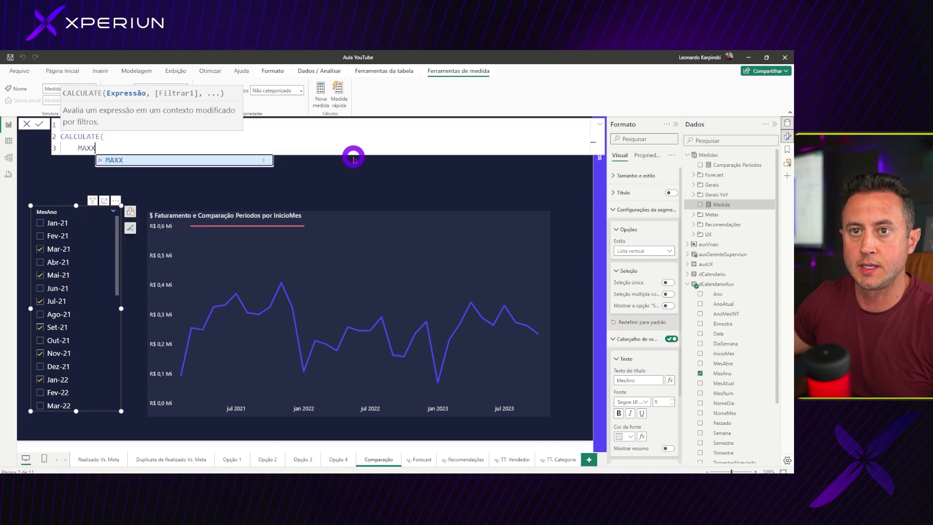
text(()
key(shift+Return)
text(VALU)
key(Tab)
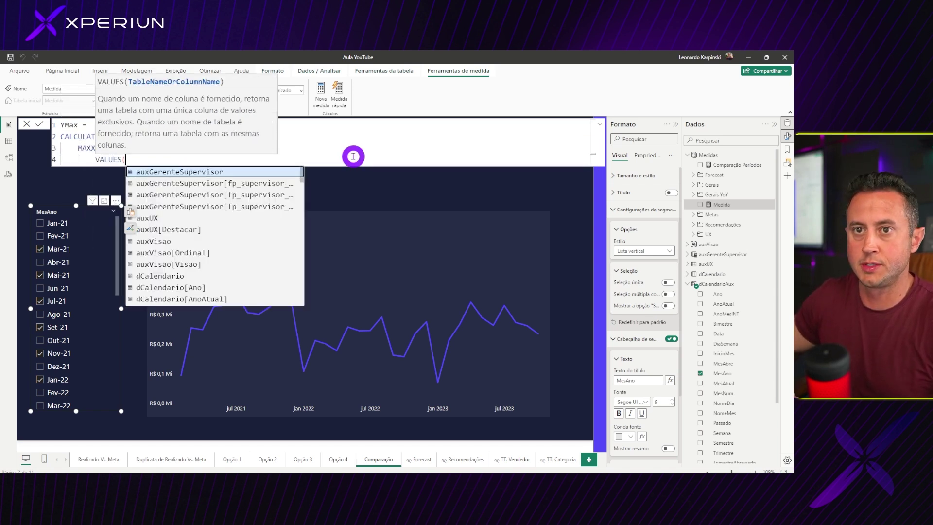
text(dCalendario[AnoMes)
key(Tab)
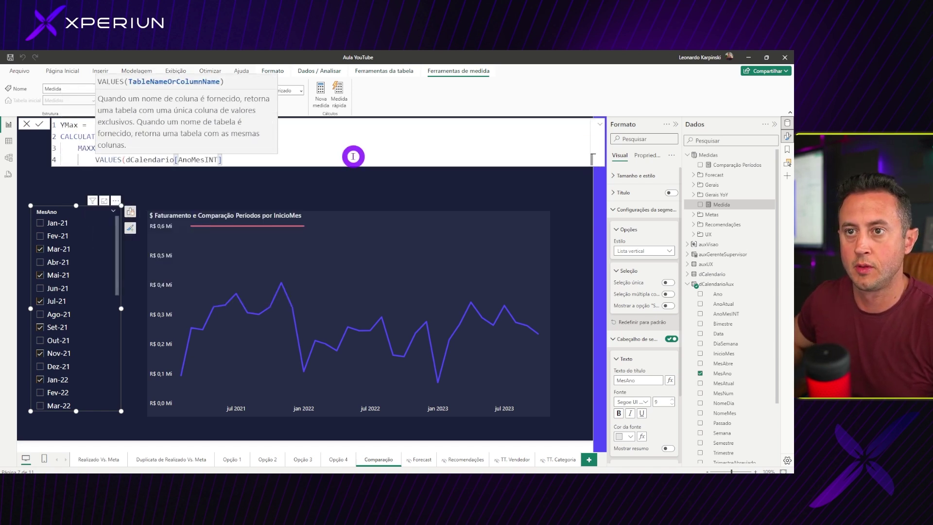
text(),)
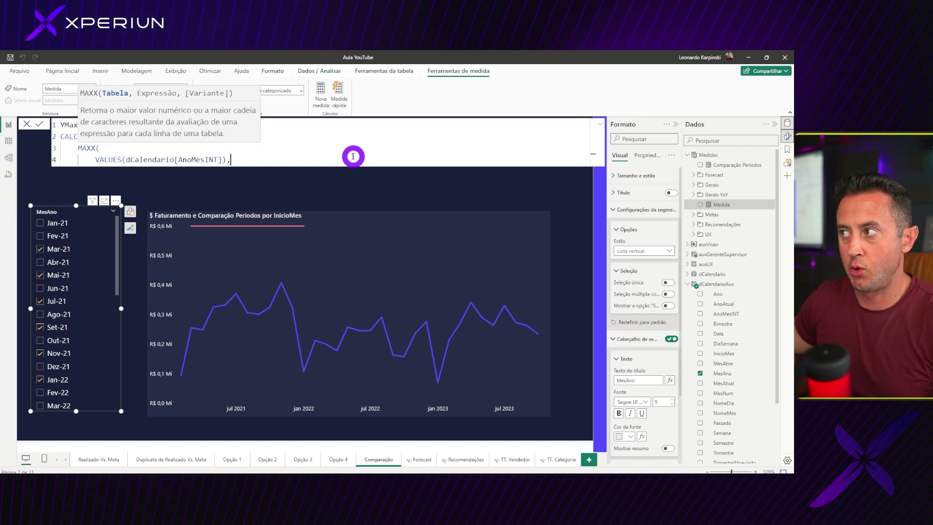
Step: Finish YMax with [$ Faturamento] as the MAXX expression and ALL(dCalendario), then commit
key(shift+Return)
text(fatu)
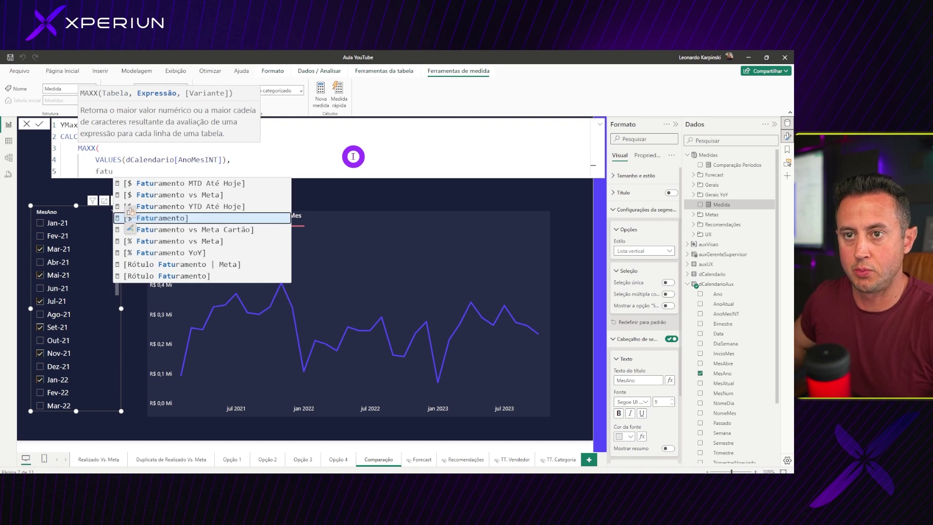
key(Tab)
key(shift+Return)
text(),)
key(shift+Return)
text(amento)
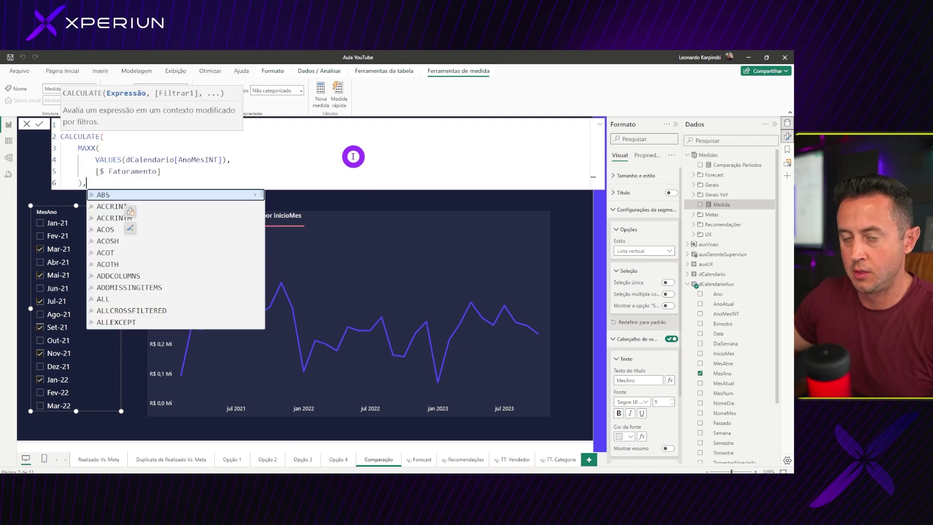
text(ll(dcalenda)
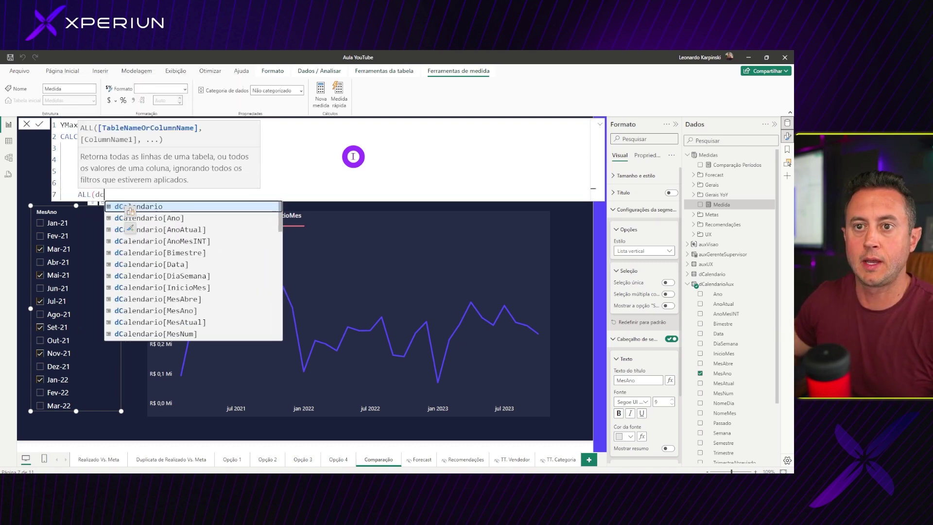
key(Tab)
text())
key(shift+Return)
text())
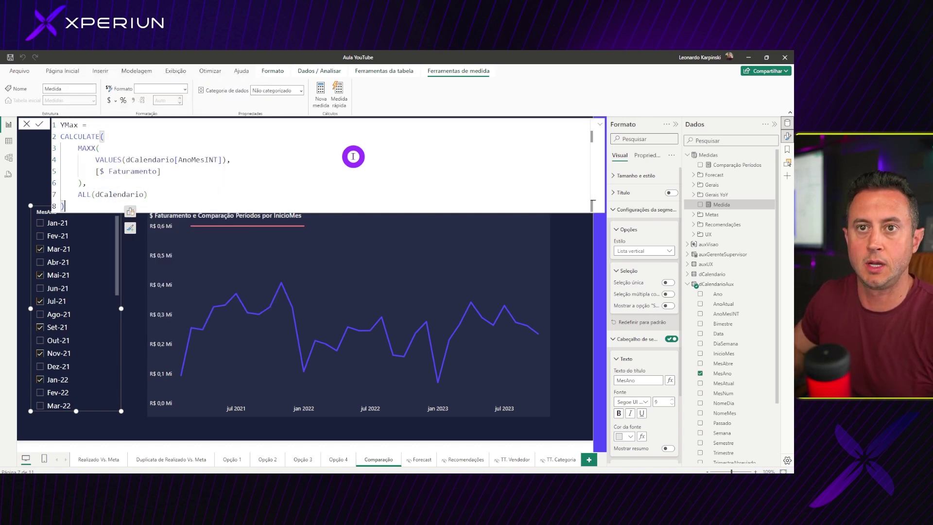
key(Return)
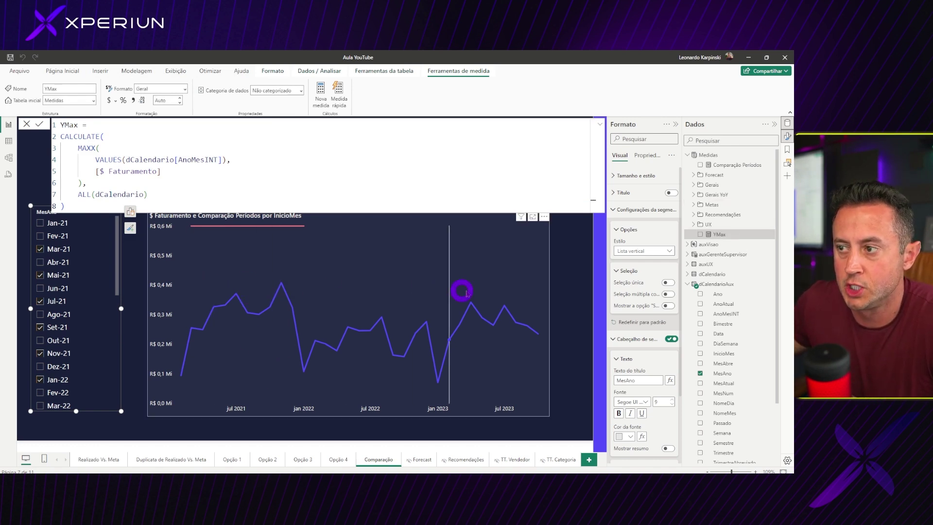
Step: Plot YMax on the revenue chart and append * 1.25 to its formula
drag(716, 235, 397, 282)
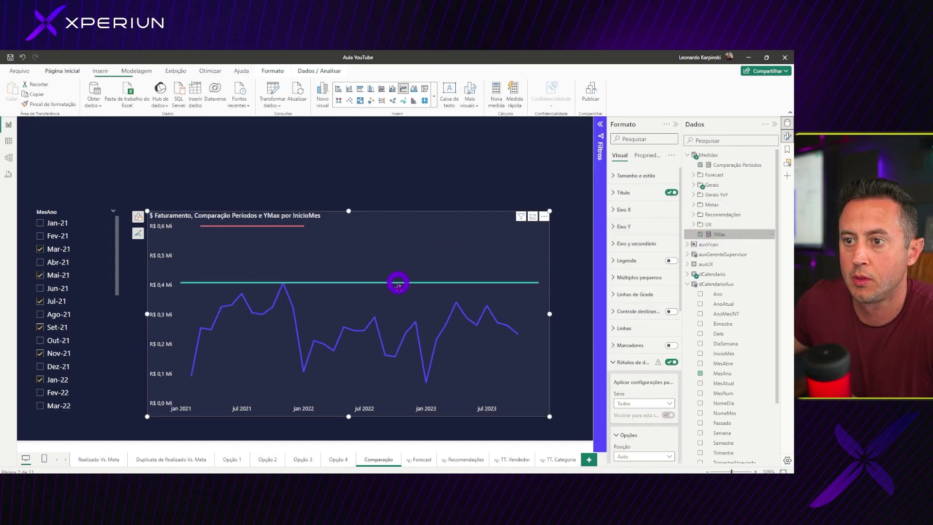
click(719, 234)
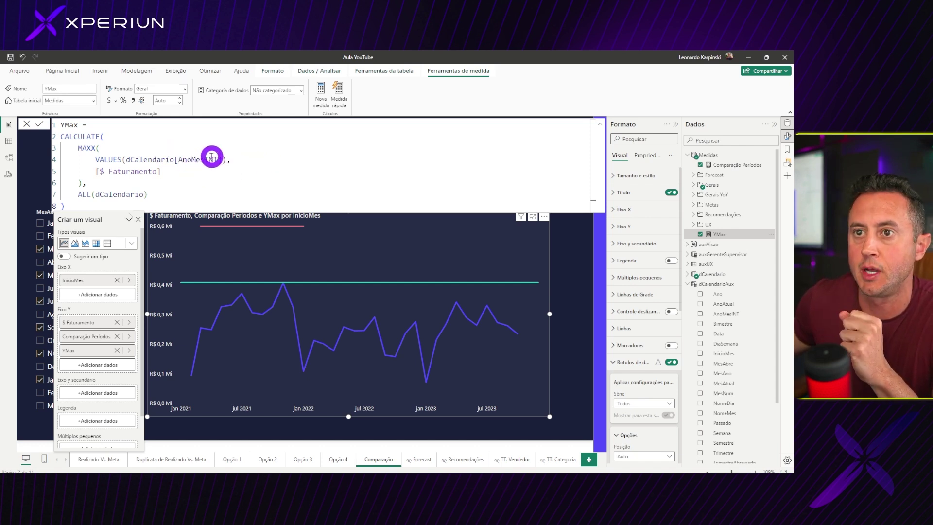
click(152, 203)
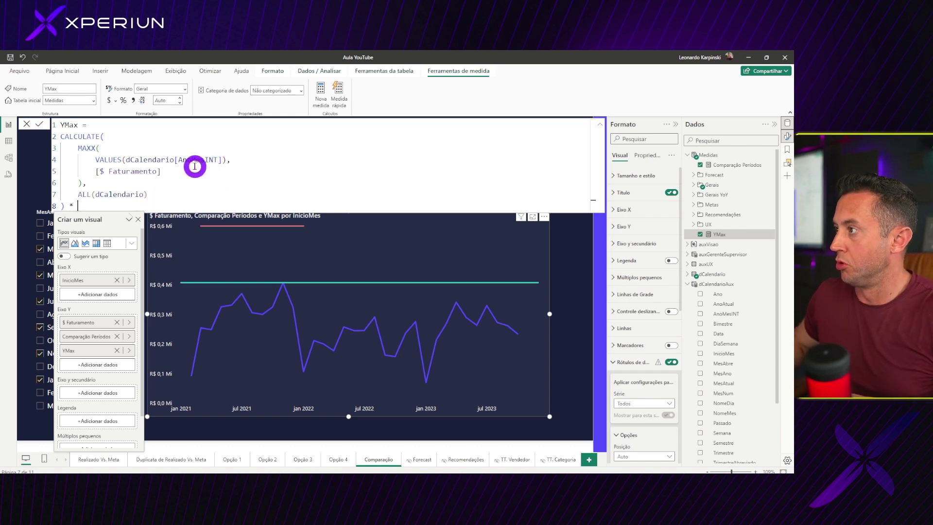
text(* 1.25)
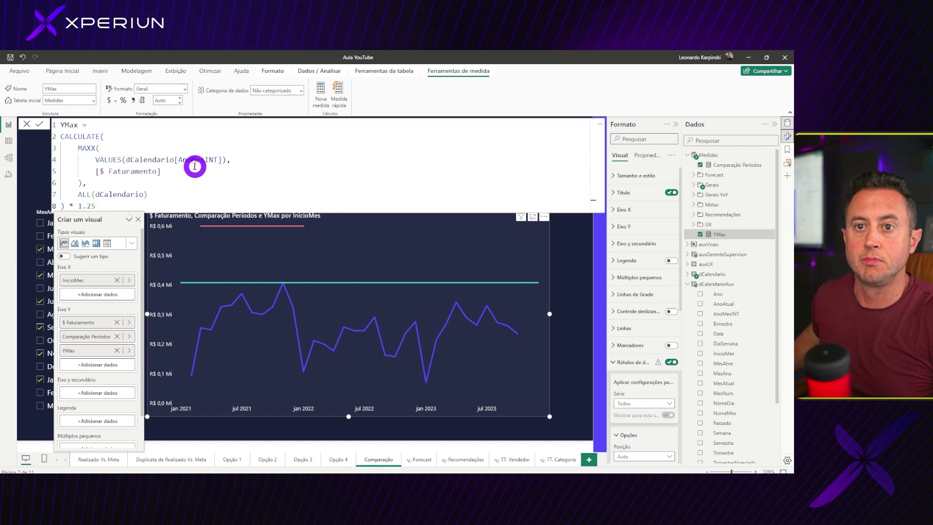
key(Return)
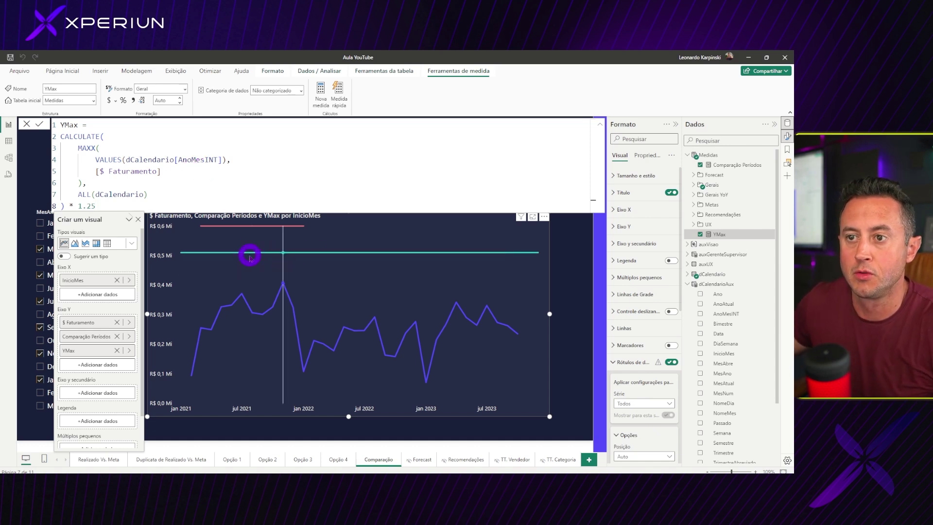
click(200, 173)
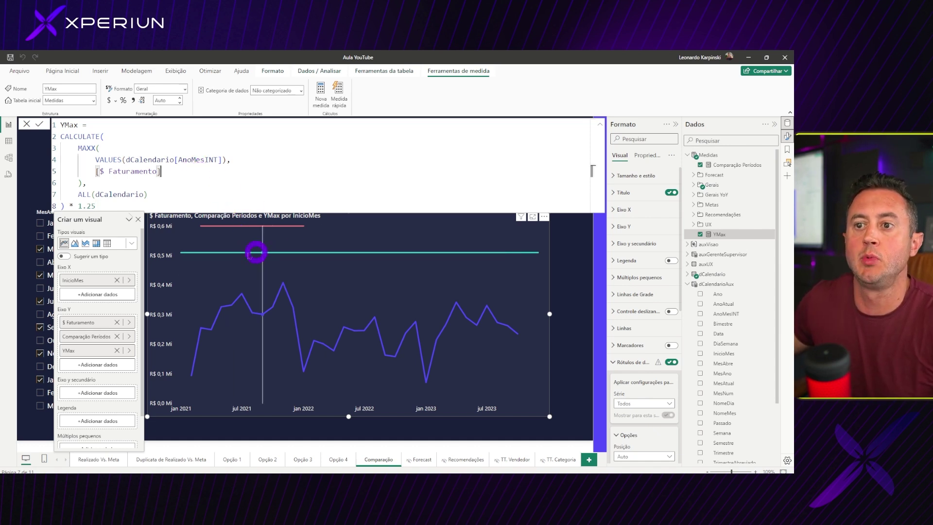
click(205, 154)
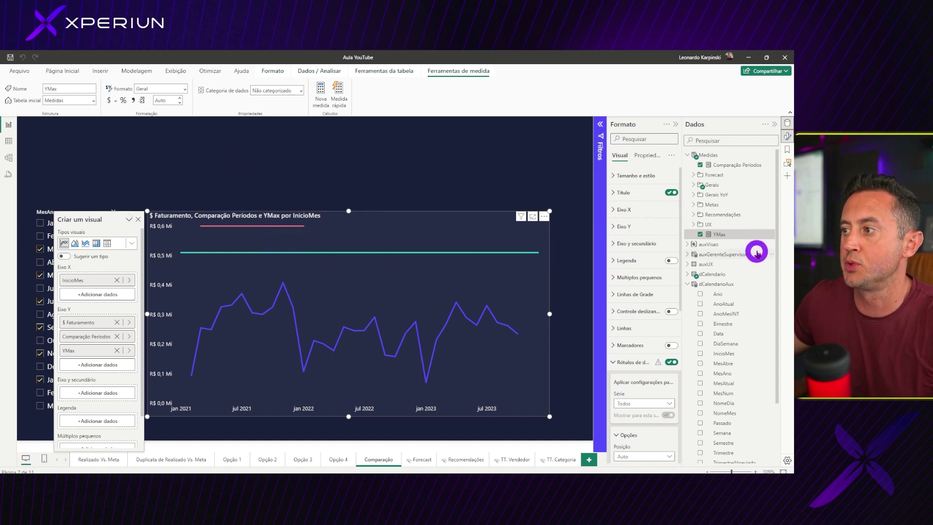
Step: Remove the Comparação Períodos line from the revenue chart
click(730, 169)
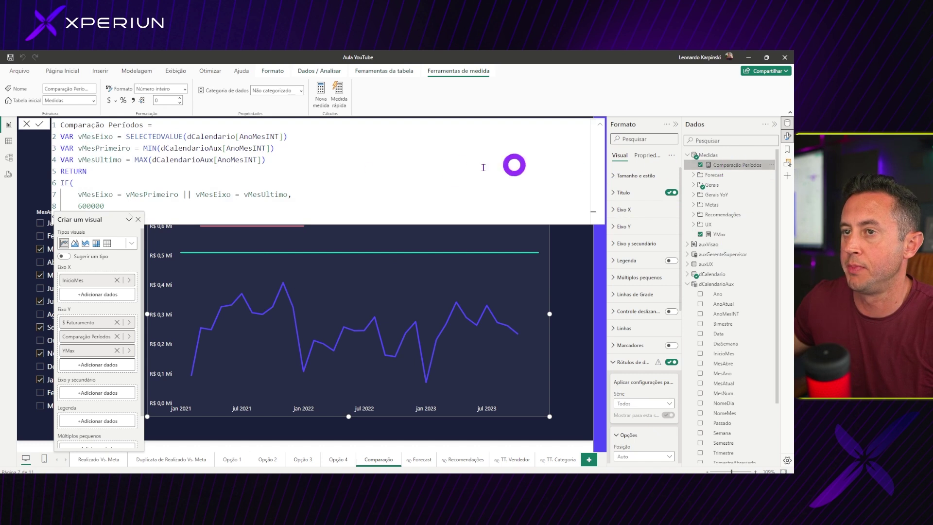
click(700, 165)
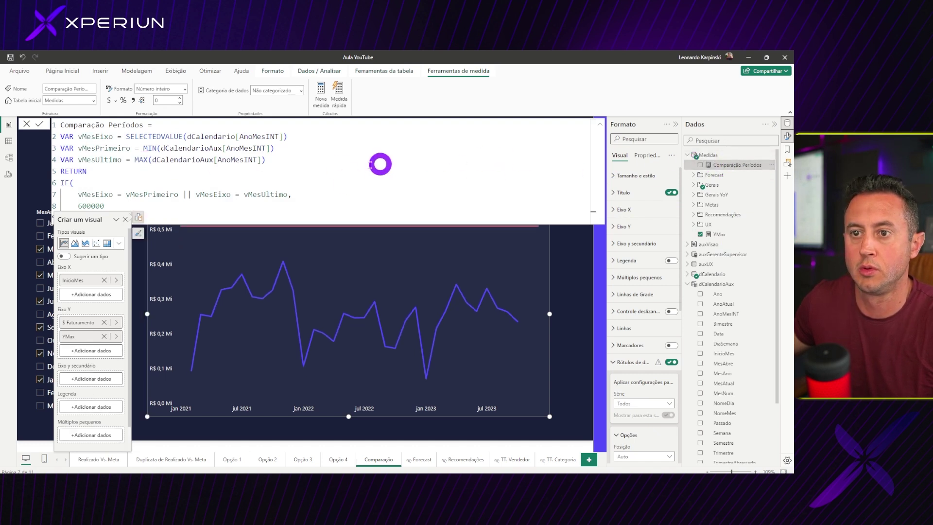
click(251, 226)
Step: Base the chart's Y-axis maximum on YMax, then remove the YMax line
click(641, 227)
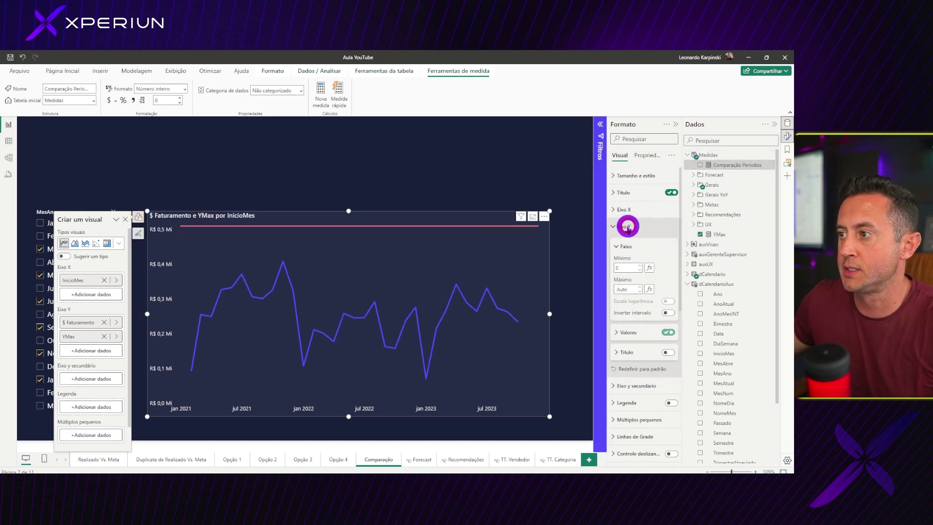
click(650, 290)
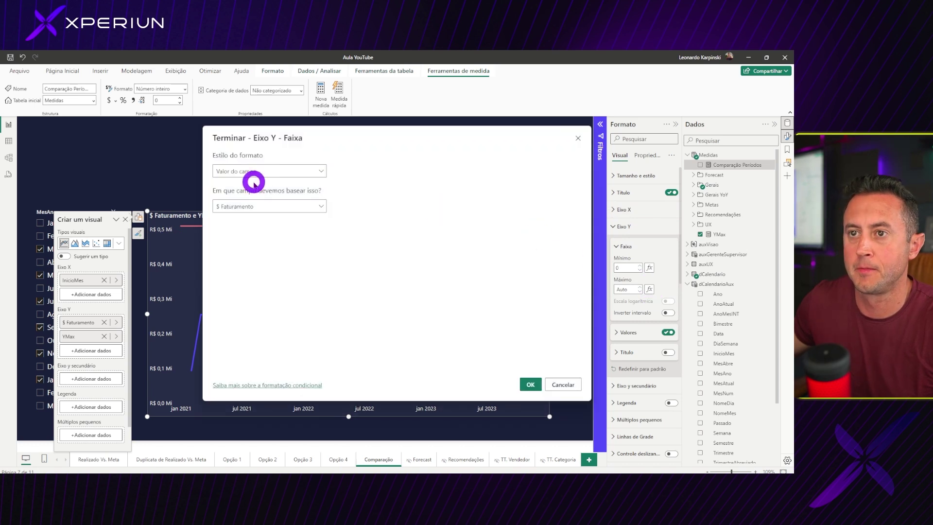
click(256, 206)
click(256, 221)
text(max)
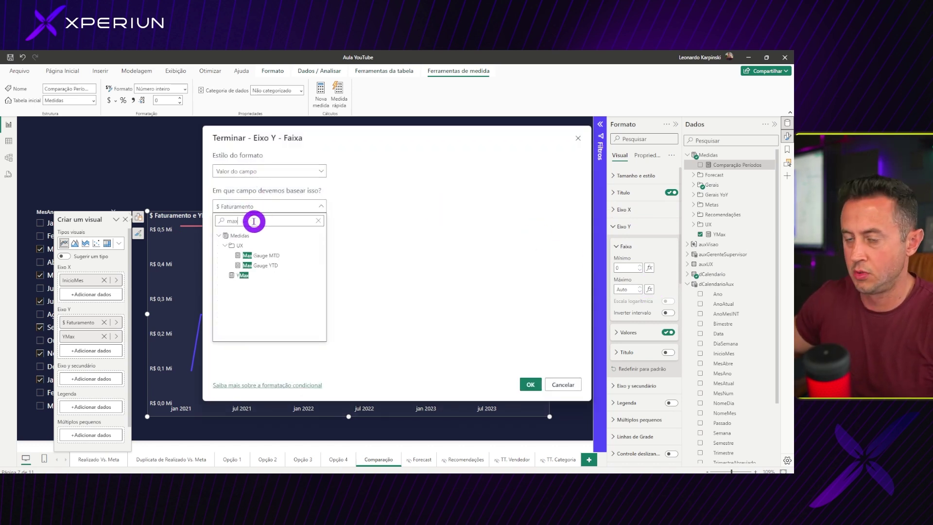
click(243, 275)
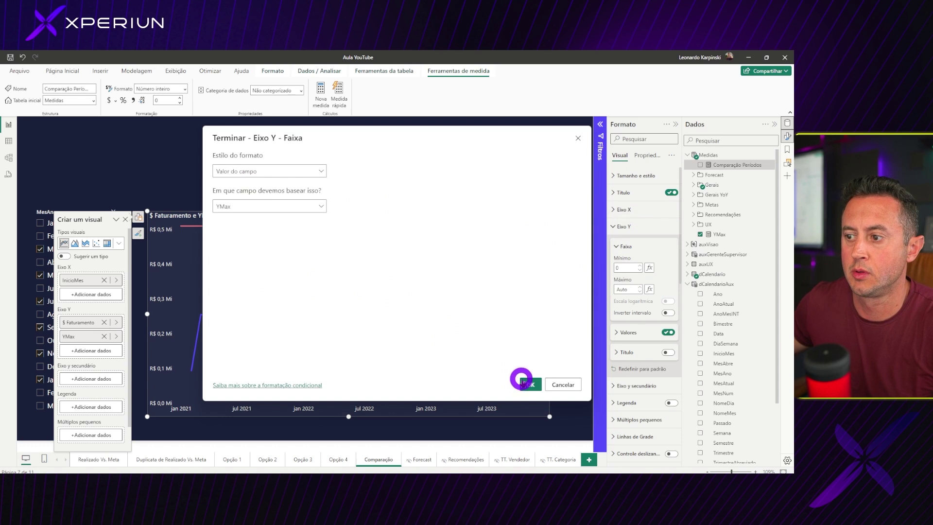
click(524, 383)
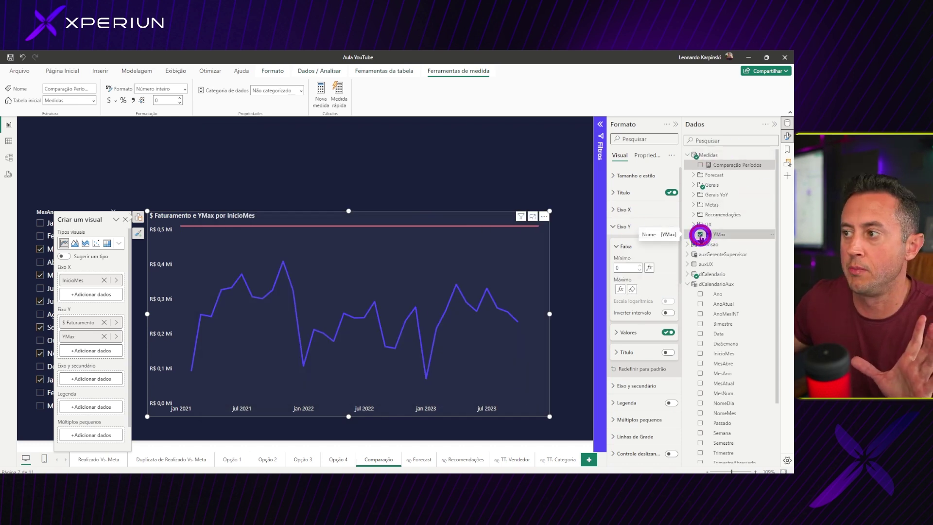
click(702, 235)
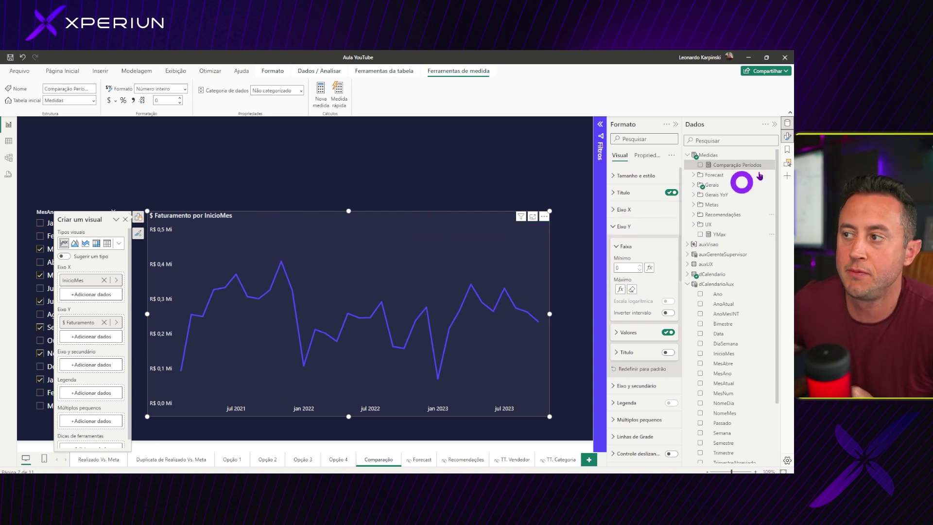
Step: Open the Comparação Períodos measure's formula for editing
click(744, 166)
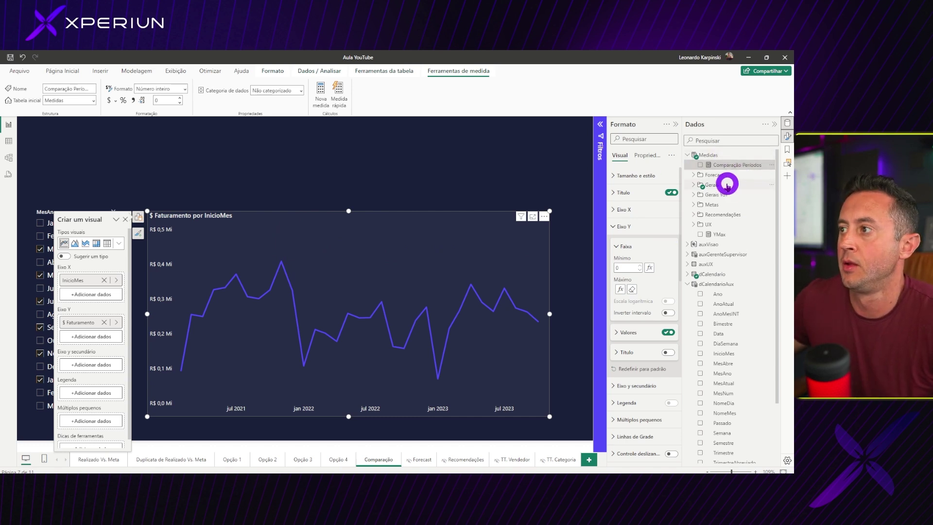
click(720, 235)
click(729, 165)
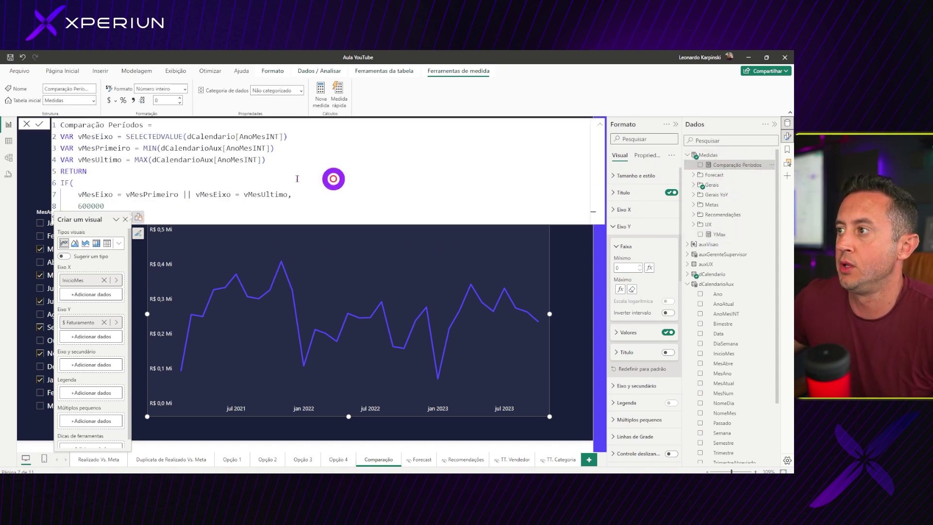
Step: Replace the fixed 600000 in Comparação Períodos with [YMax] and commit the formula
click(178, 171)
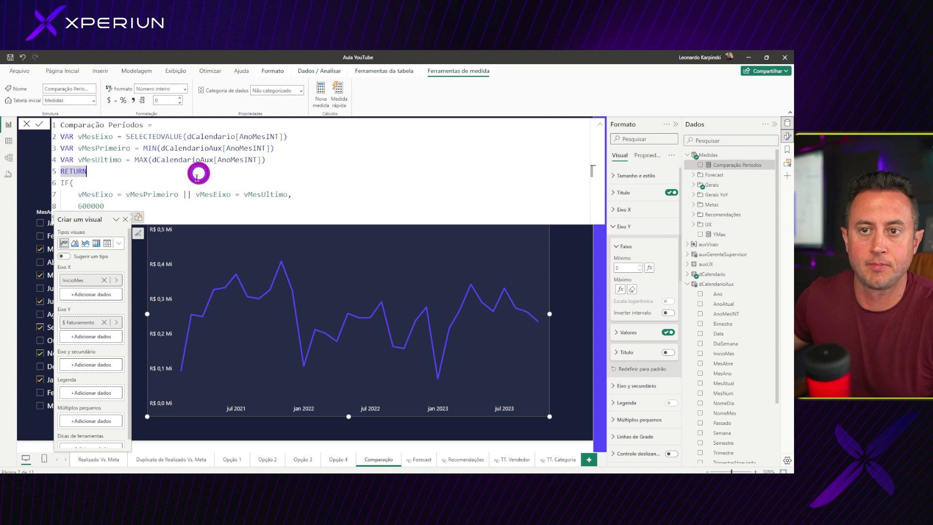
click(138, 267)
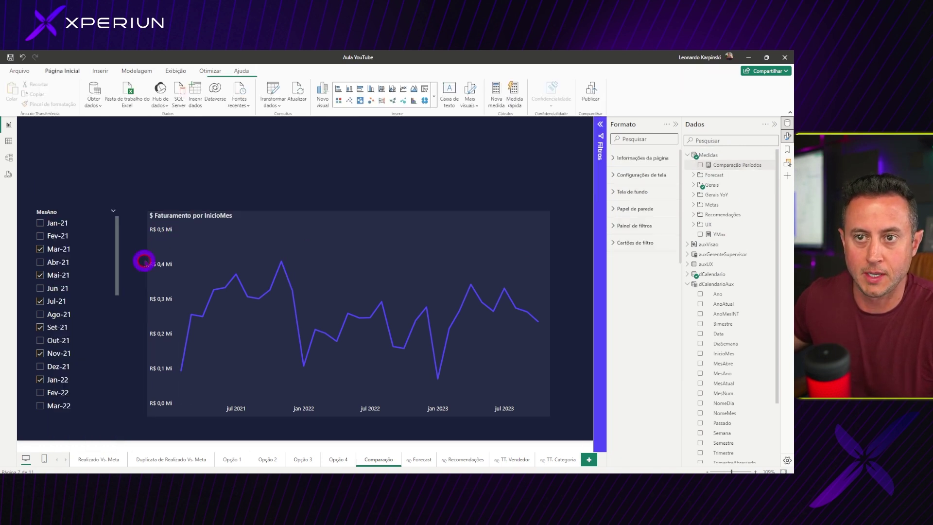
click(739, 166)
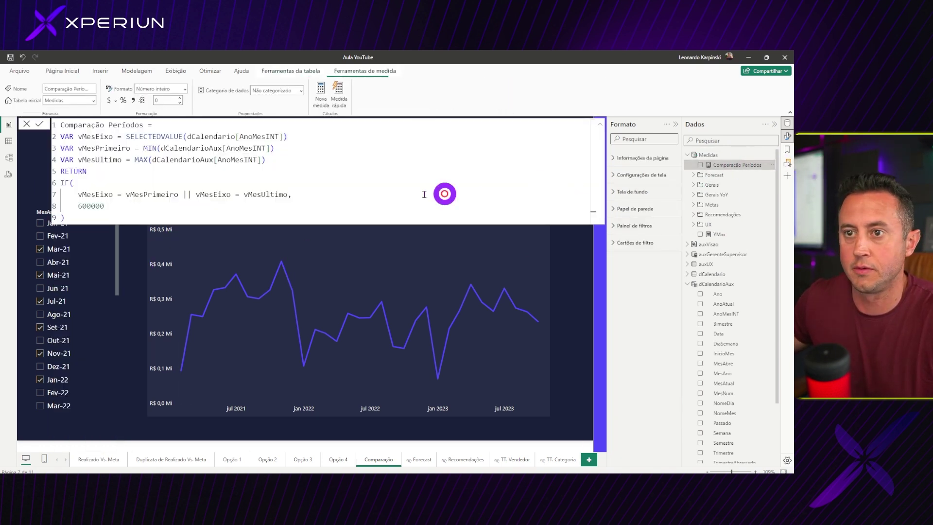
double_click(90, 206)
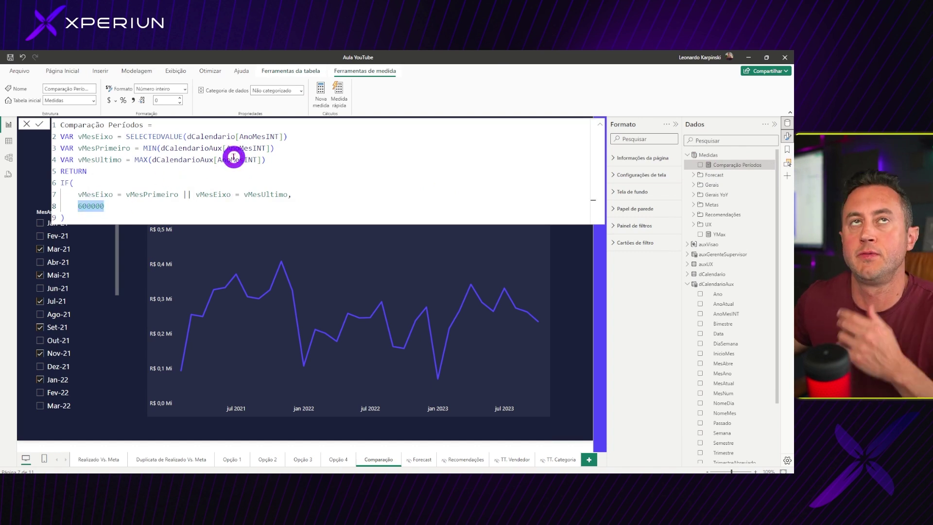
text(ym)
key(Tab)
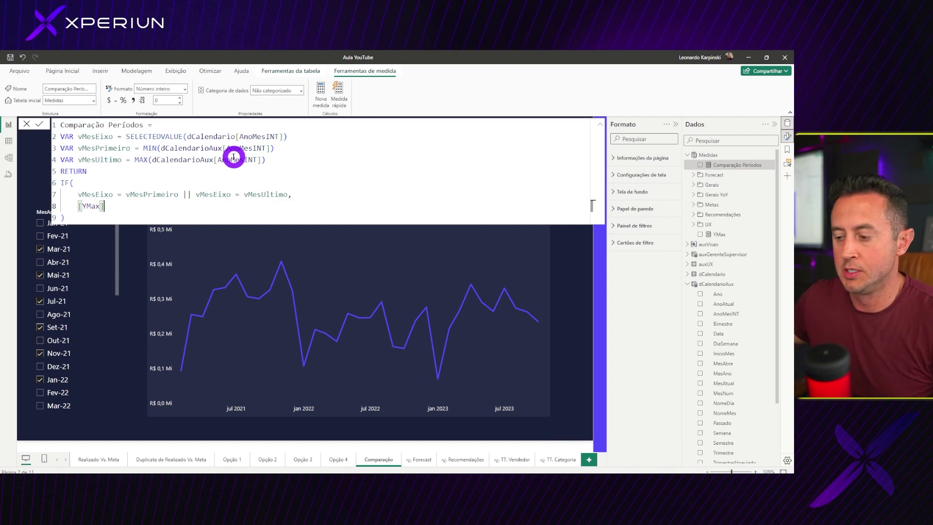
key(Return)
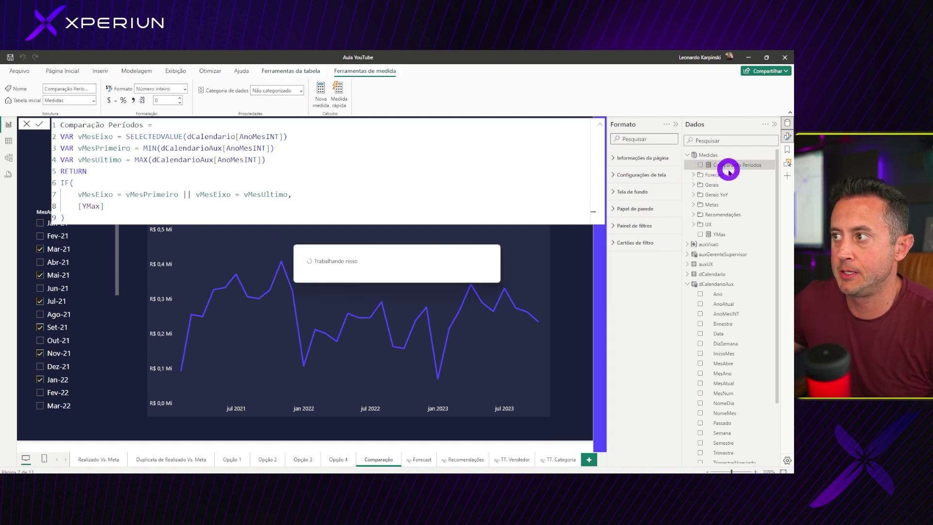
Step: Multiply the Comparação Períodos result by 0.95 and commit the formula
click(413, 339)
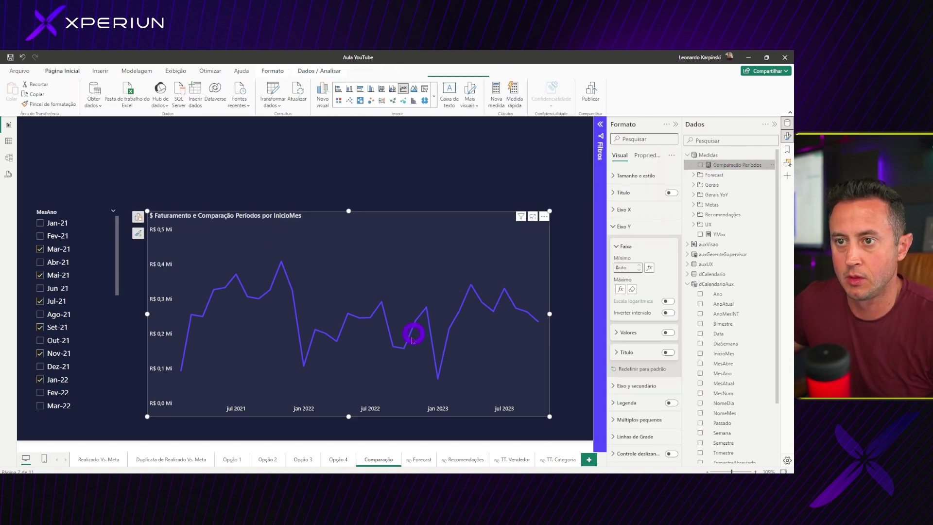
click(394, 266)
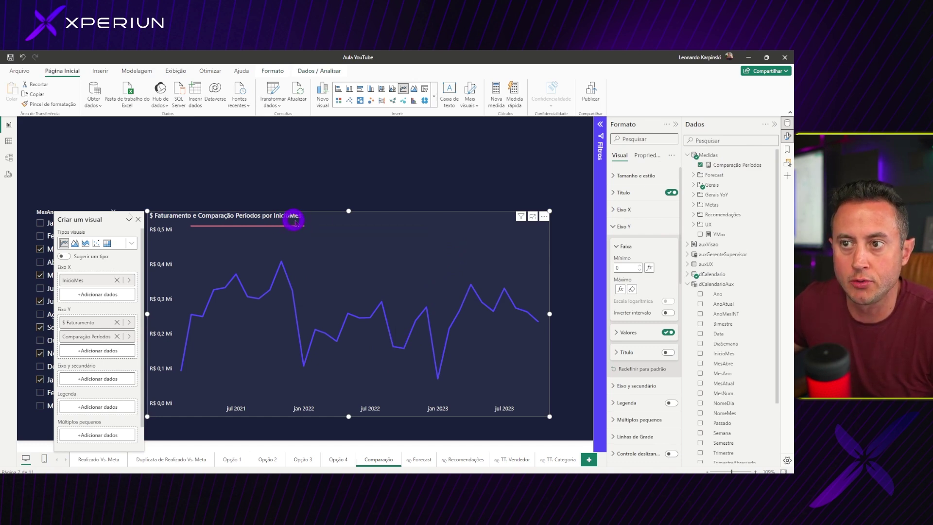
click(727, 165)
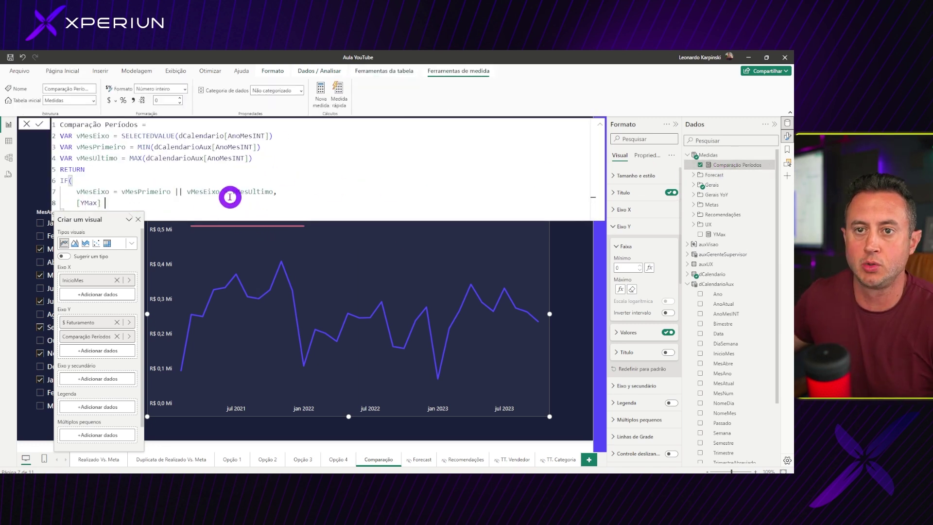
text(* 0)
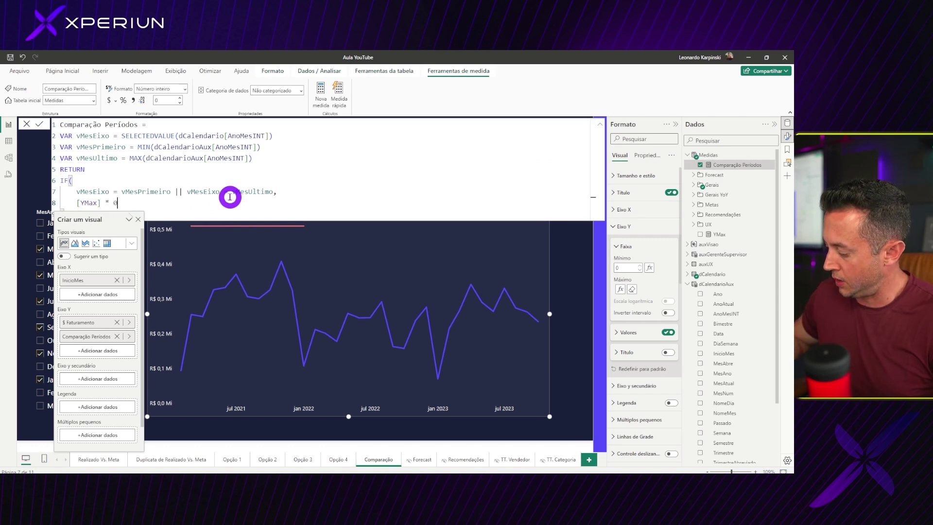
text(.95)
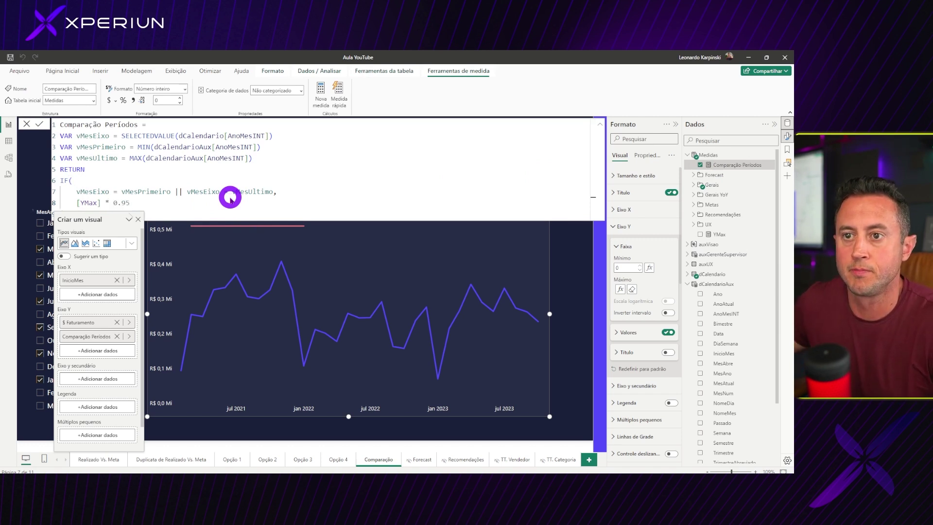
key(Return)
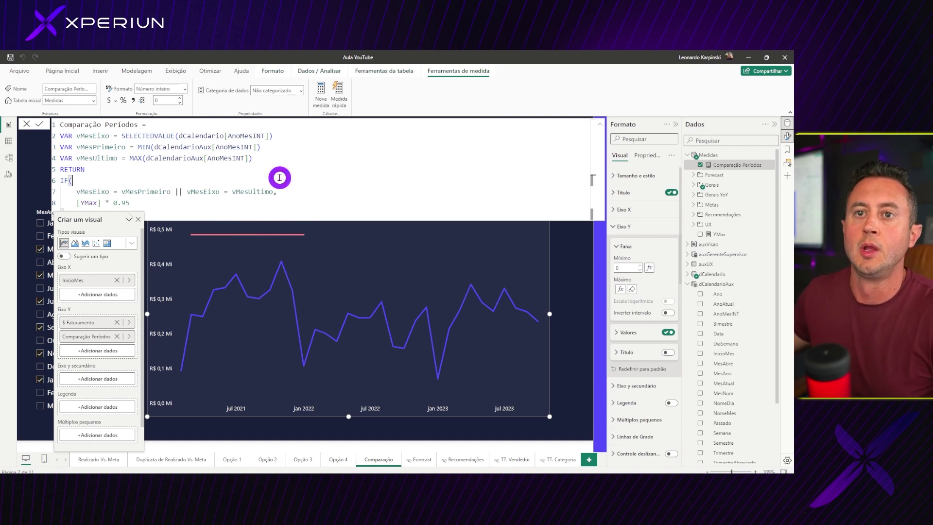
click(328, 189)
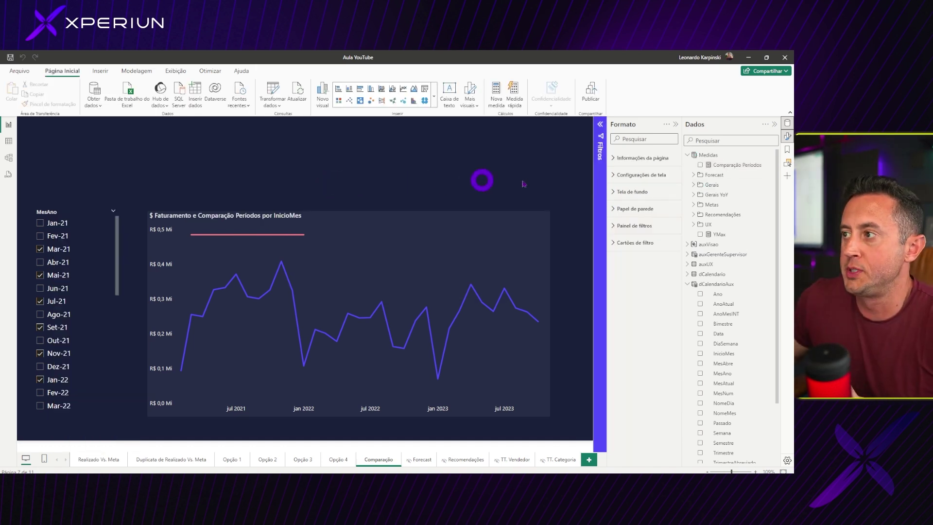
right_click(706, 154)
Step: Start a new Medidas measure with VAR vMes = MIN(dCalendarioAux[AnoMesINT]) and a RETURN line
click(732, 168)
text(1 Comparação Fat Primeiro Mês =)
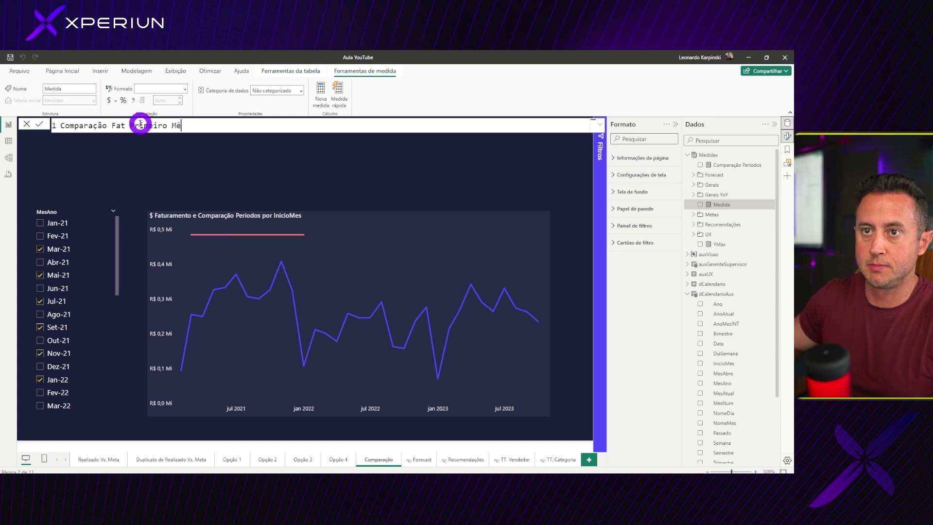
key(shift+Return)
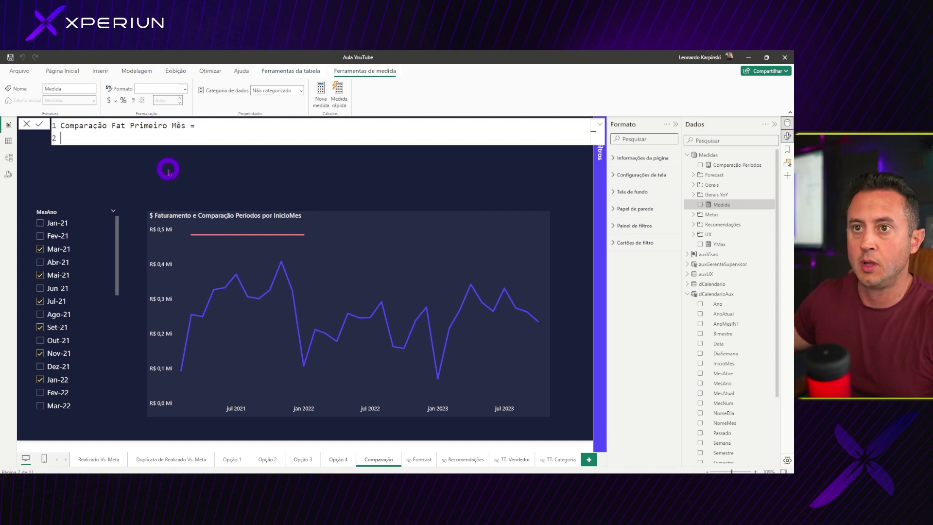
text(VAR)
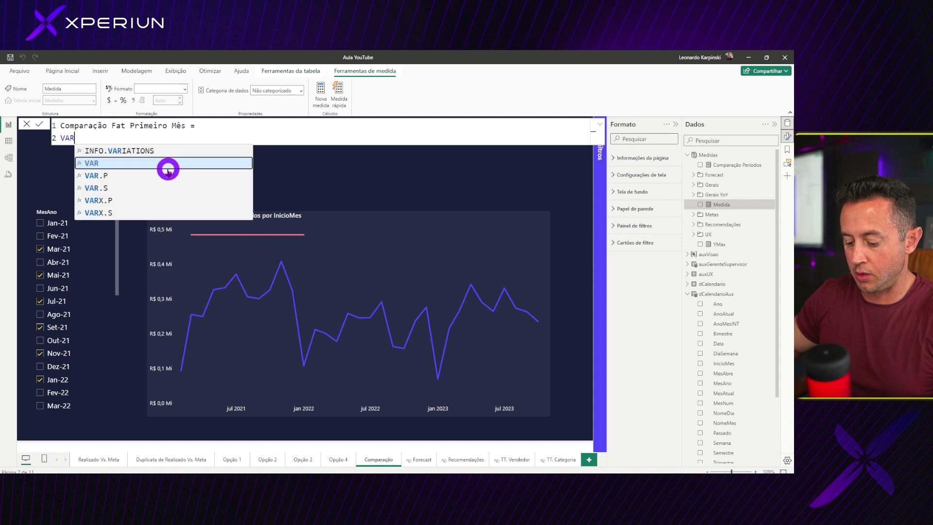
text( vMes)
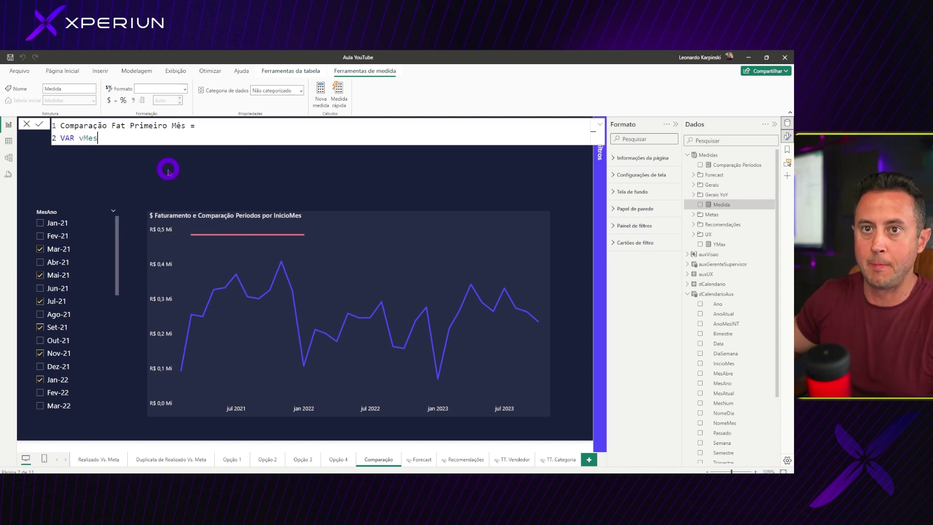
text( = MIN()
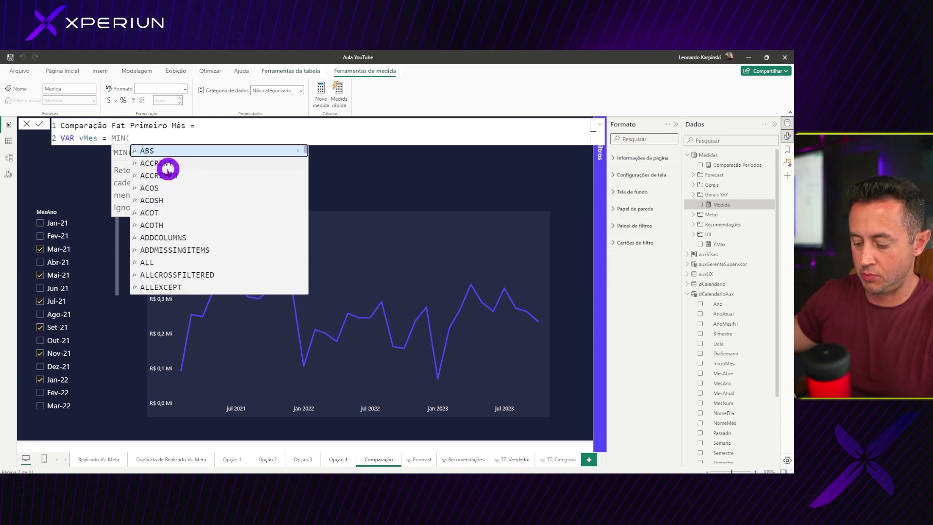
text(anomesint)
key(Down)
key(Tab)
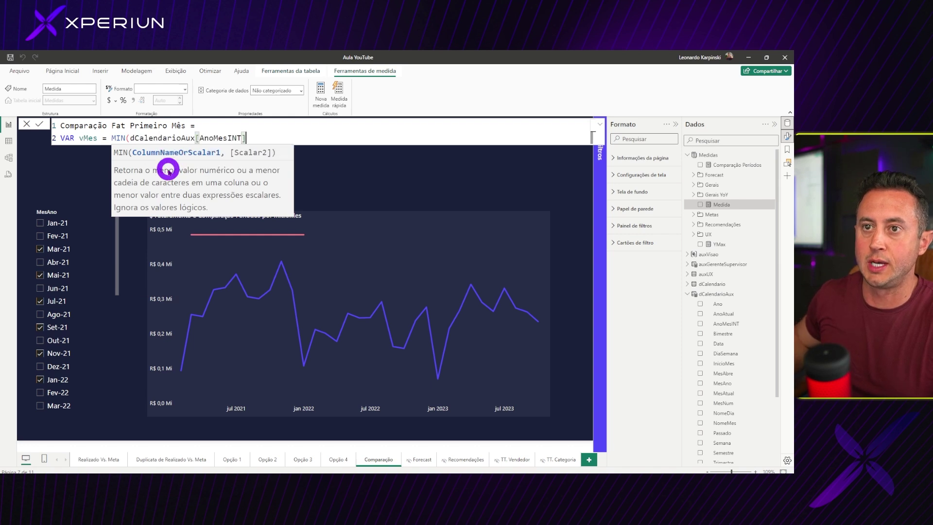
text())
key(shift+Return)
text(RETURN)
key(shift+Return)
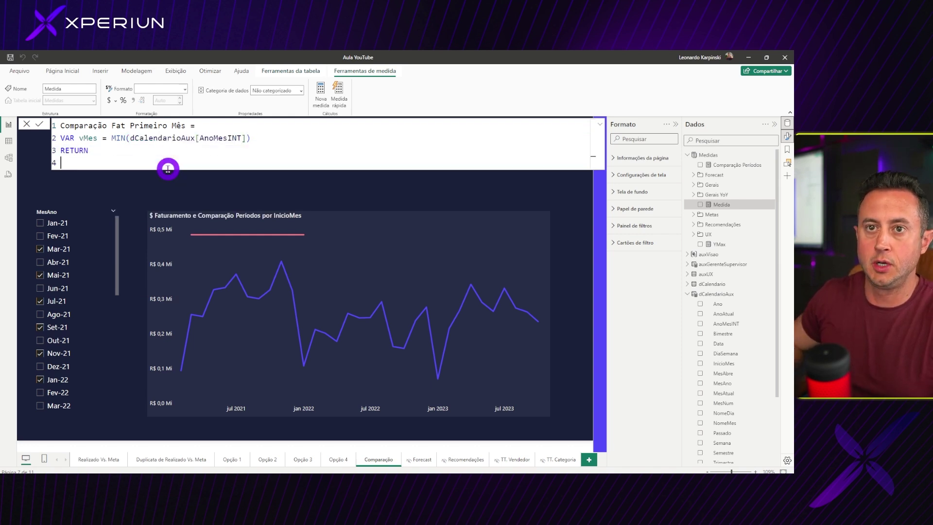
text(VA)
key(BackSpace)
key(BackSpace)
Step: Begin the return expression as CALCULATE([$ Faturamento], ALL(dCalendario), ...)
text(CALC)
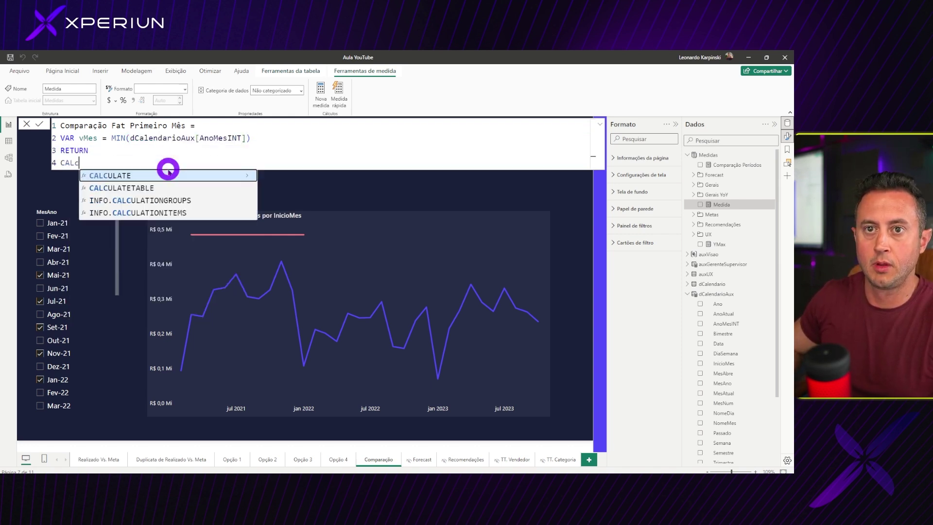
key(Tab)
key(shift+Return)
text([$ Fat)
key(Tab)
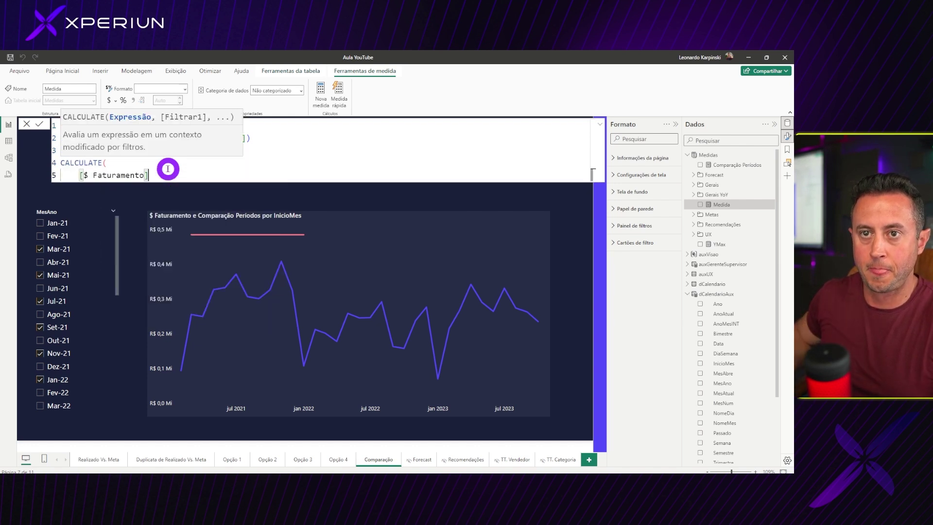
text(,)
key(shift+Return)
text(ALL(dC)
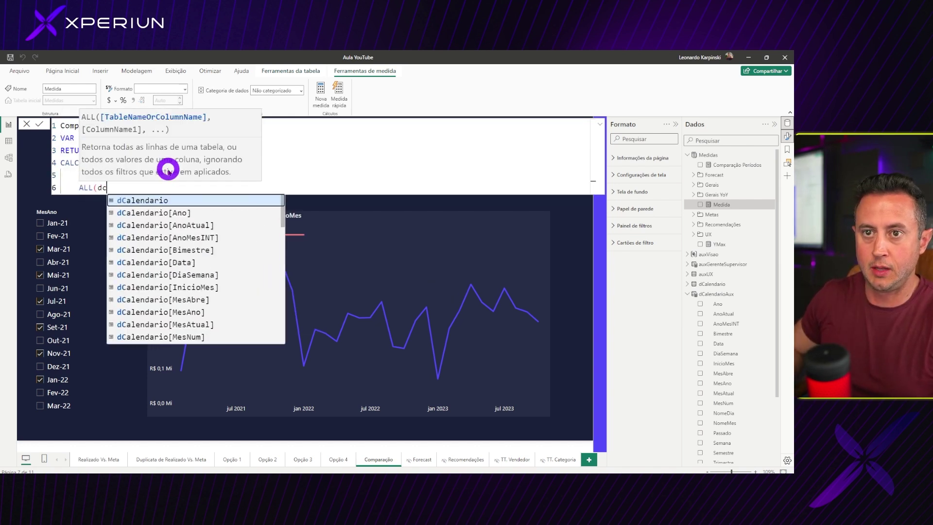
text(alendario),)
Step: Add the filter dCalendario[AnoMesINT] = vMes and close the CALCULATE call
key(shift+Return)
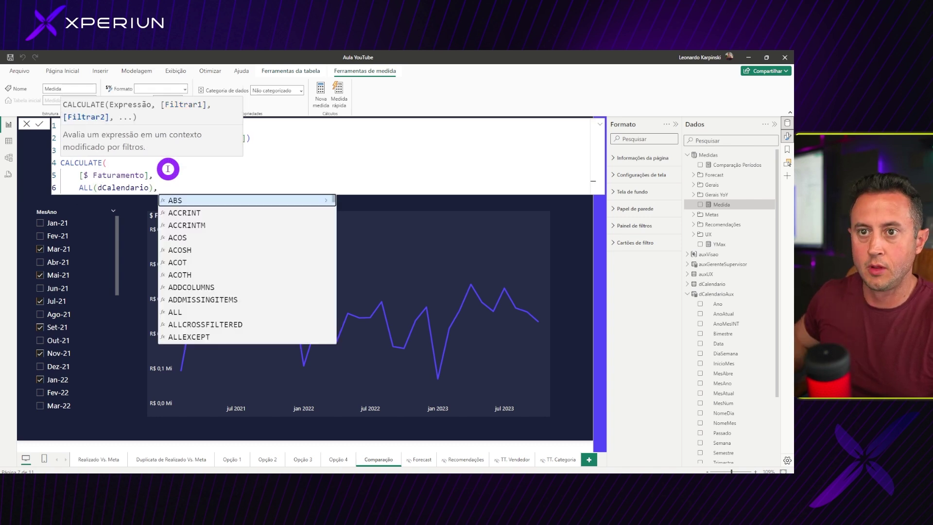
key(Caps_Lock)
text(A)
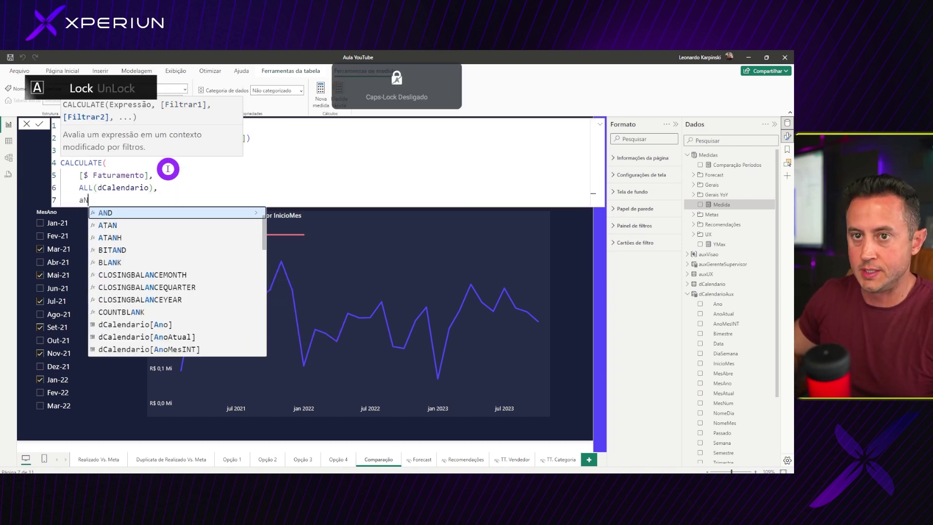
key(BackSpace)
key(Caps_Lock)
text(ano)
key(Down)
key(Down)
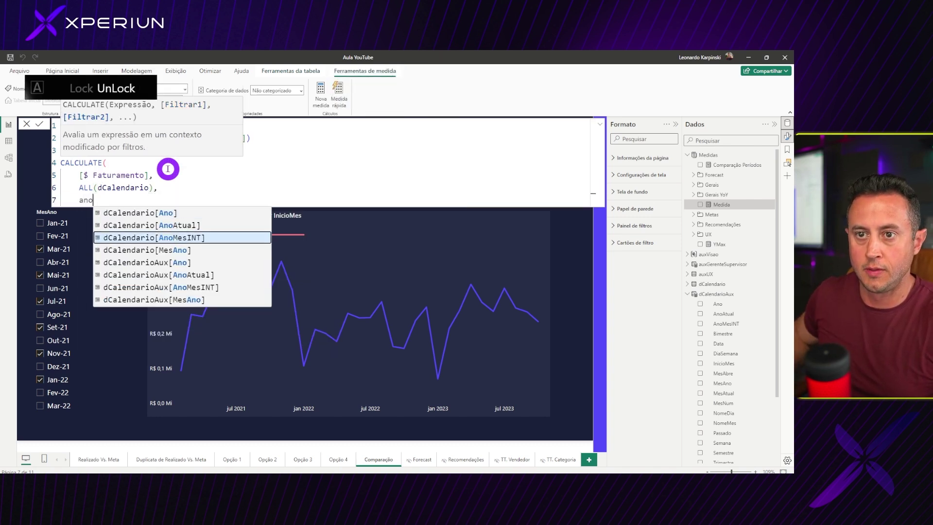
key(Tab)
text(=)
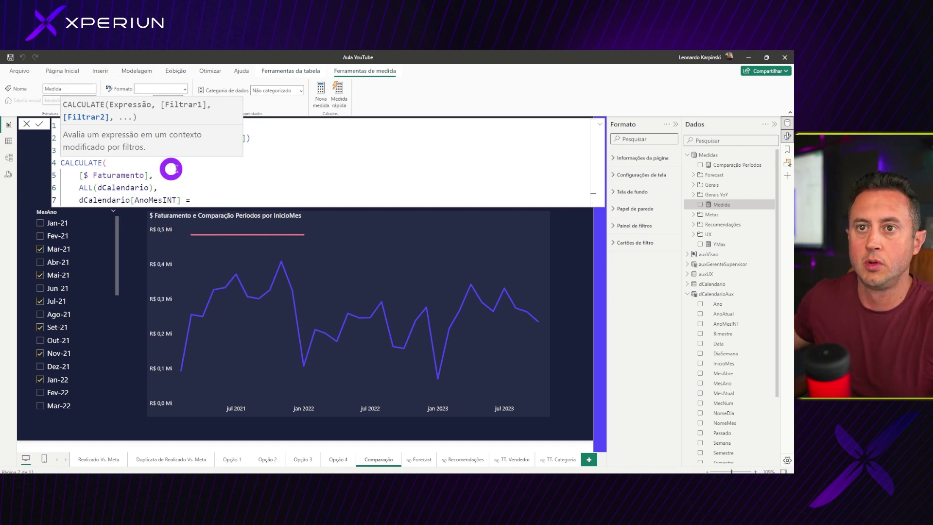
click(175, 170)
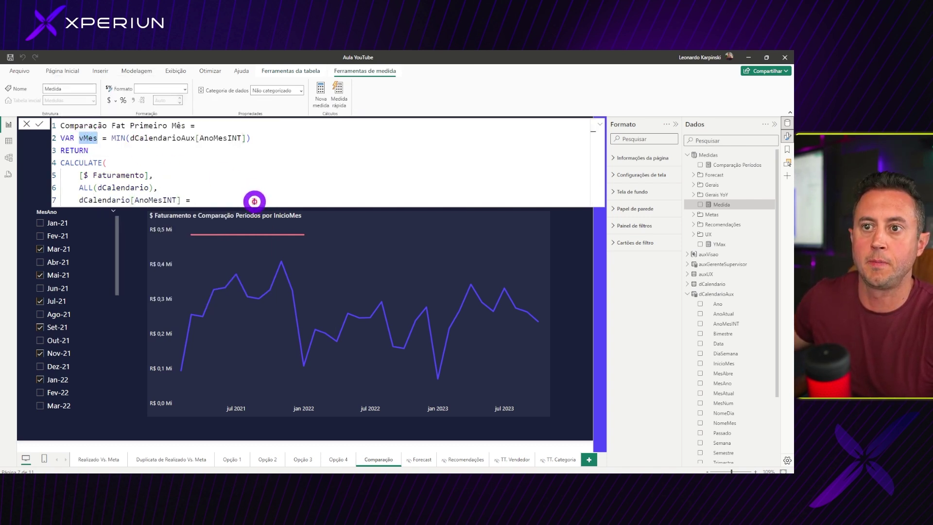
text(vMes)
key(shift+Return)
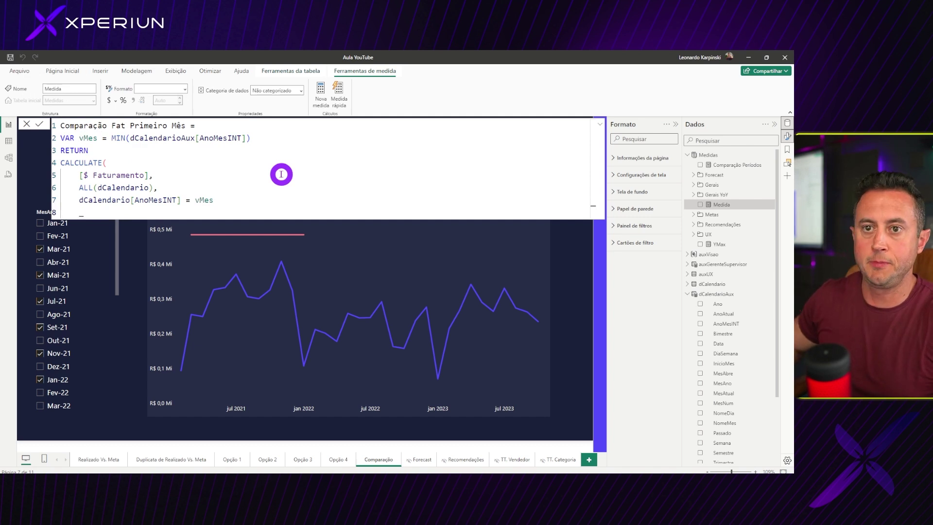
text())
Step: Commit the measure after deleting the stray character causing a syntax error
key(Return)
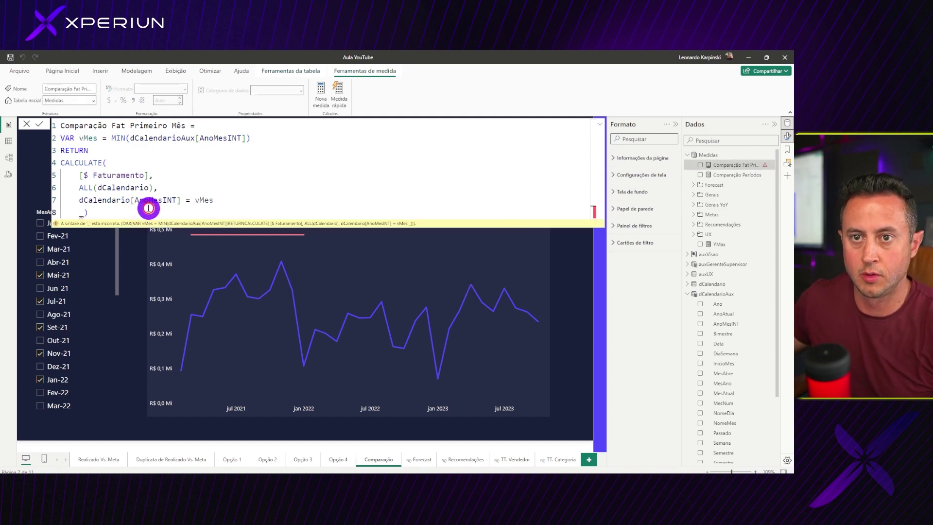
key(BackSpace)
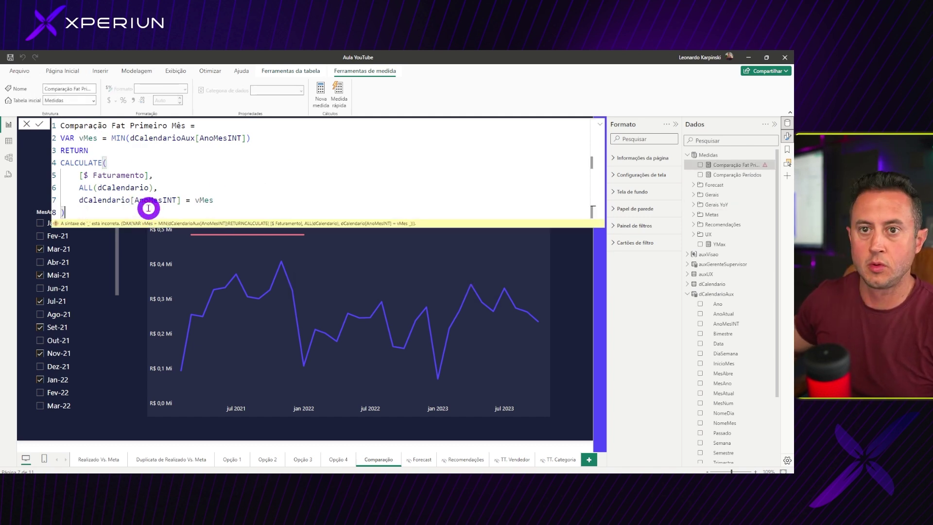
key(Return)
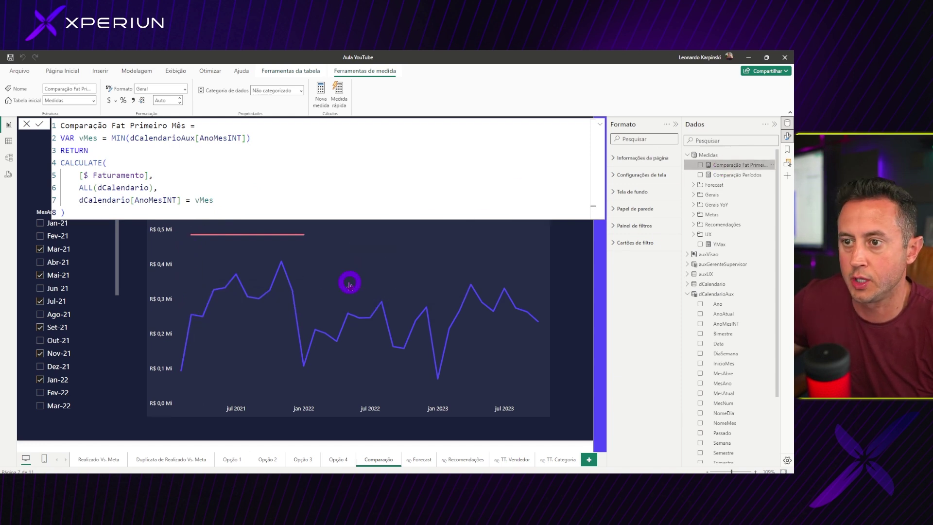
Step: Copy the Comparação Fat Primeiro Mês formula into a new Medidas measure
drag(724, 162, 350, 281)
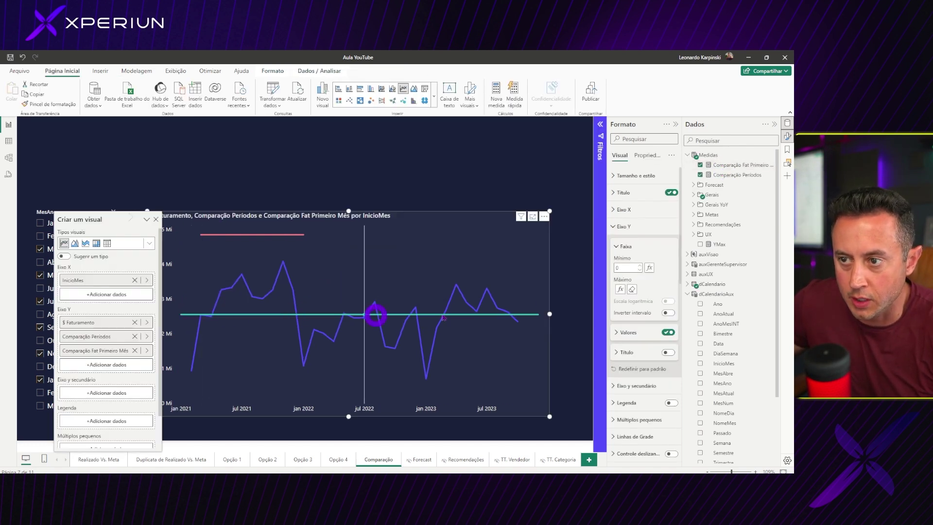
mouse_move(738, 165)
click(745, 169)
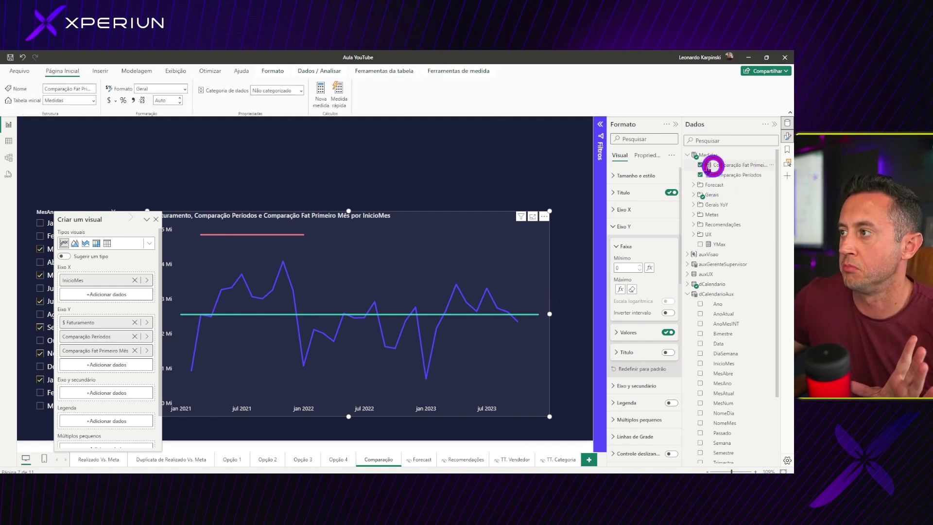
click(700, 165)
click(309, 164)
key(ctrl+a)
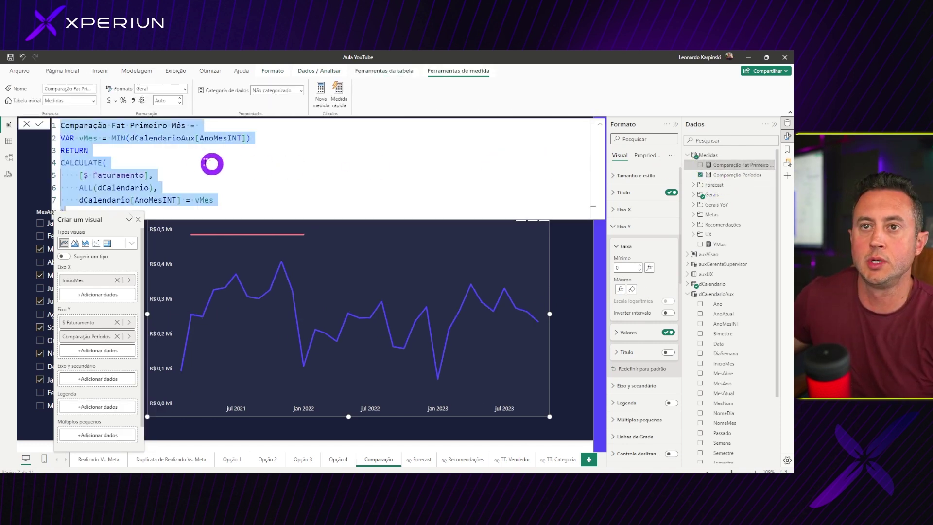
key(ctrl+c)
right_click(707, 155)
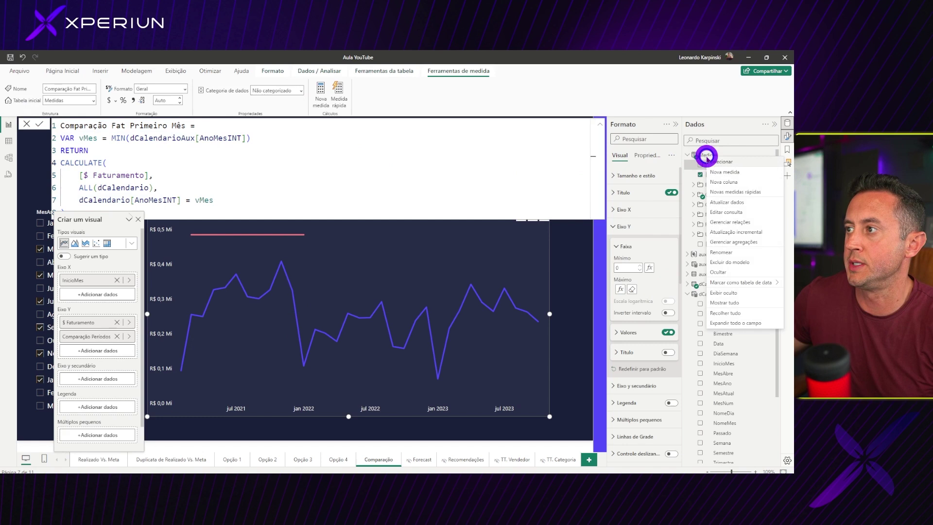
click(727, 173)
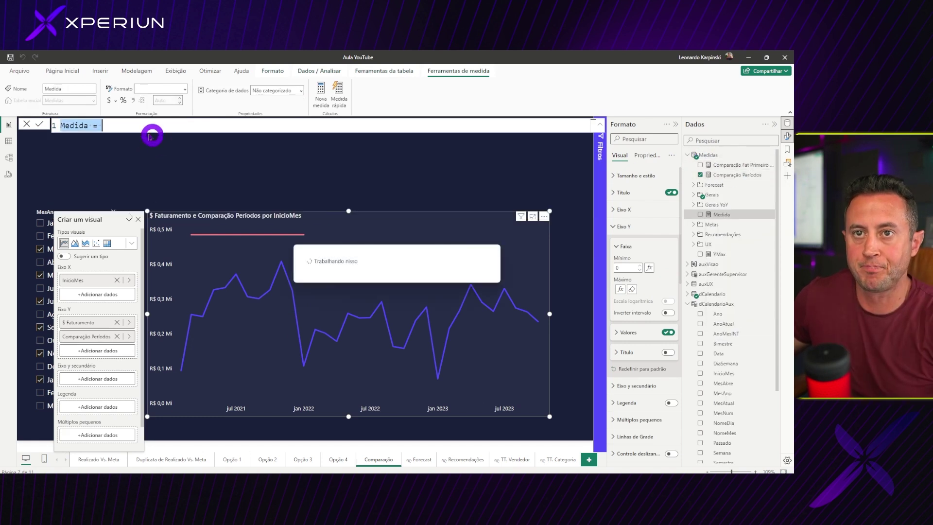
key(ctrl+v)
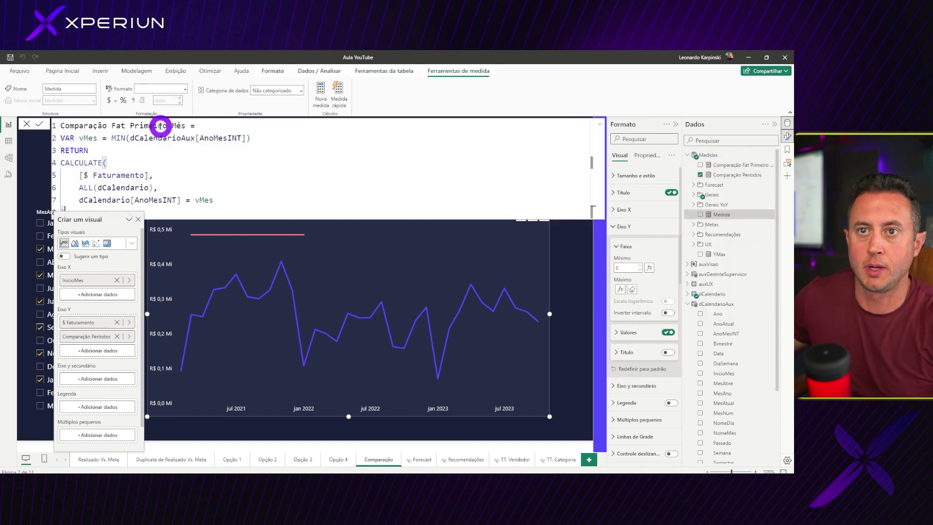
Step: Rename the copy to Comparação Fat Último Mês, change MIN to MAX, and plot it on the chart
double_click(153, 125)
text(Últ)
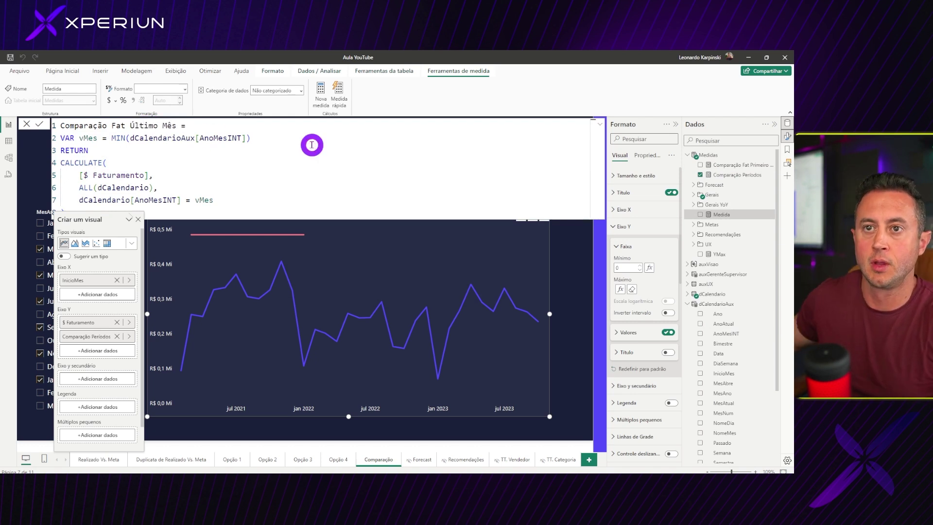
double_click(118, 138)
text(MAX)
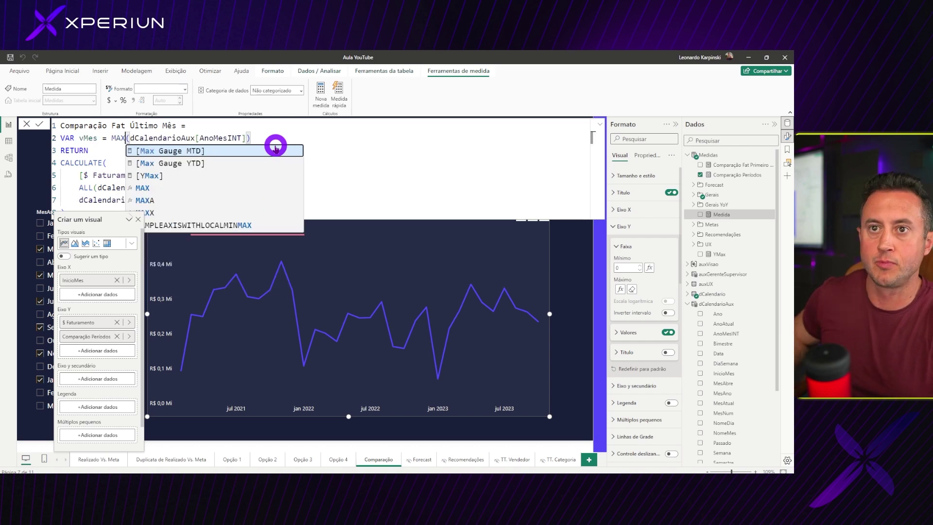
key(Return)
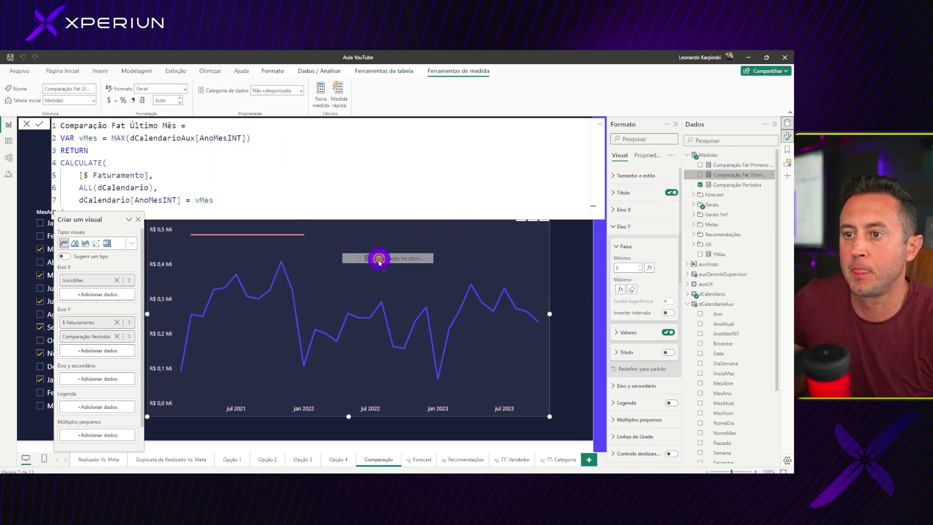
drag(721, 178, 377, 263)
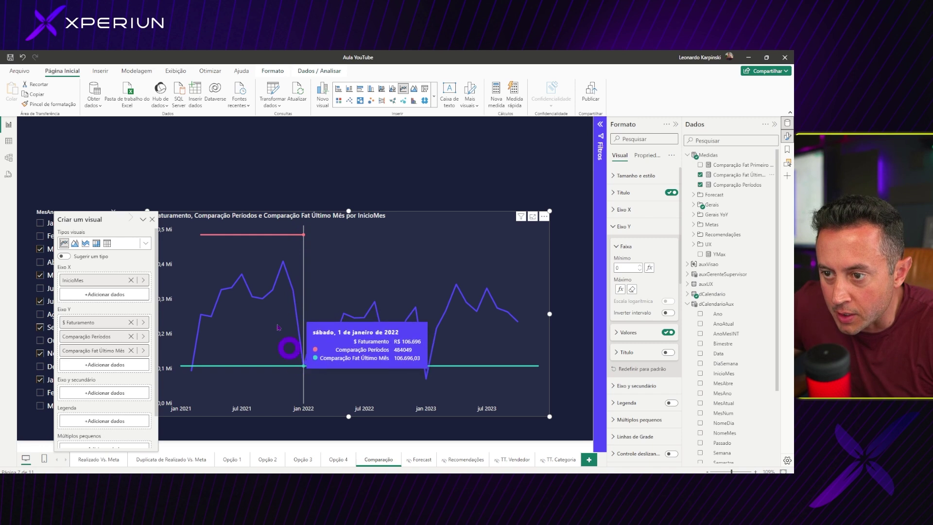
click(171, 197)
mouse_move(76, 306)
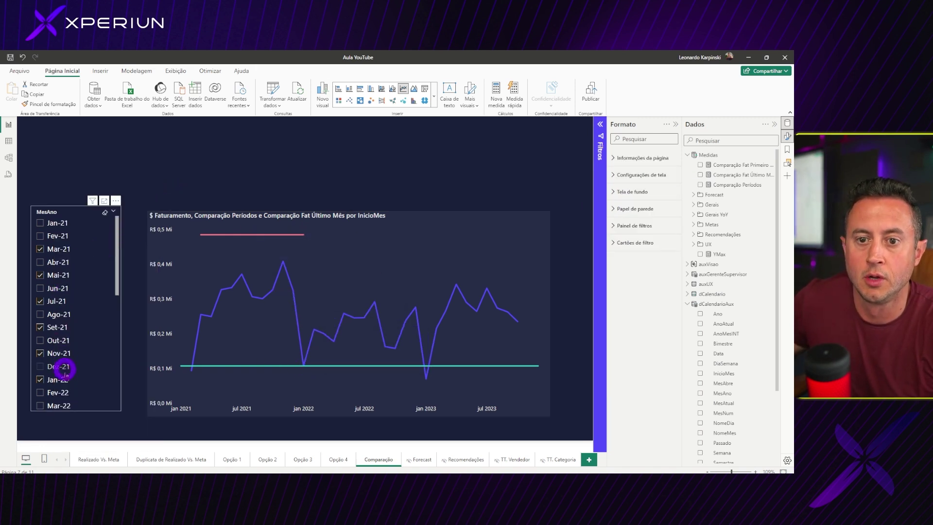
Step: Untick Jan-22 and Nov-21 in the MesAno slicer and plot Comparação Fat Primeiro Mês on the chart
scroll(64, 370, down, 2)
click(60, 346)
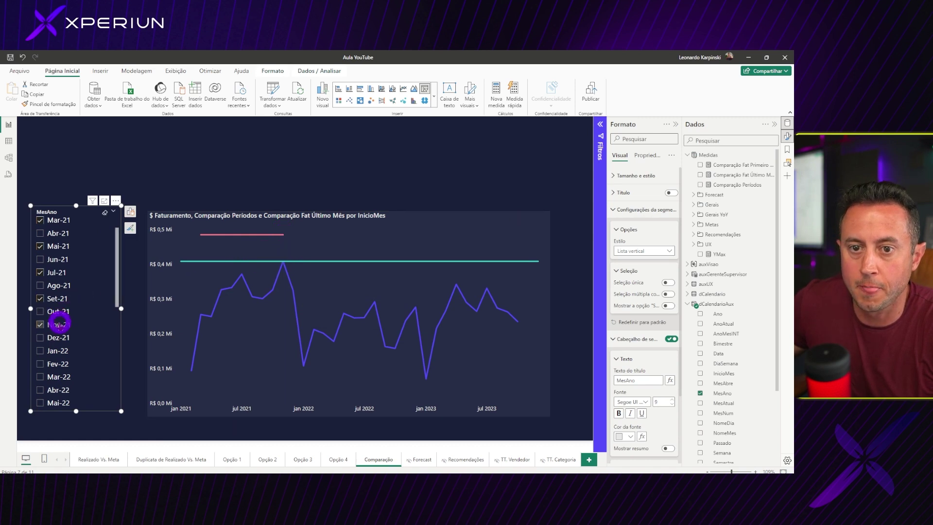
click(66, 324)
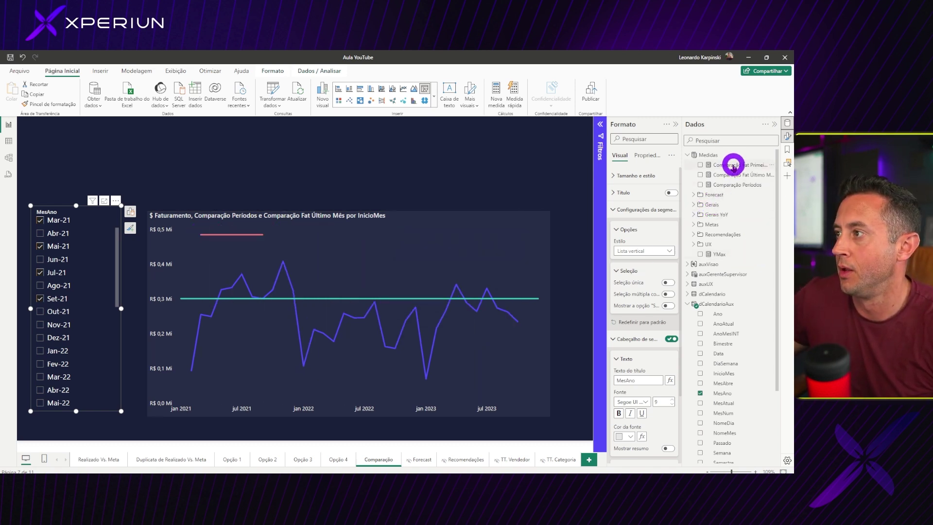
drag(734, 166, 371, 275)
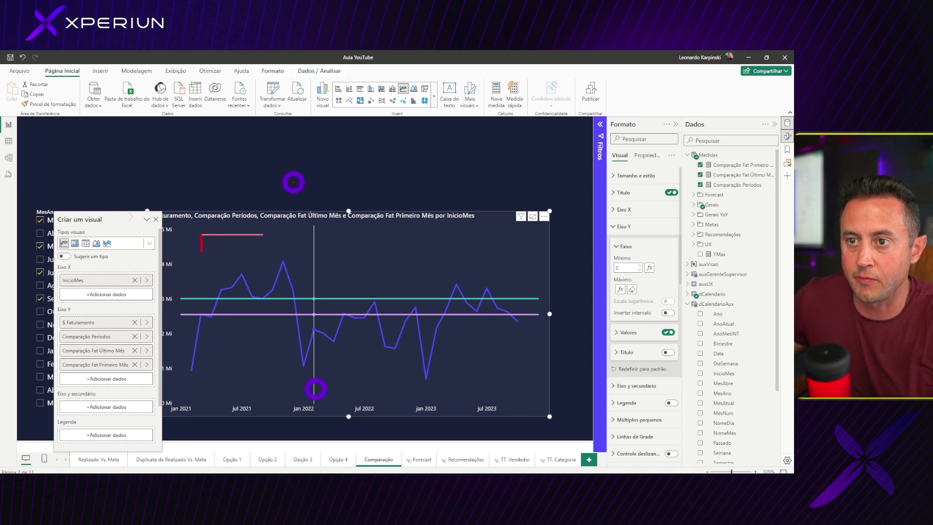
Step: Turn on error bars for the Comparação Períodos series of the revenue chart
click(326, 176)
click(211, 234)
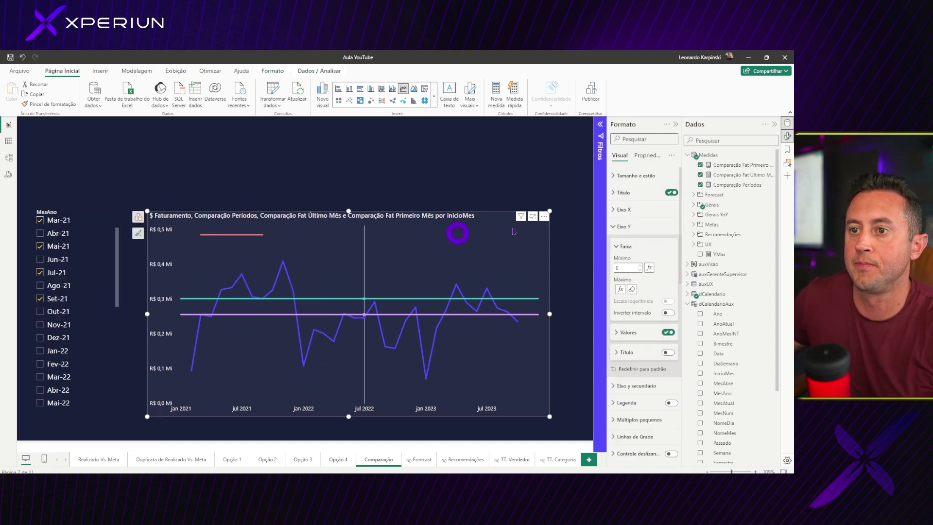
click(622, 226)
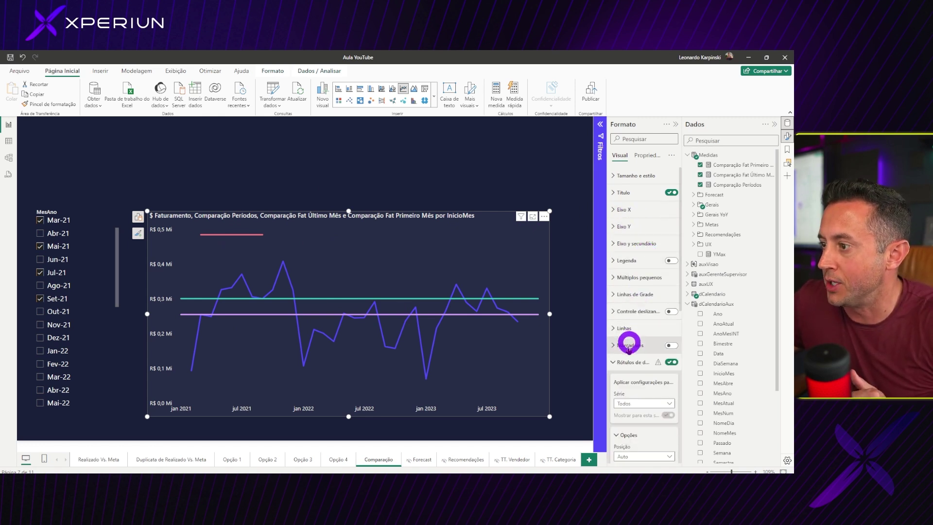
scroll(645, 340, down, 2)
click(647, 371)
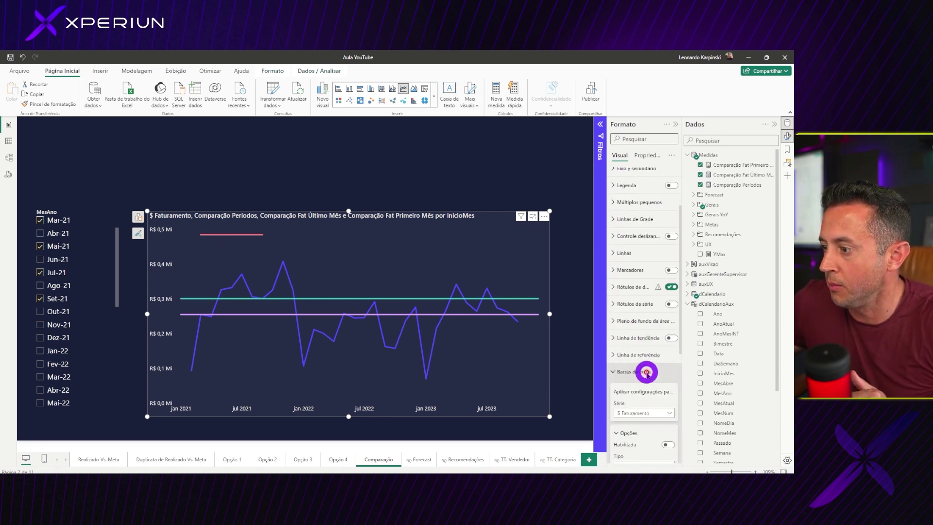
scroll(646, 373, down, 3)
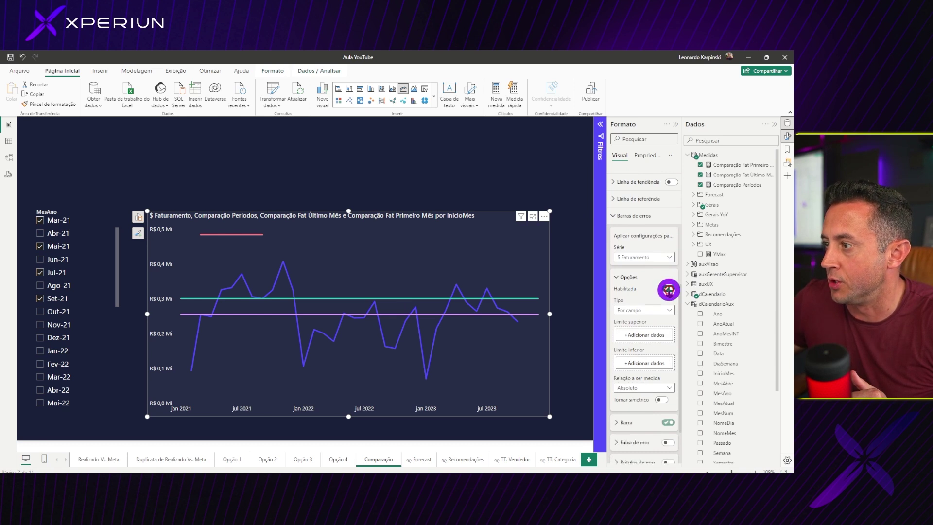
click(637, 338)
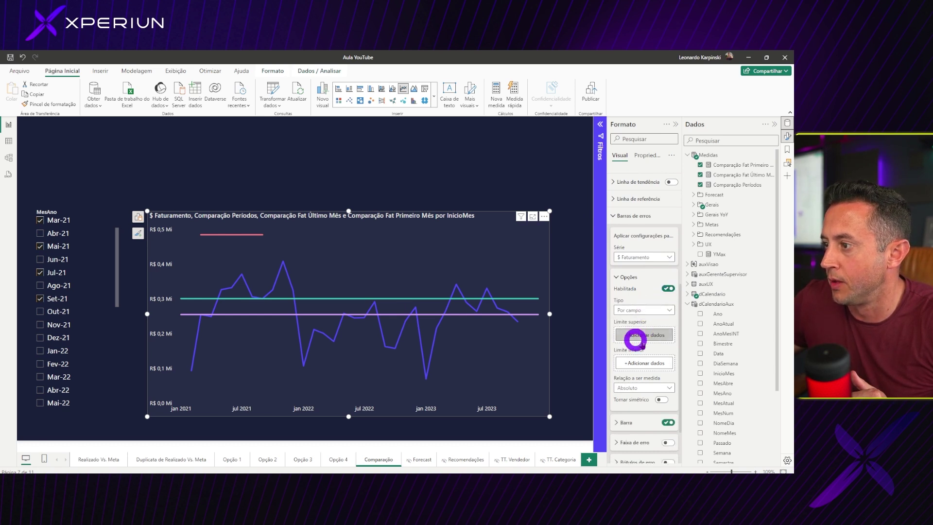
click(643, 257)
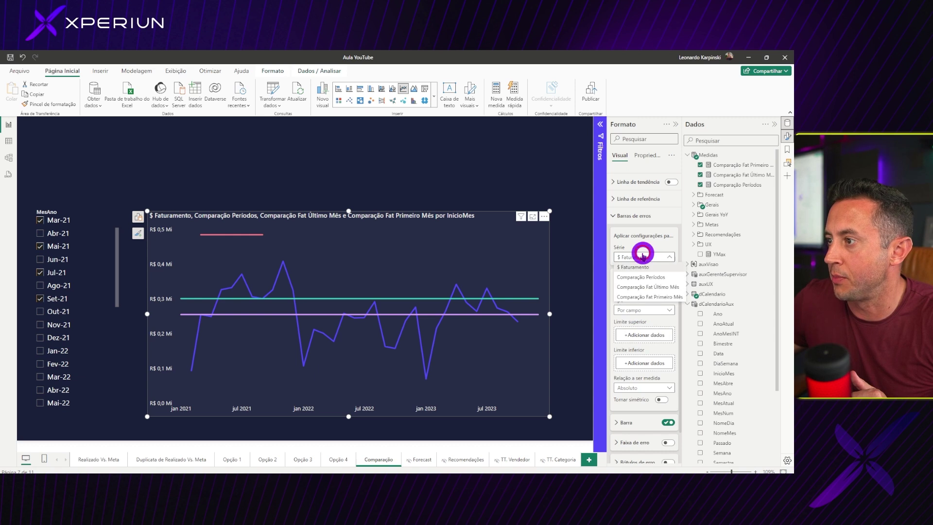
click(654, 278)
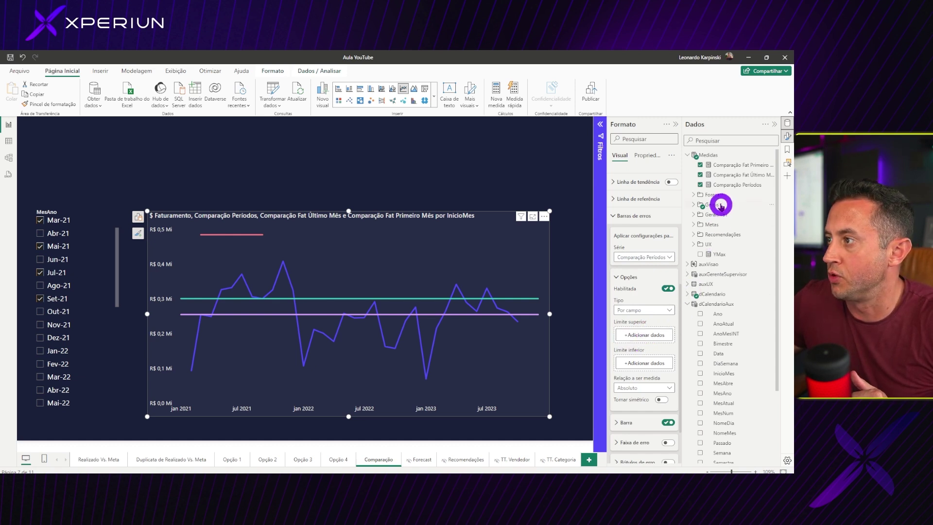
Step: Set $ Faturamento as the error-bar upper bound and choose the series for line formatting
click(693, 204)
drag(734, 224, 643, 335)
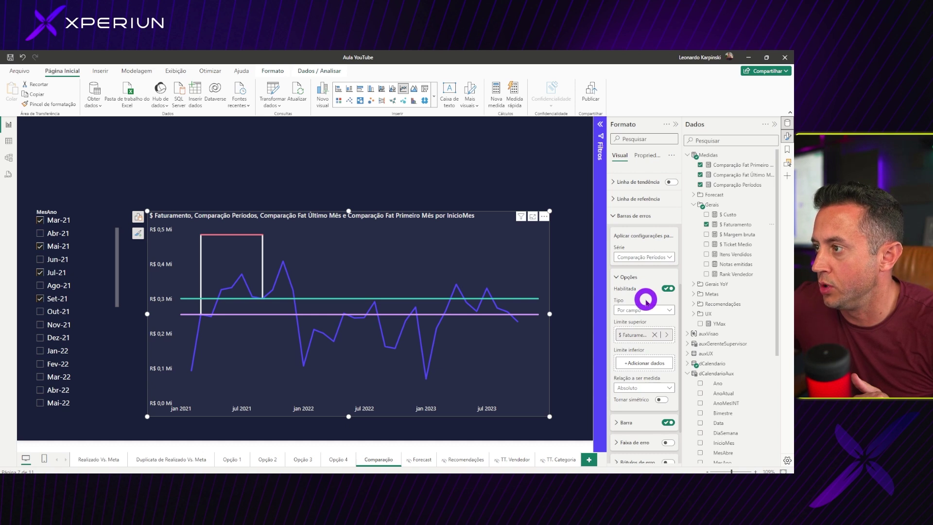
scroll(641, 317, down, 2)
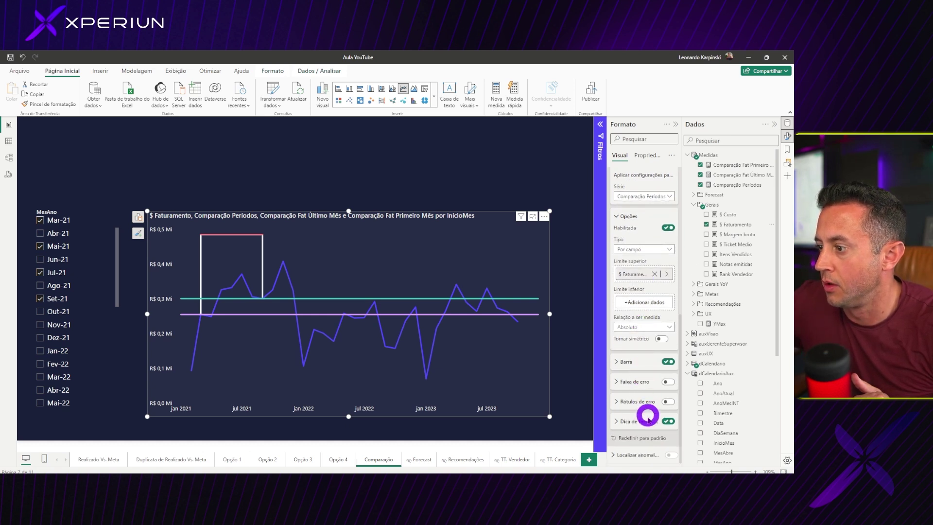
click(640, 366)
scroll(643, 392, down, 3)
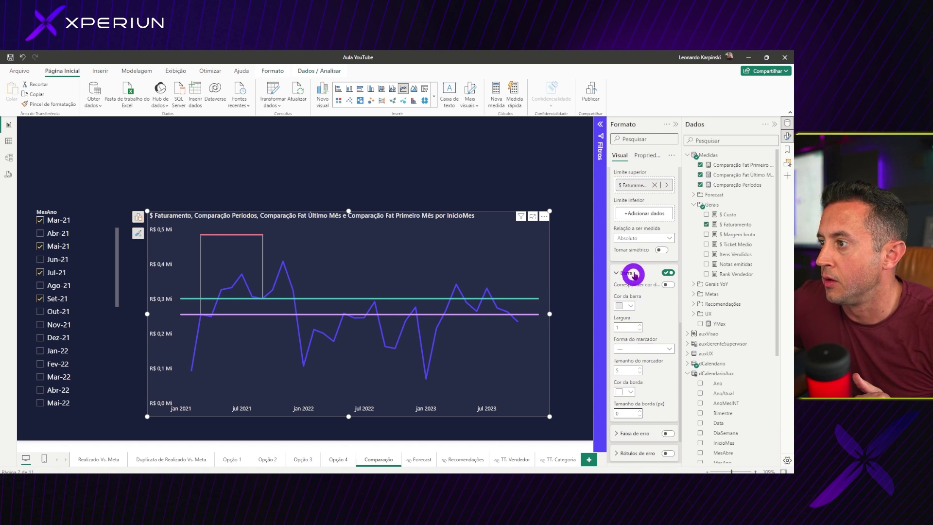
click(636, 274)
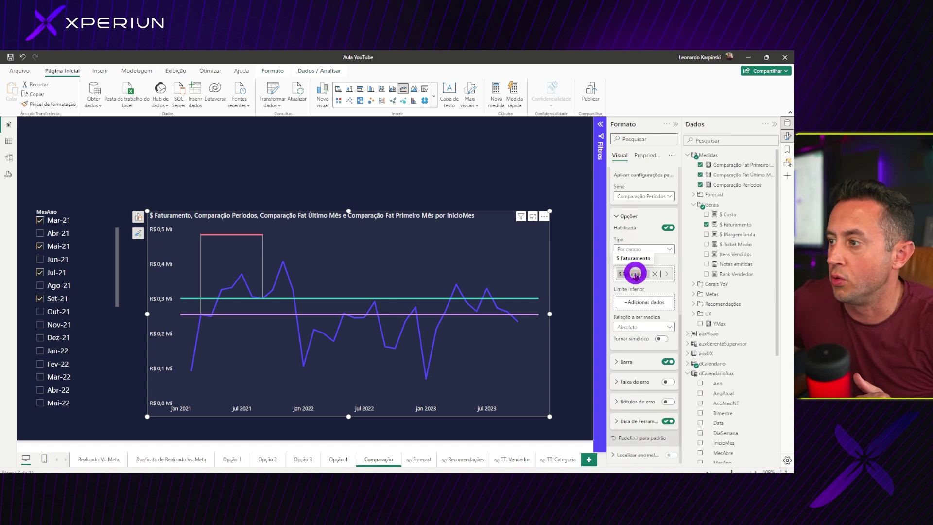
scroll(635, 272, up, 3)
scroll(632, 270, up, 3)
scroll(631, 263, up, 3)
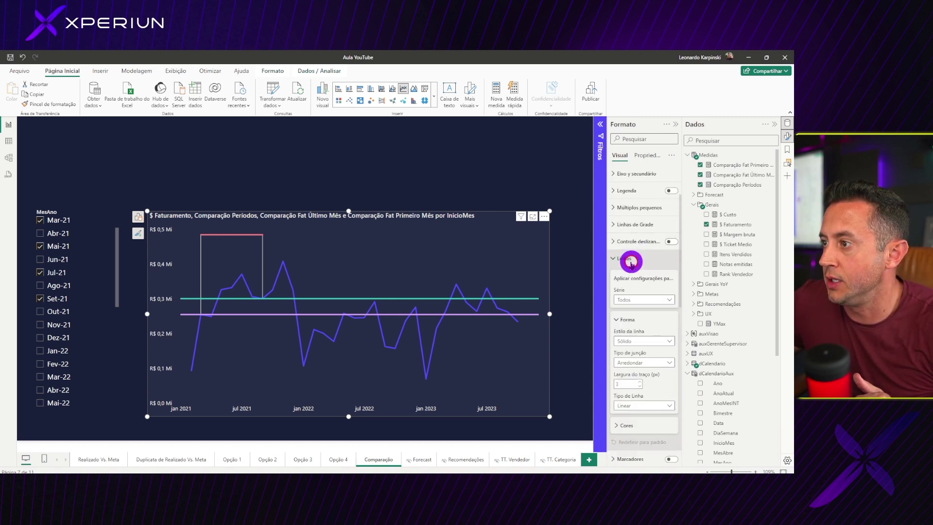
click(632, 300)
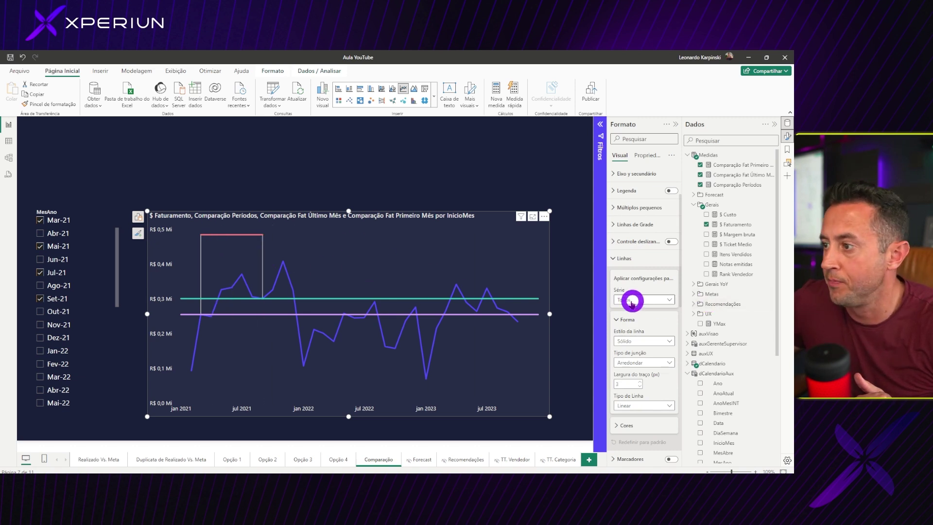
click(637, 309)
Step: Remove Comparação Fat Último Mês and Comparação Fat Primeiro Mês from the chart's Y axis
scroll(646, 327, down, 3)
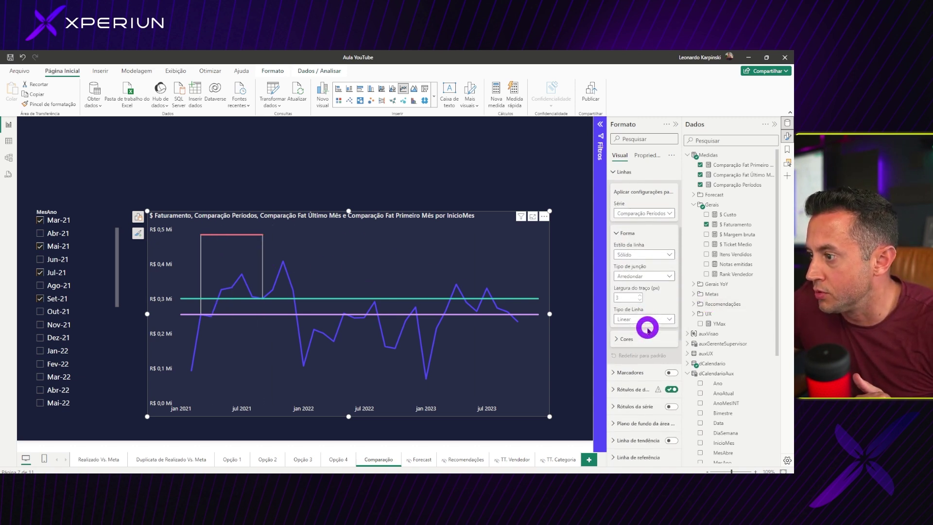
scroll(647, 327, down, 2)
click(624, 293)
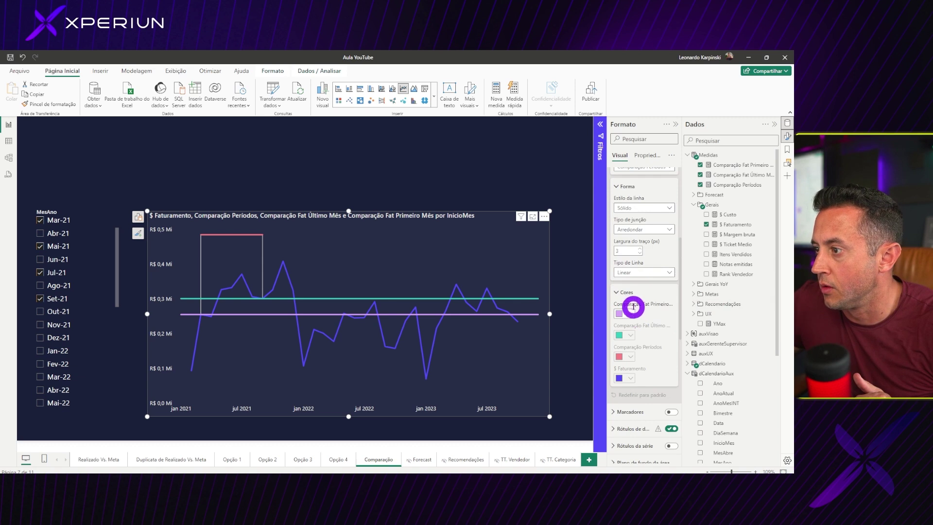
scroll(641, 281, up, 2)
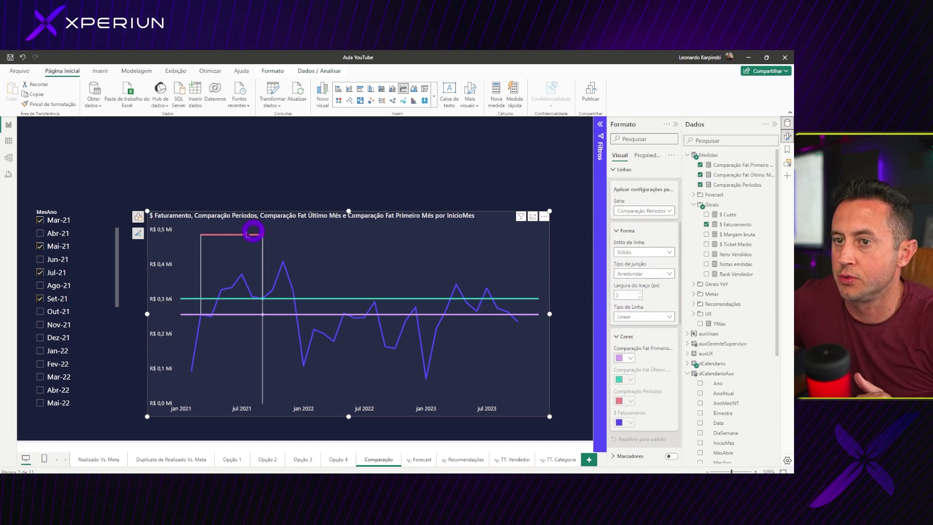
click(136, 214)
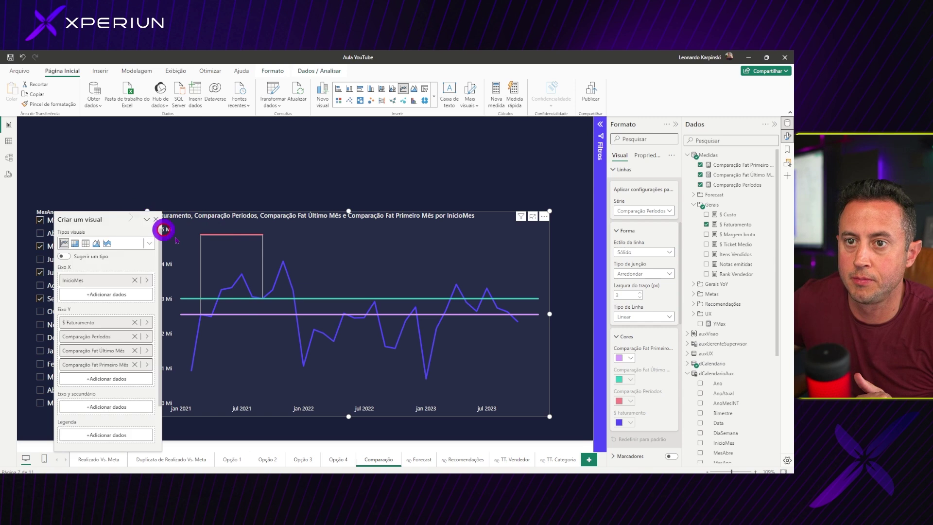
click(135, 351)
click(135, 350)
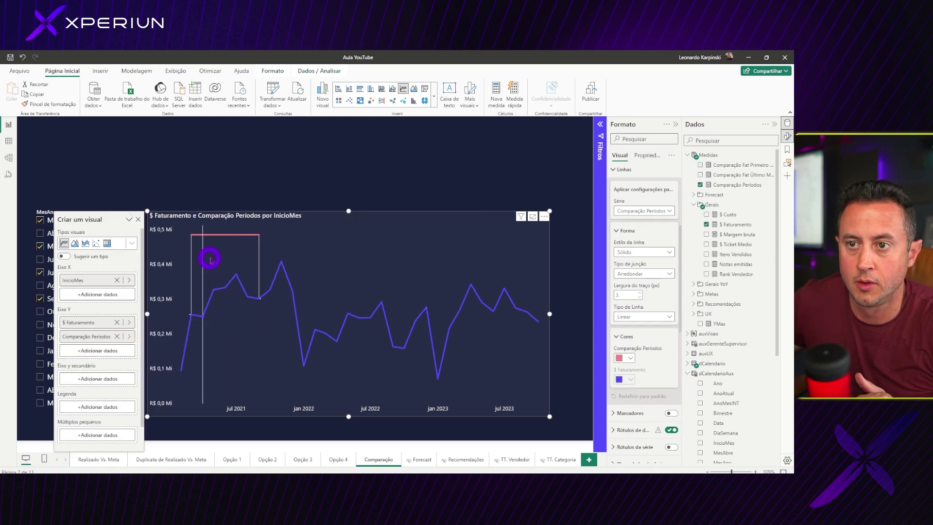
Step: Colour the Comparação Períodos line light grey
click(627, 359)
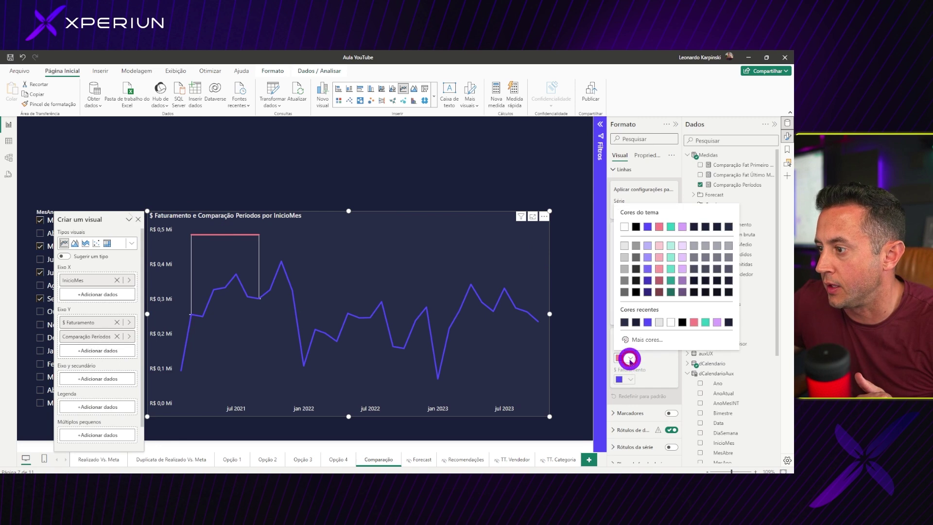
click(625, 246)
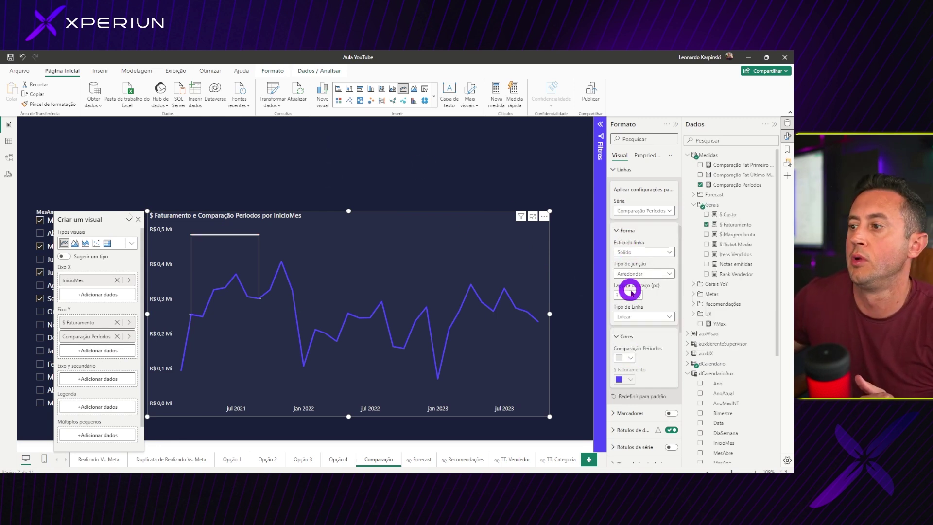
click(353, 181)
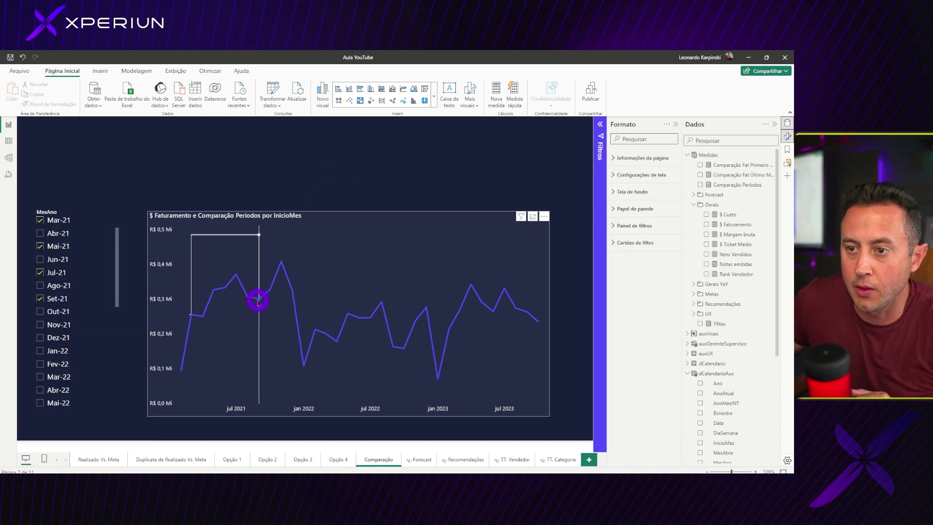
Step: Set the error-bar marker shape to None on the revenue chart
click(329, 224)
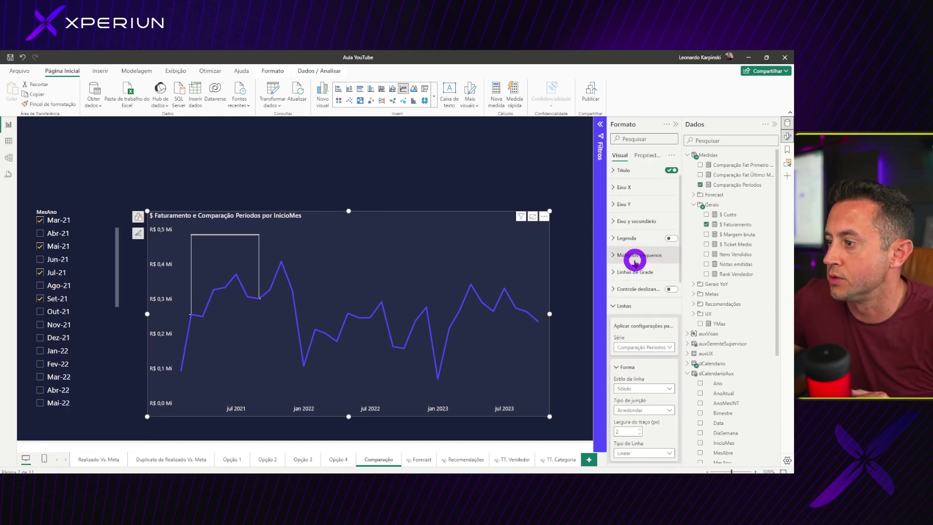
scroll(627, 263, down, 5)
click(632, 270)
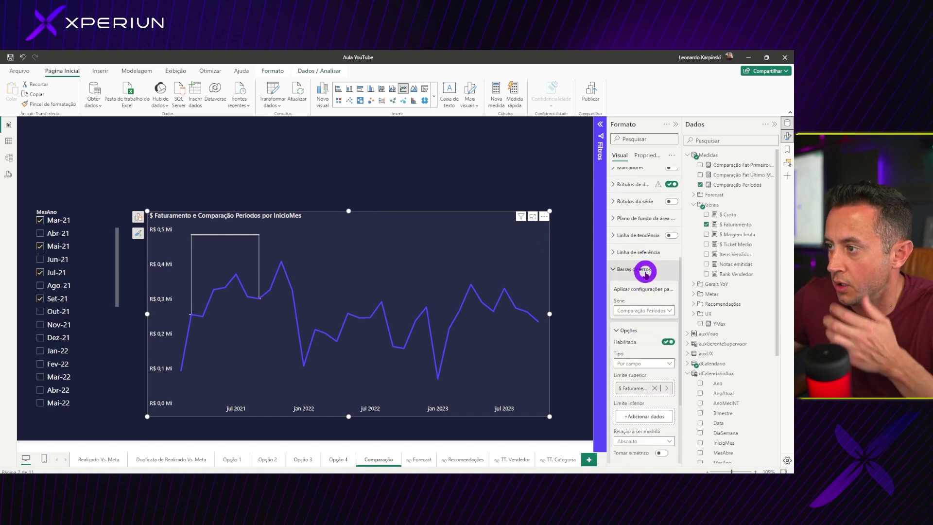
click(627, 330)
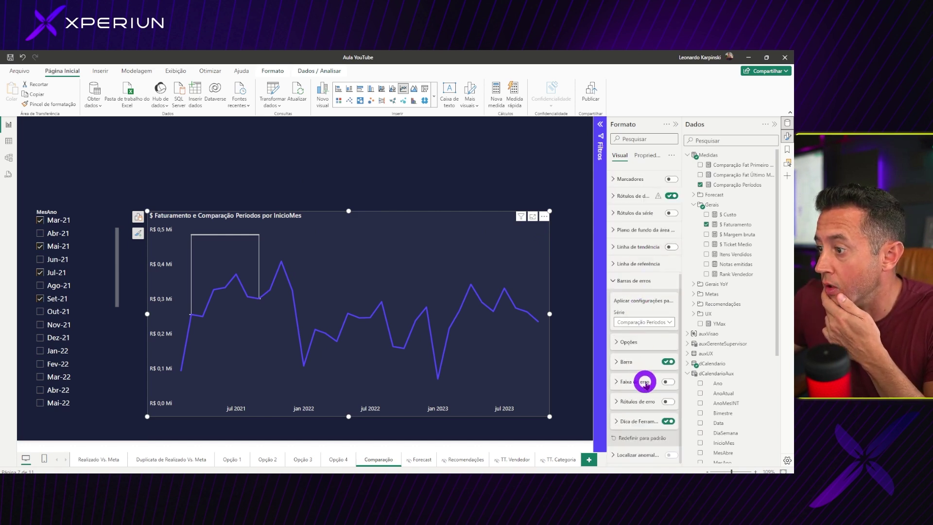
click(636, 364)
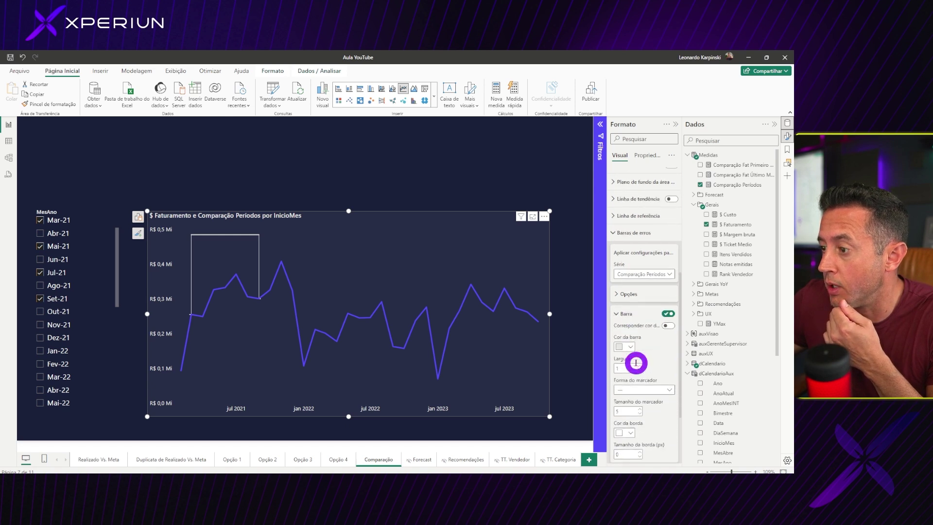
scroll(636, 362, down, 2)
click(634, 348)
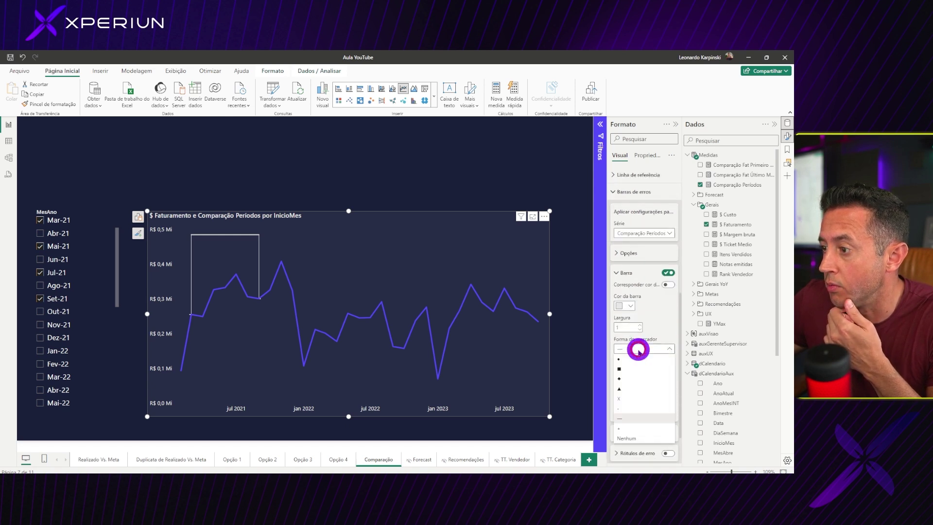
click(631, 437)
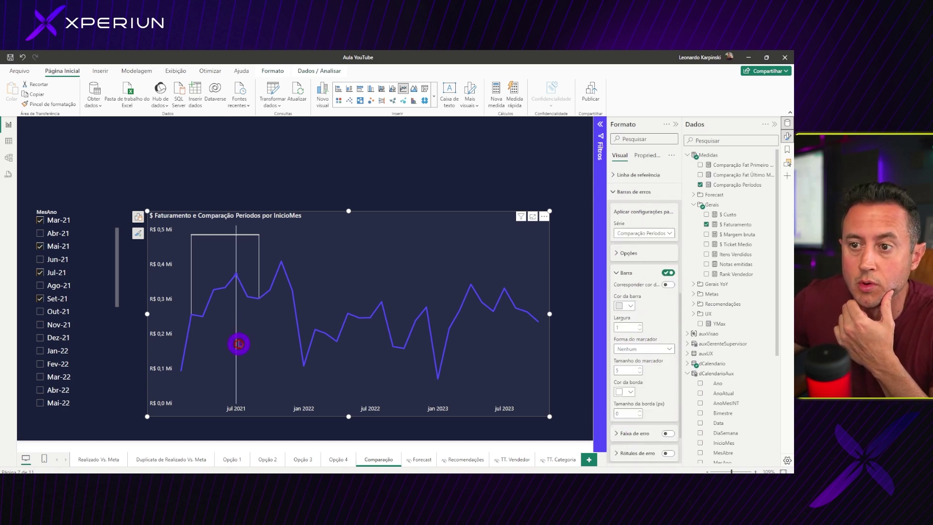
click(277, 167)
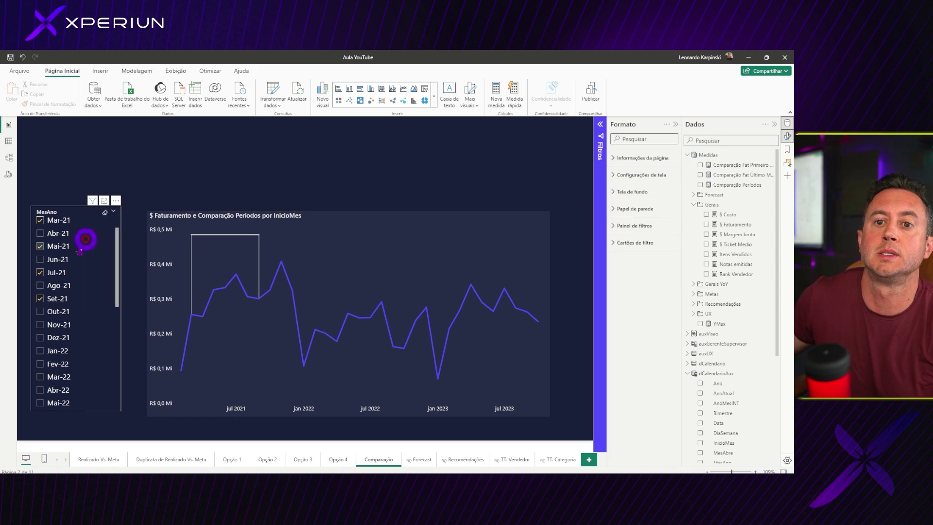
Step: Reset the month slicer to Jun-21 and add Comparação Fat Primeiro Mês to the chart
click(104, 212)
click(58, 260)
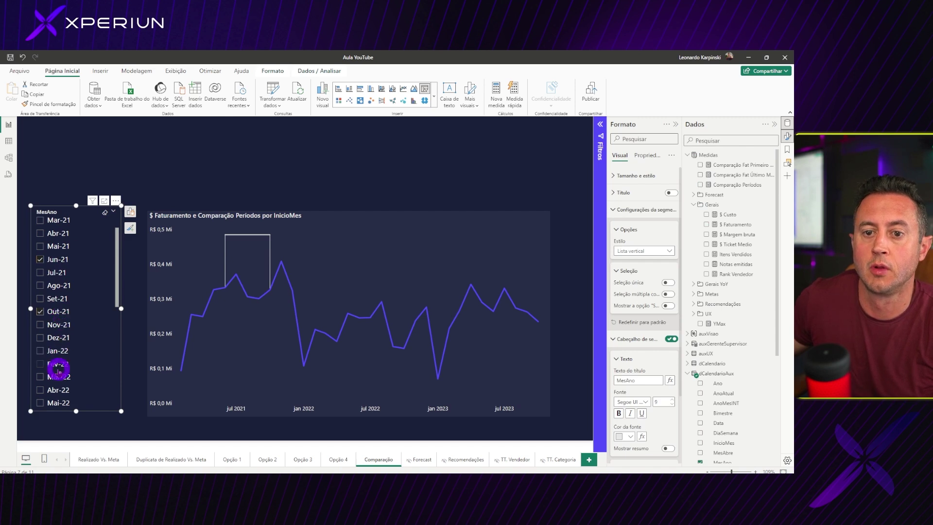
mouse_move(285, 314)
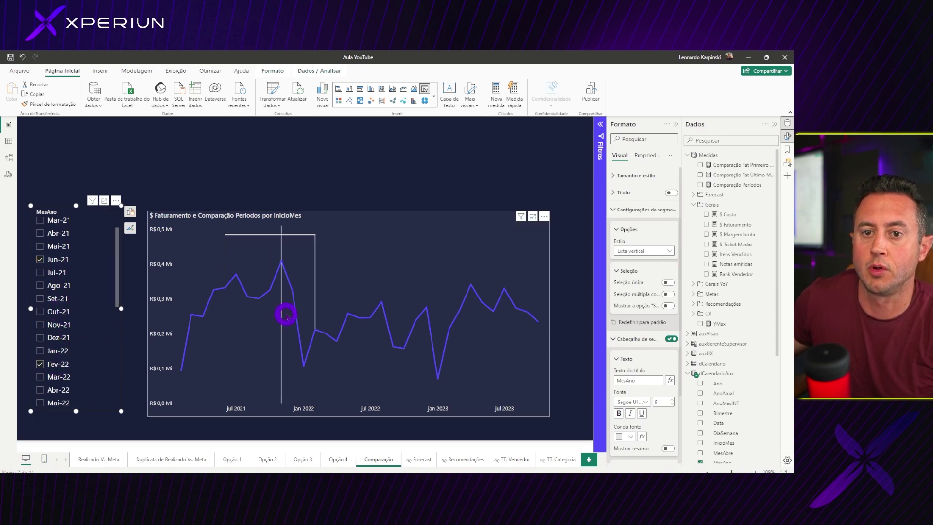
click(740, 166)
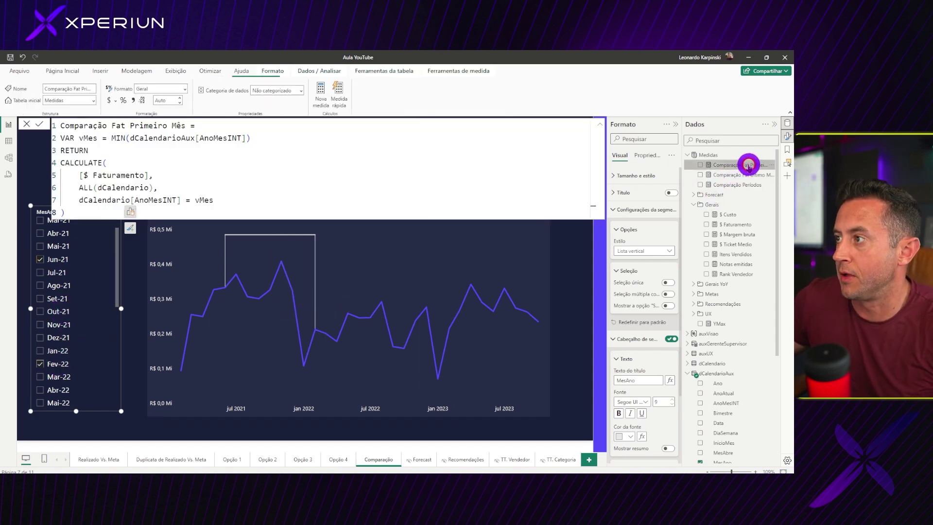
drag(739, 165, 403, 268)
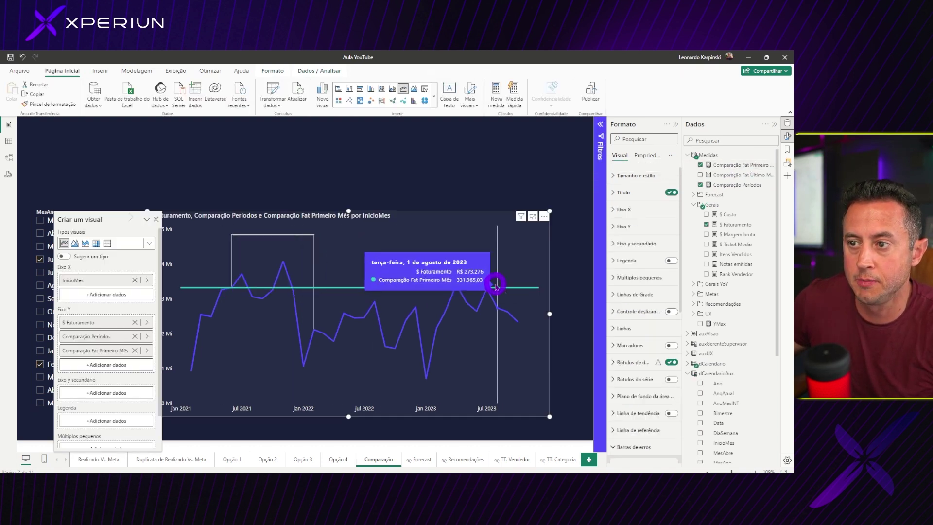
Step: Remove that line, then try and remove Comparação Fat Último Mês on the chart
click(701, 166)
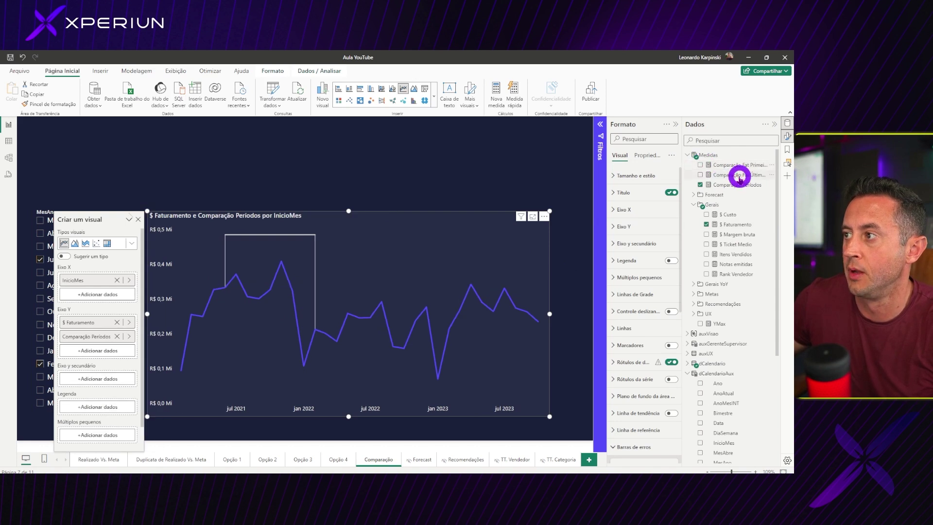
drag(739, 175, 365, 263)
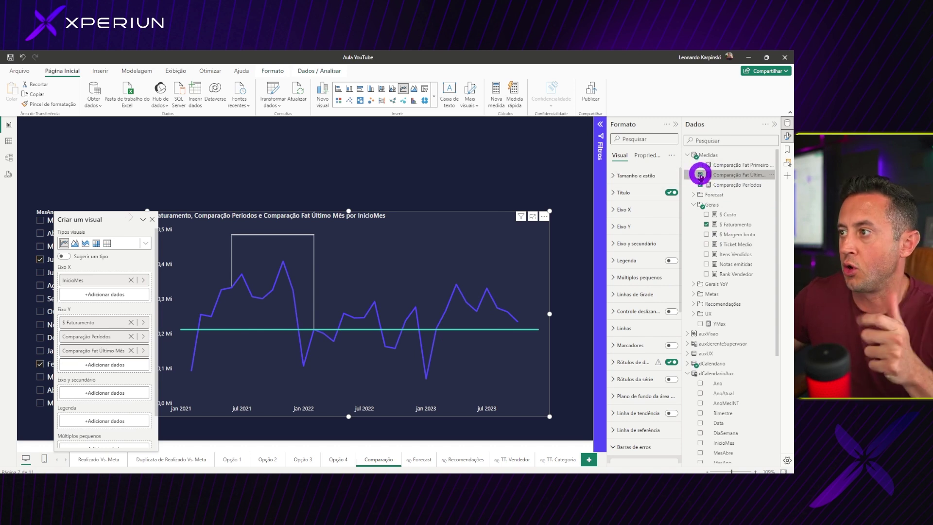
click(709, 175)
right_click(704, 154)
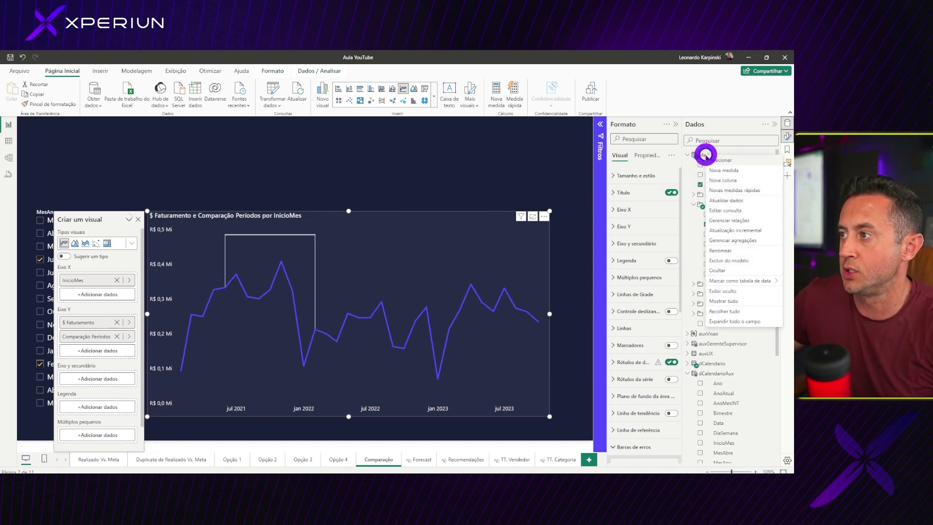
Step: Start a new Comparação Faturamento % measure in Medidas with a DIVIDE( formula skeleton
click(732, 171)
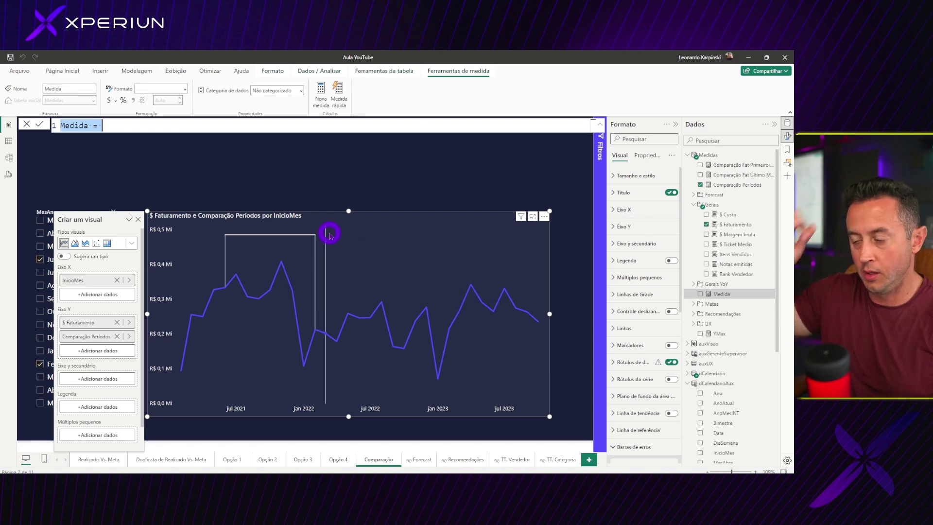
mouse_move(325, 235)
text(1 Comparação Faturamento %)
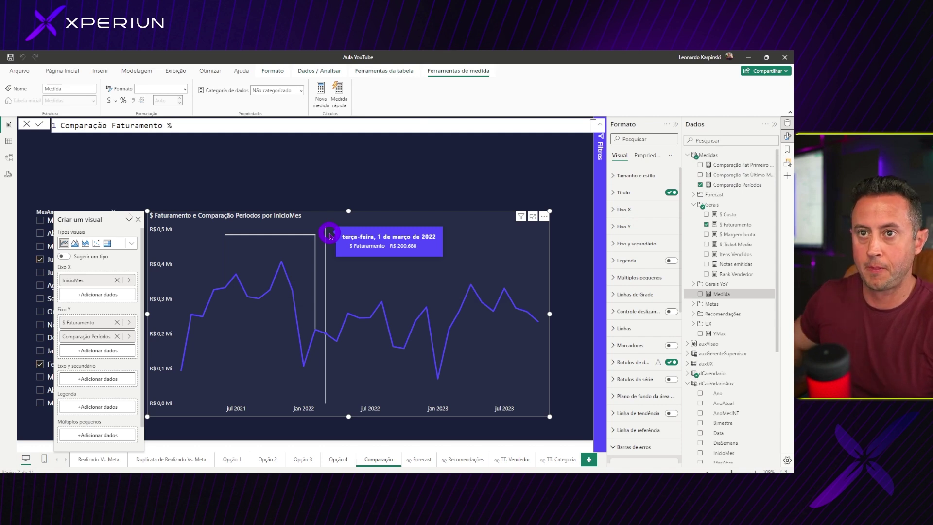
text(=)
key(shift+Return)
text(DIVI)
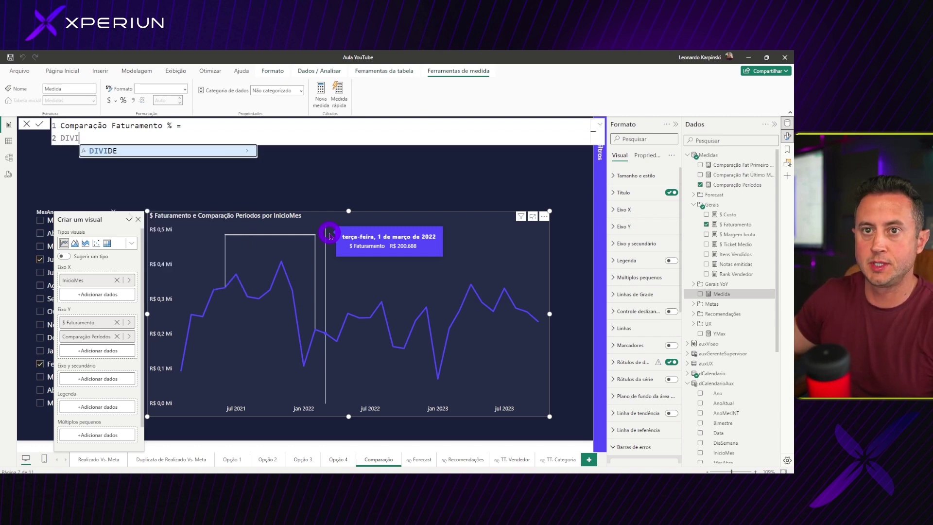
text(DE()
key(shift+Return)
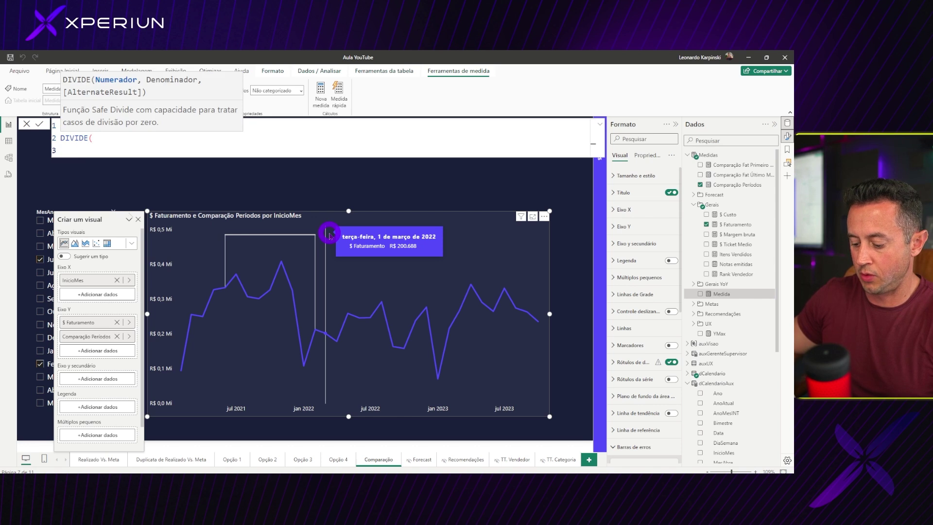
text(com)
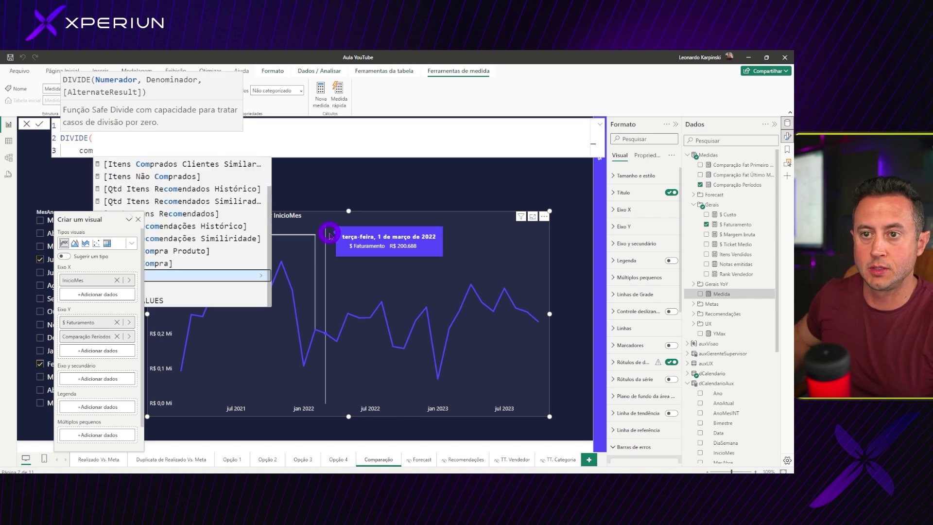
key(Up)
key(Up)
key(Up)
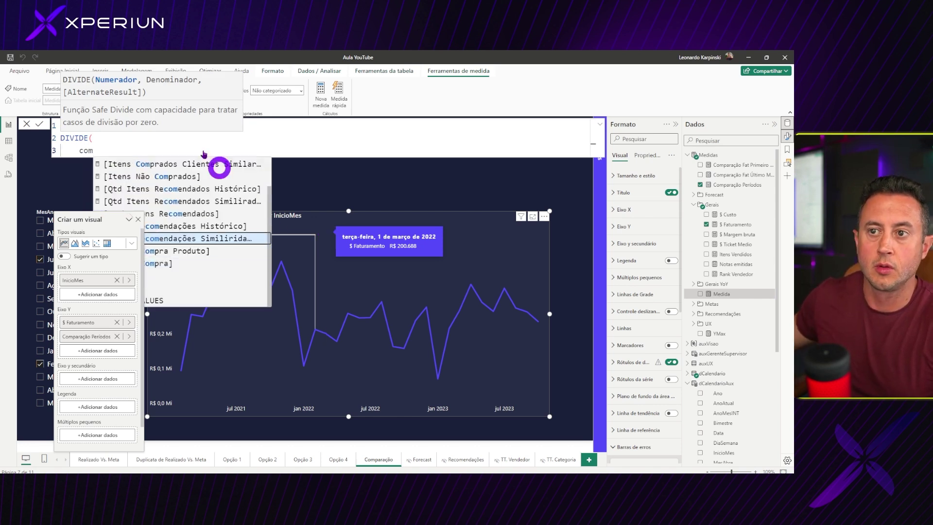
click(203, 143)
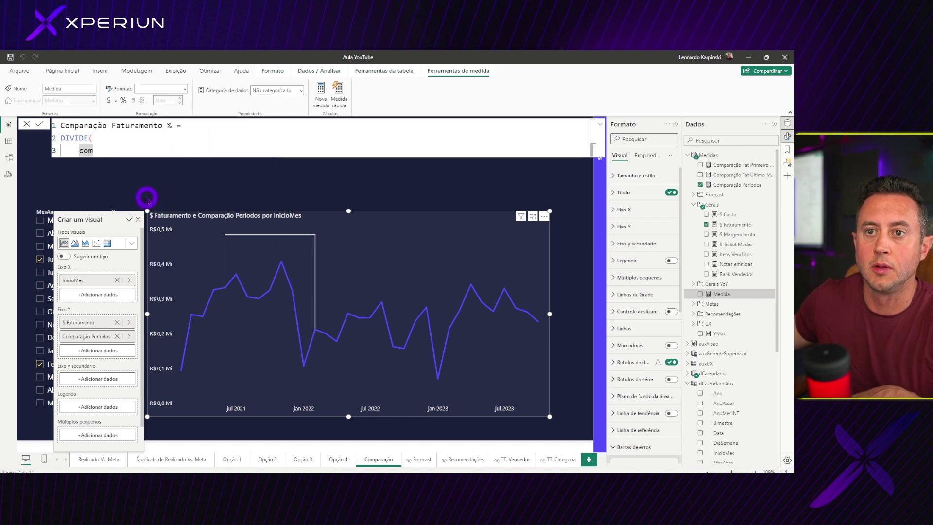
click(179, 140)
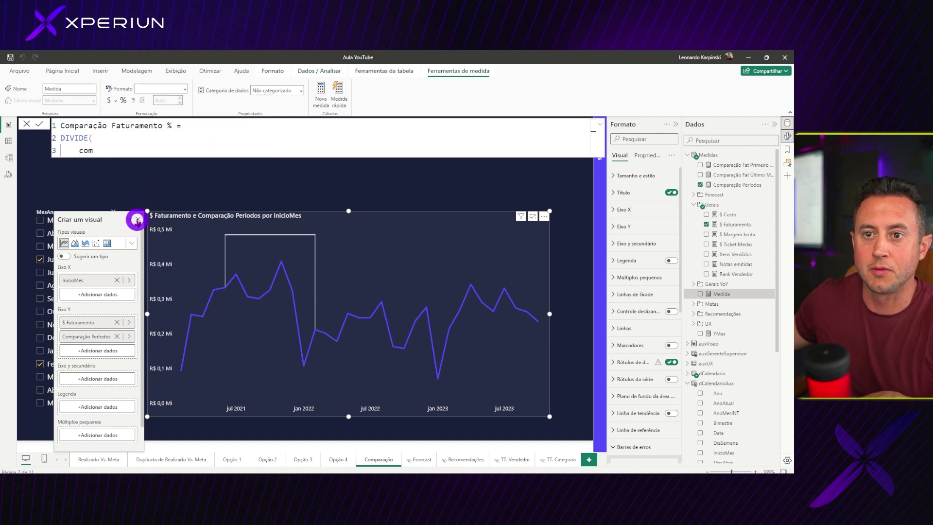
click(139, 220)
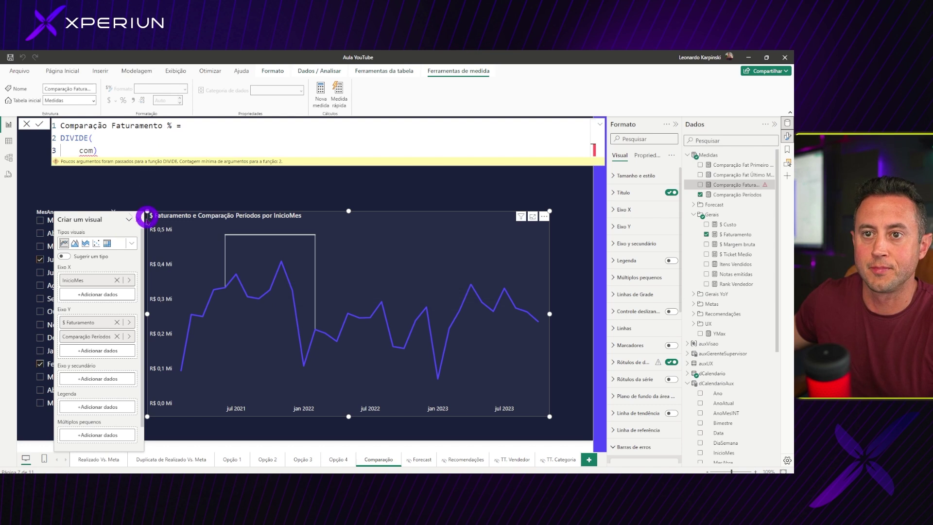
Step: Complete the formula as DIVIDE([Último Mês]-[Primeiro Mês], [Primeiro Mês])
click(179, 151)
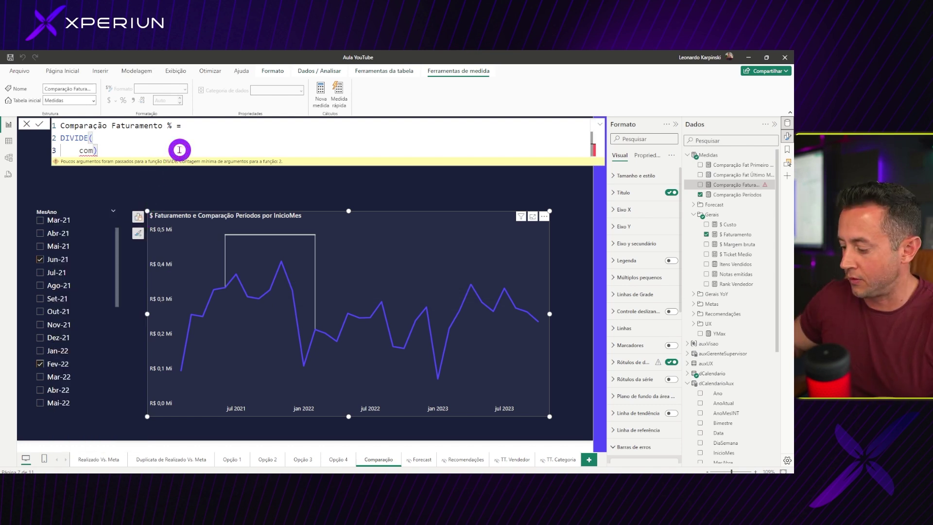
key(BackSpace)
text(p)
key(Down)
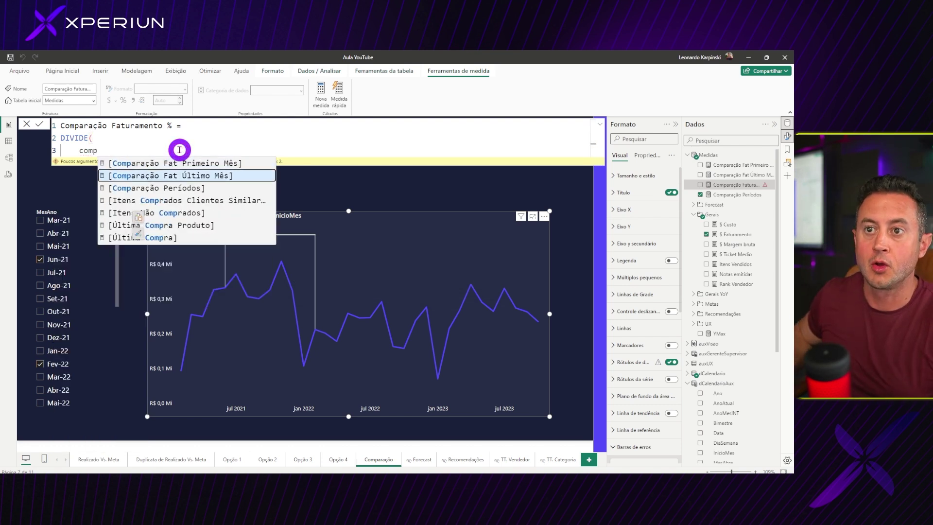
key(Tab)
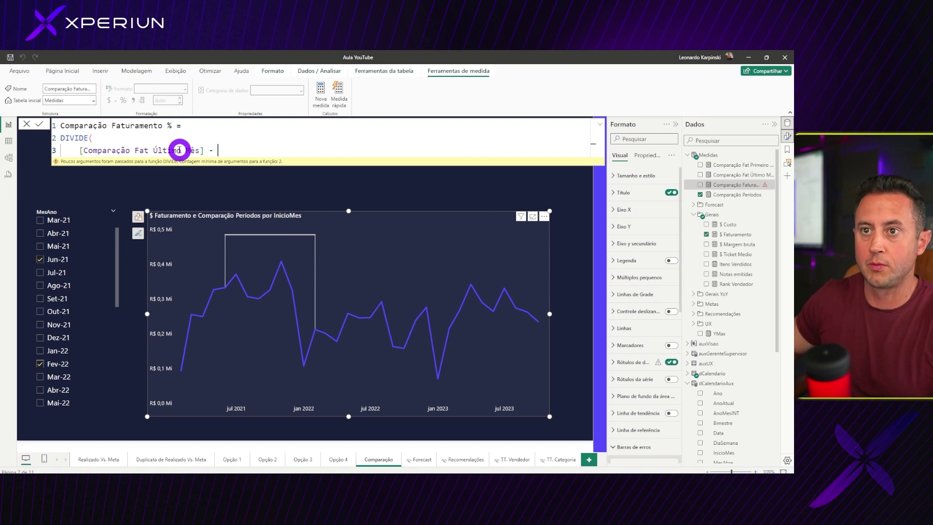
text(compa)
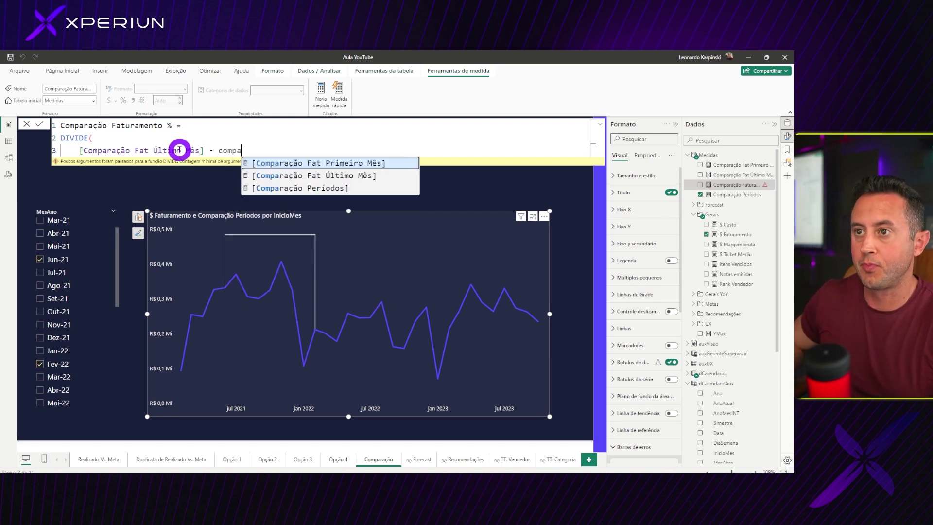
key(Tab)
text(,)
key(shift+Return)
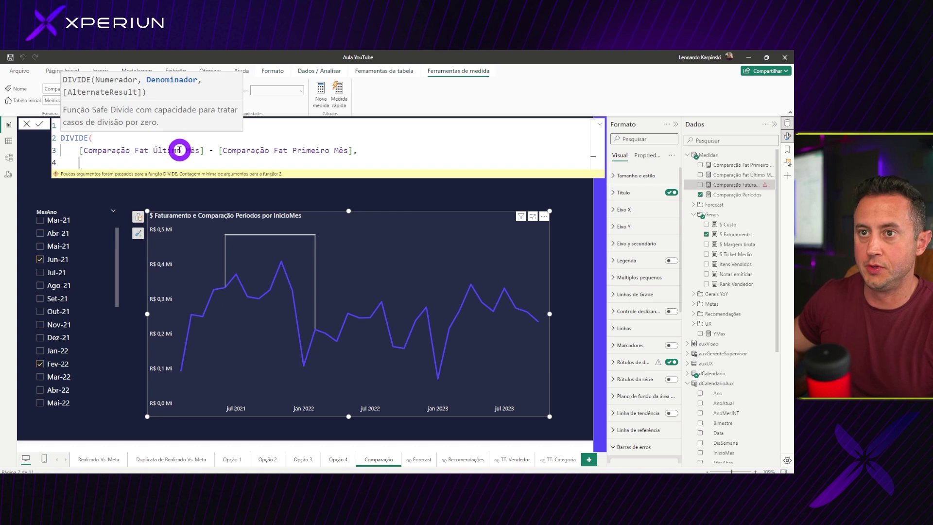
text(prim)
key(Tab)
key(shift+Return)
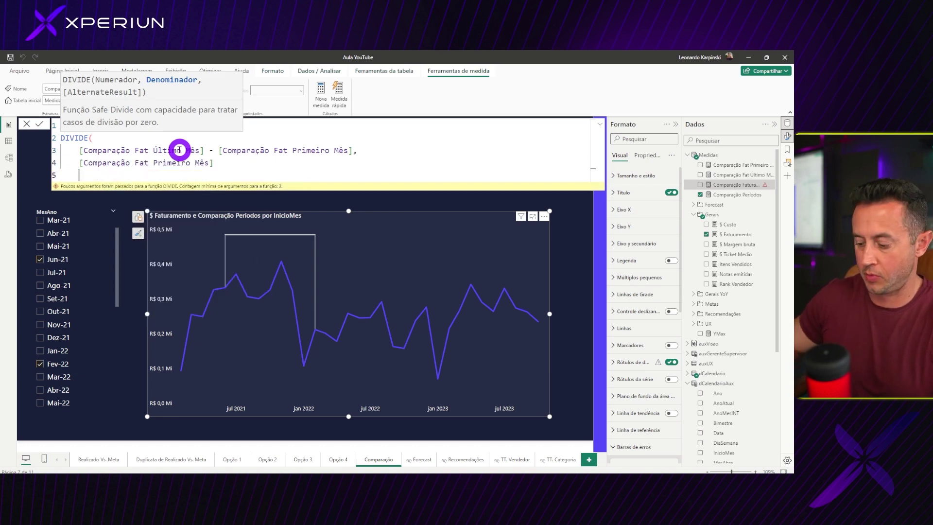
text())
key(Return)
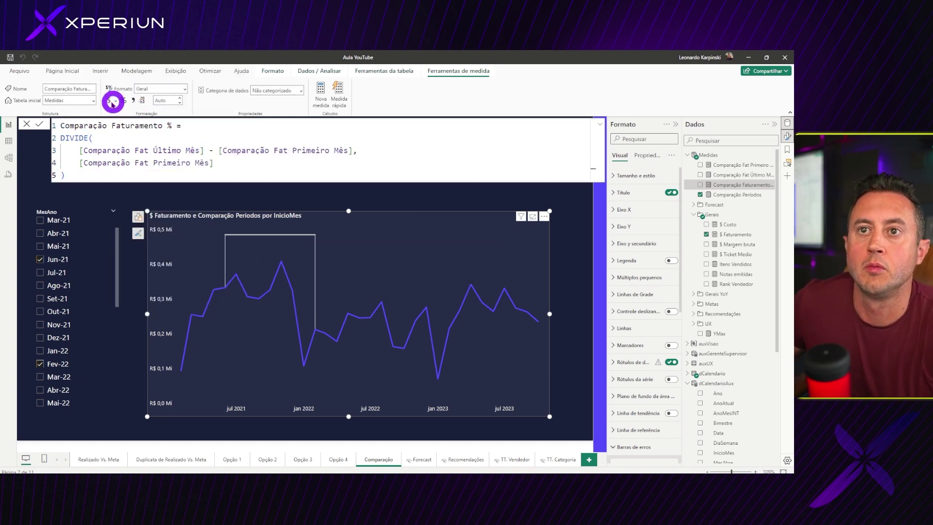
Step: Format the measure as Porcentagem and place it on the page as a card showing -36,28%
click(123, 100)
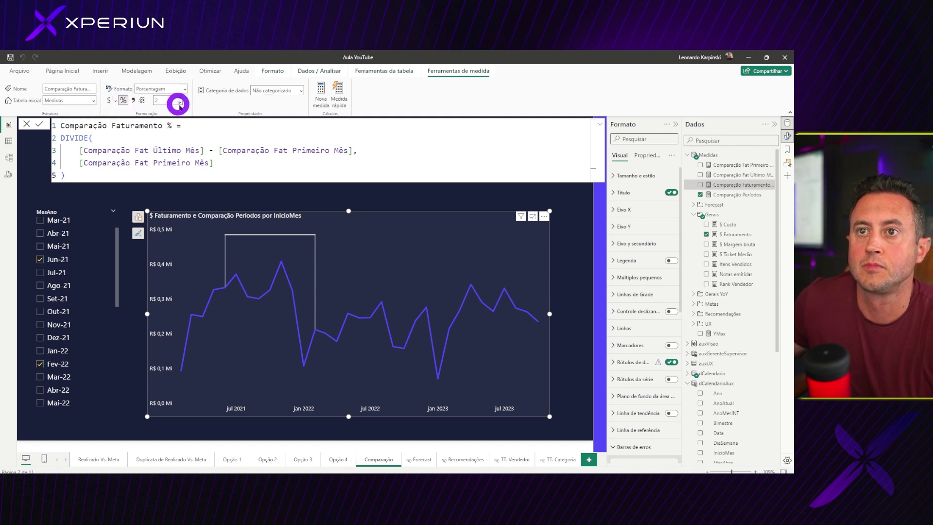
click(404, 134)
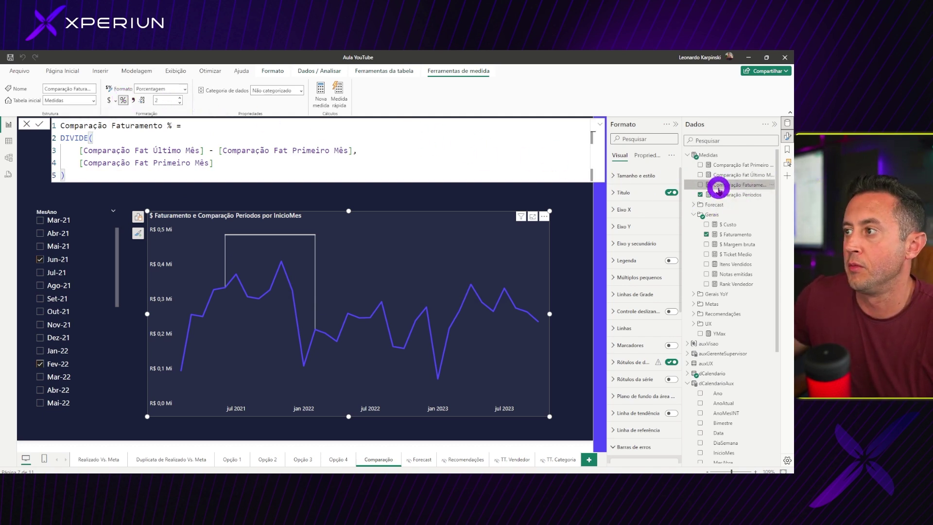
drag(725, 185, 437, 175)
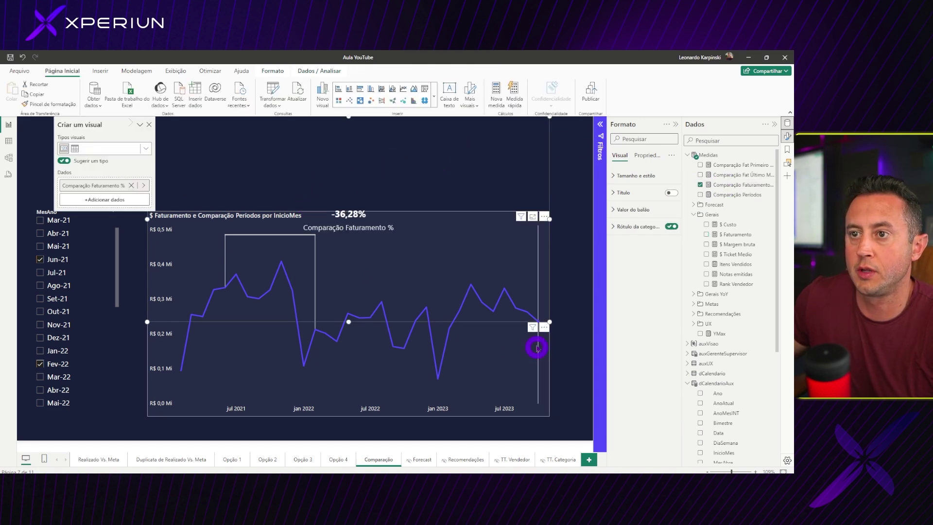
Step: Shrink and delete the -36,28% card, then select the line chart and the Comparação Períodos measure
drag(549, 322, 264, 173)
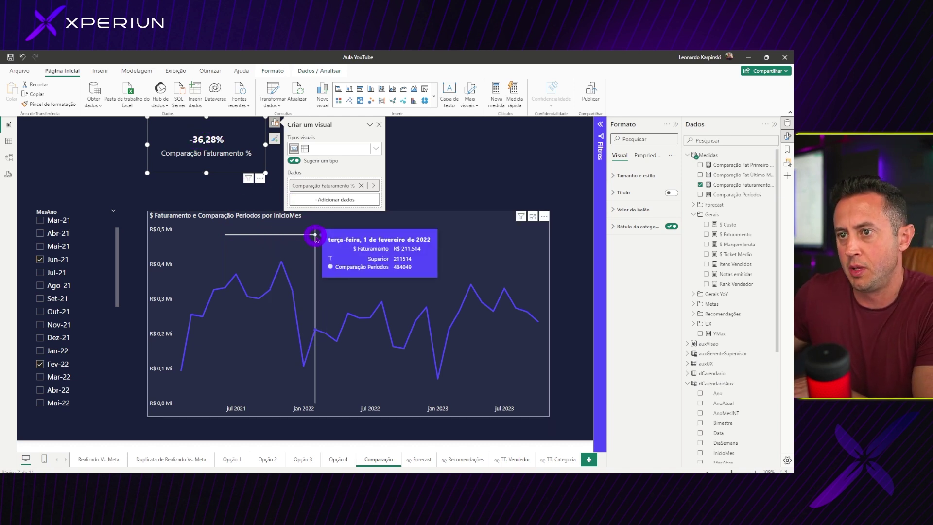
key(Delete)
click(354, 219)
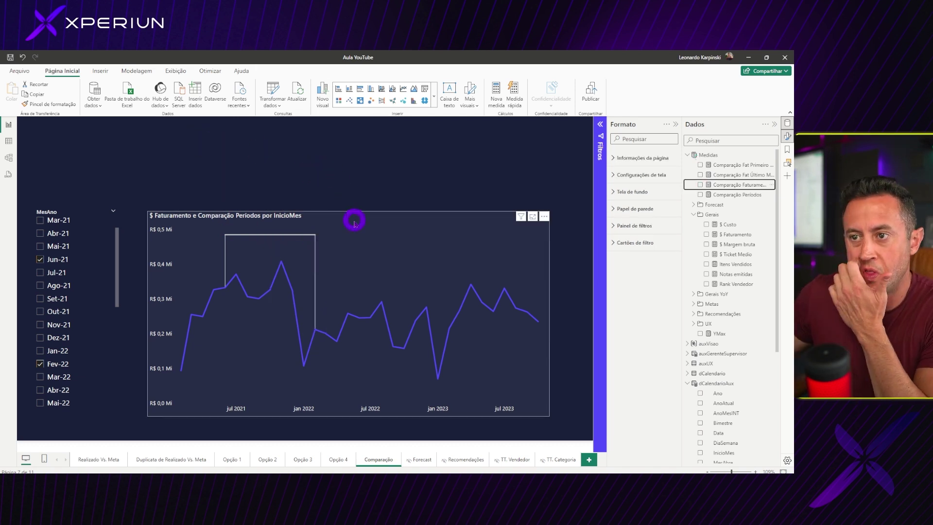
click(700, 194)
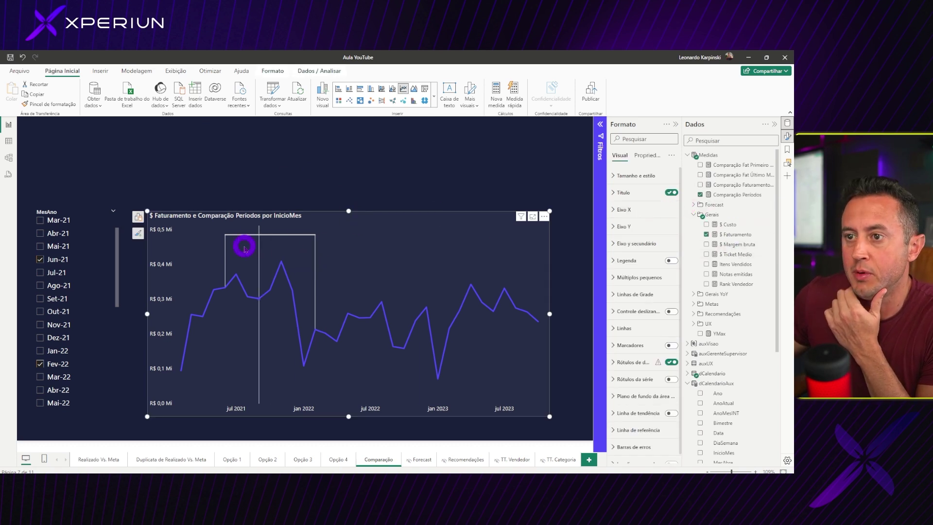
Step: Give Comparação Períodos a Dinâmico format string: """" & [Comparação Faturamento %] & """"
click(737, 194)
ctrl+scroll(308, 175, down, 1)
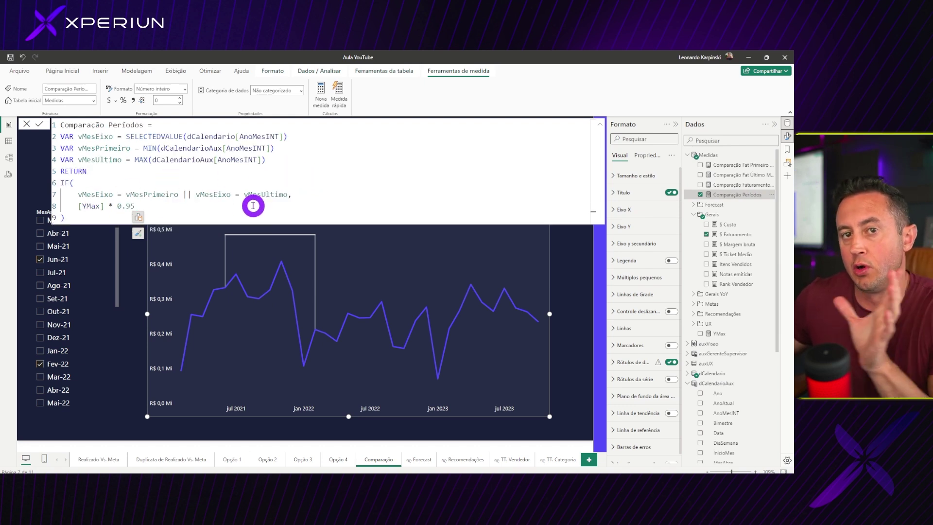
click(184, 89)
click(162, 168)
text(""")
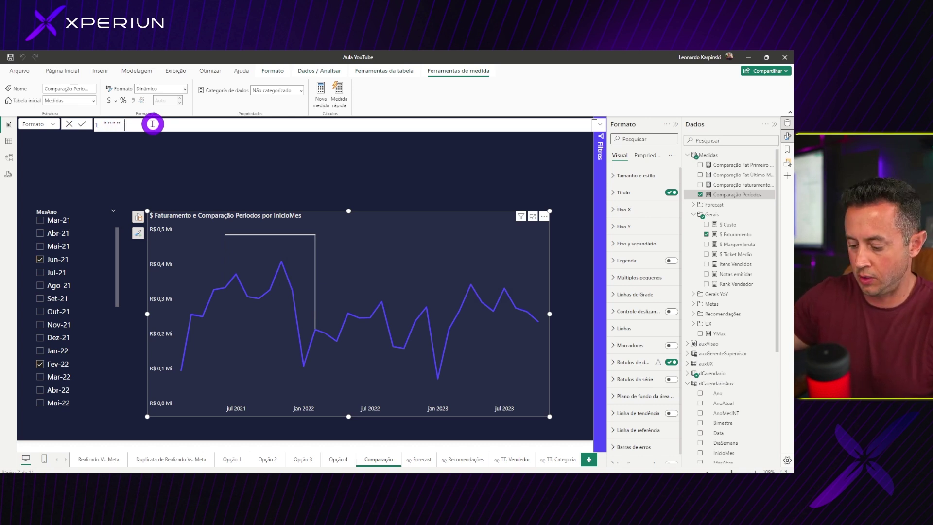
text(& )
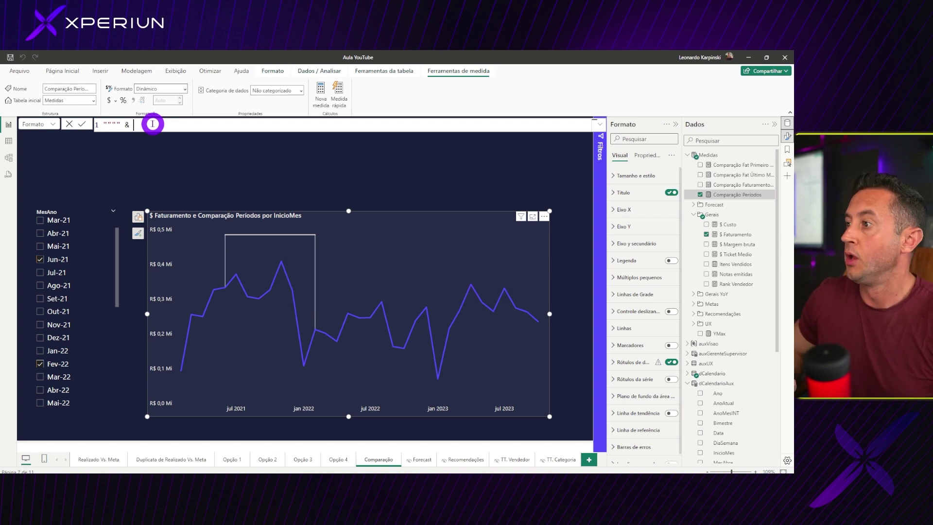
text(com)
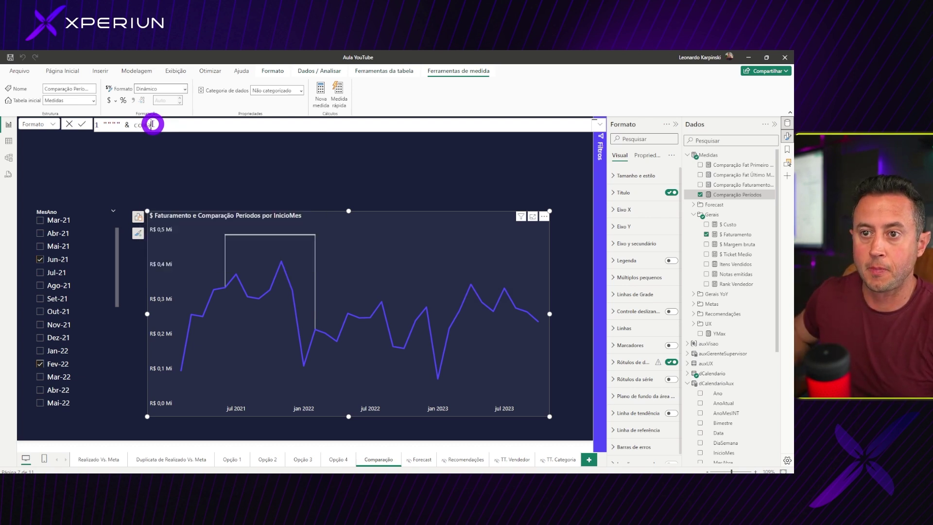
text(p)
key(Down)
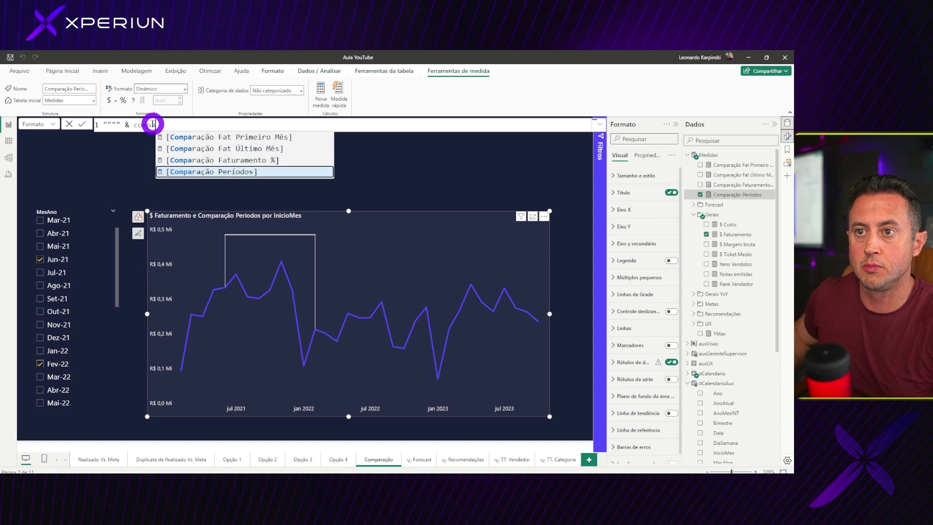
key(Down)
key(Tab)
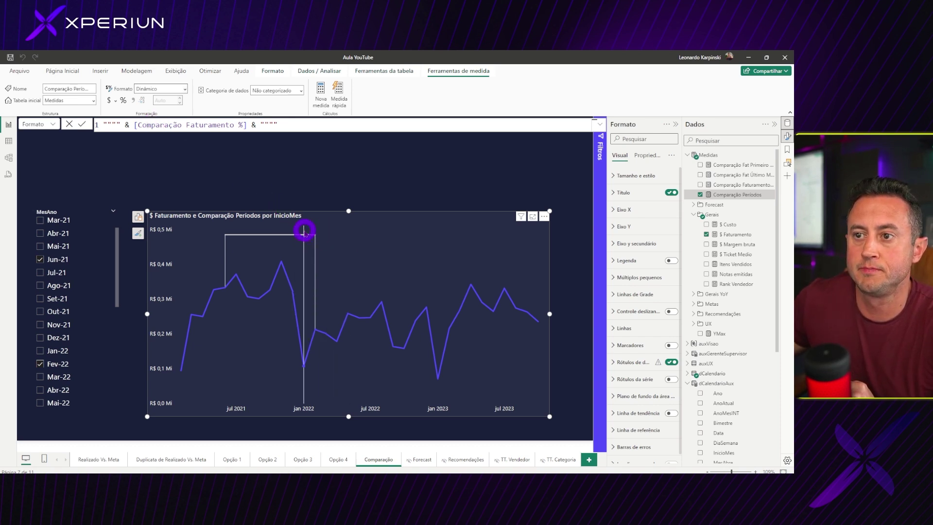
click(635, 367)
scroll(632, 358, down, 2)
Step: Apply data labels only to the Comparação Períodos series and turn on Valor
click(644, 314)
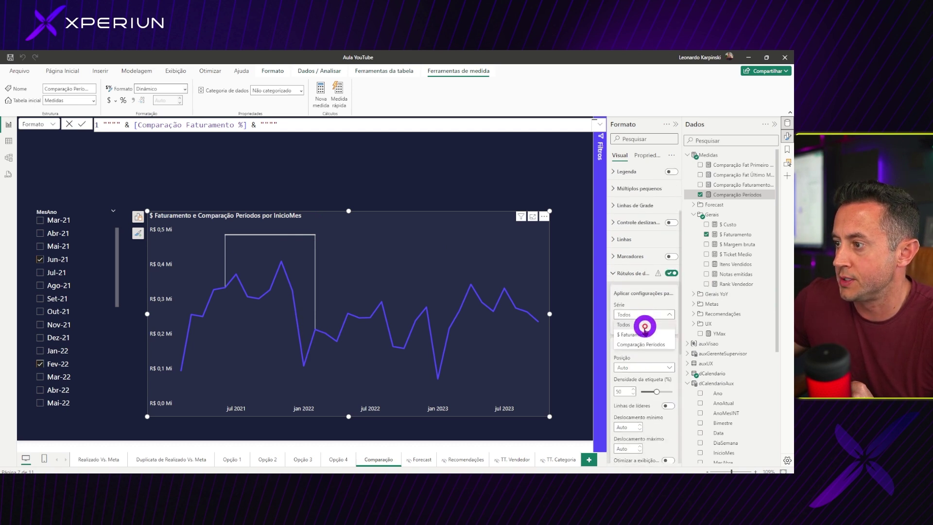
click(642, 344)
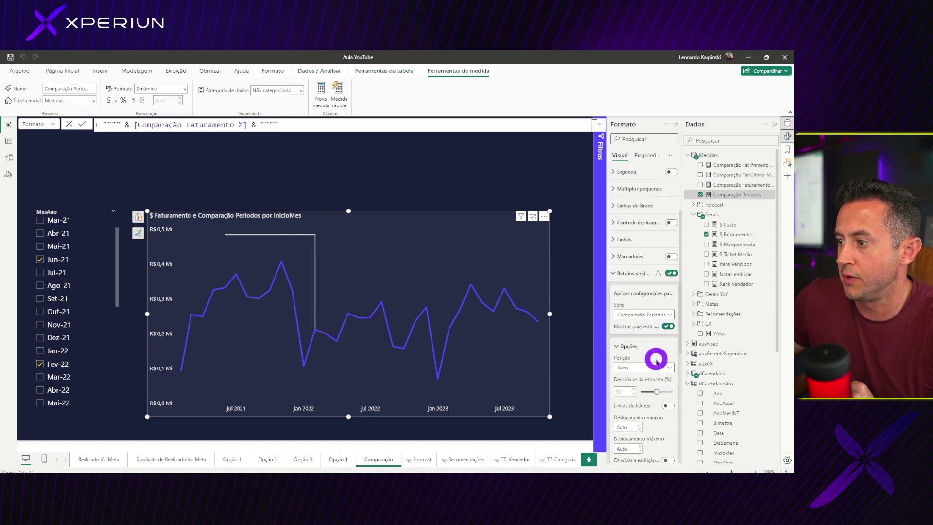
scroll(656, 362, down, 3)
scroll(659, 357, down, 2)
click(669, 367)
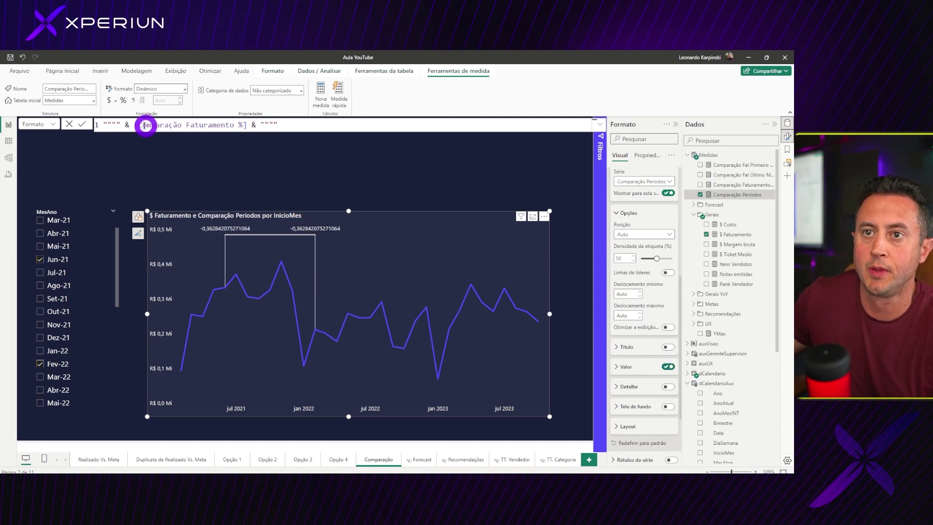
Step: Wrap the label expression in FORMAT(..., "0%; -0%") so the labels read -36%
click(133, 126)
text(FORMAT()
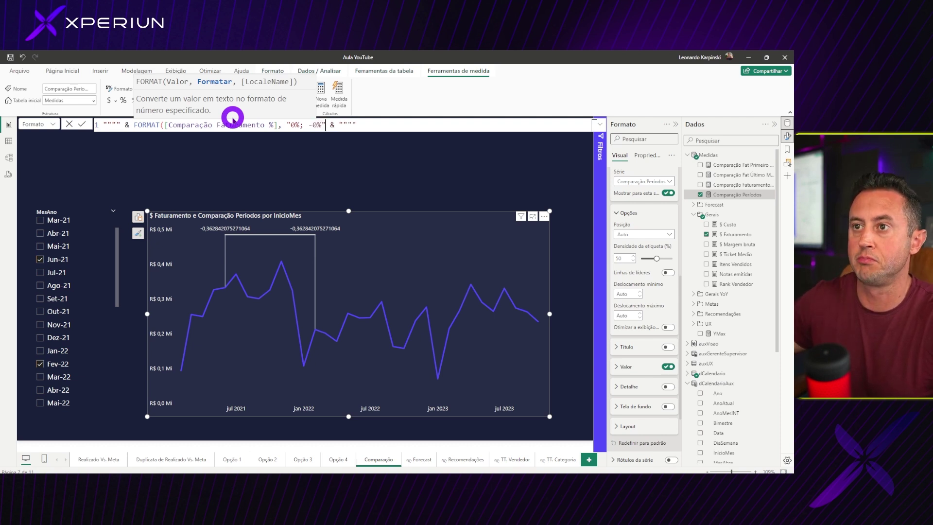
text())
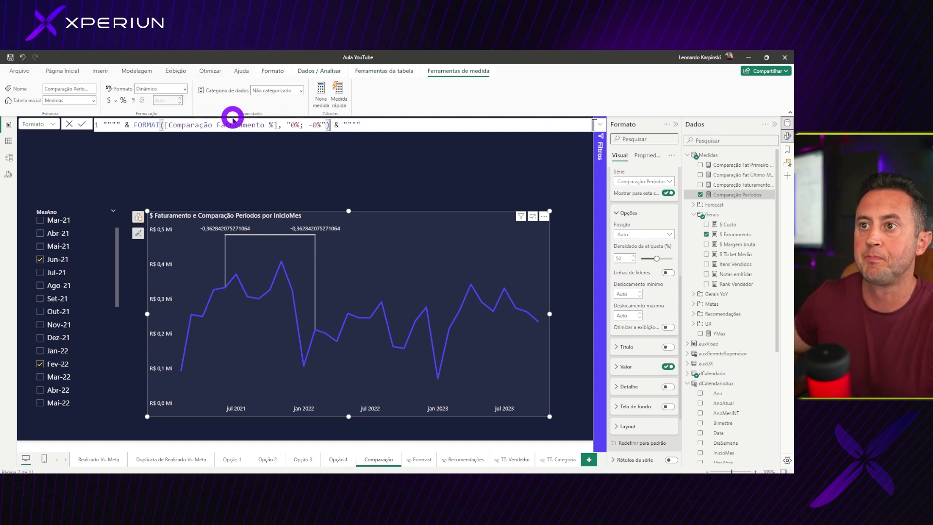
key(Return)
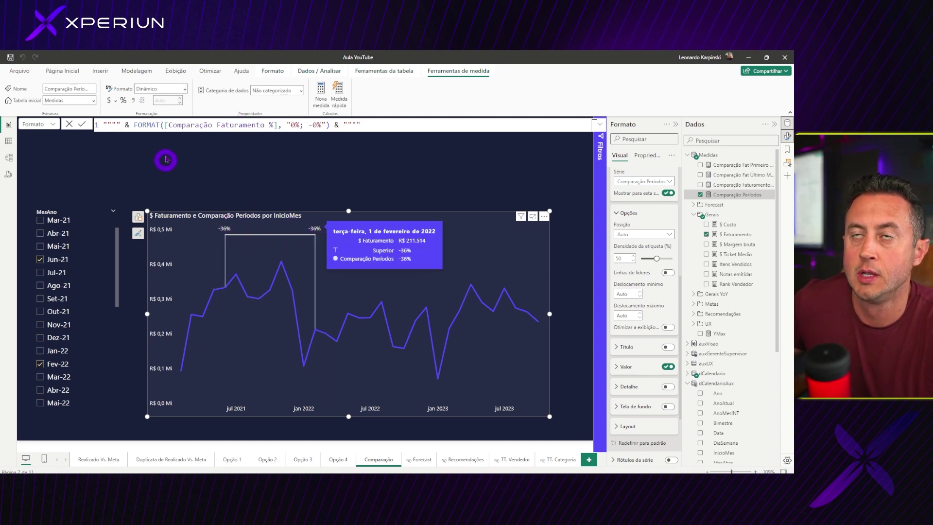
Step: Begin wrapping the label expression in IF(SELECTEDVALUE(dCalendario[AnoMesINT]) ...)
click(284, 127)
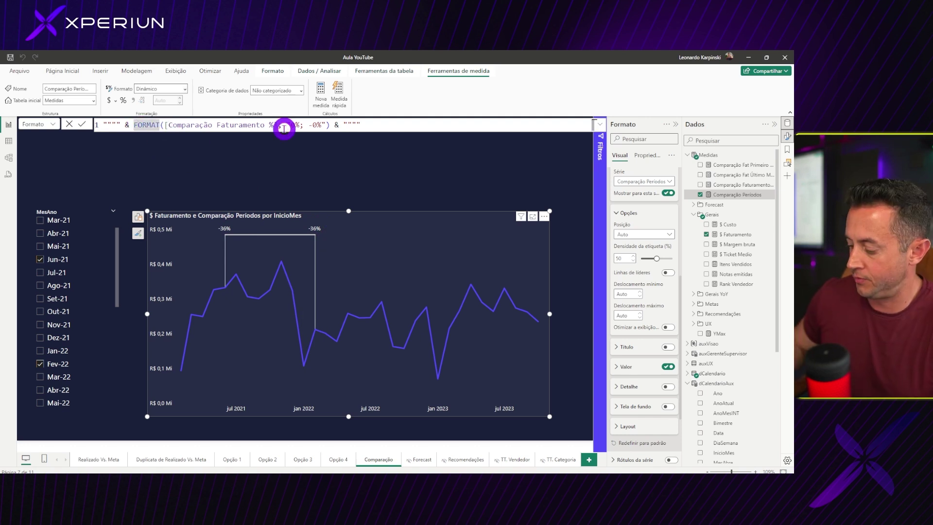
key(shift+Return)
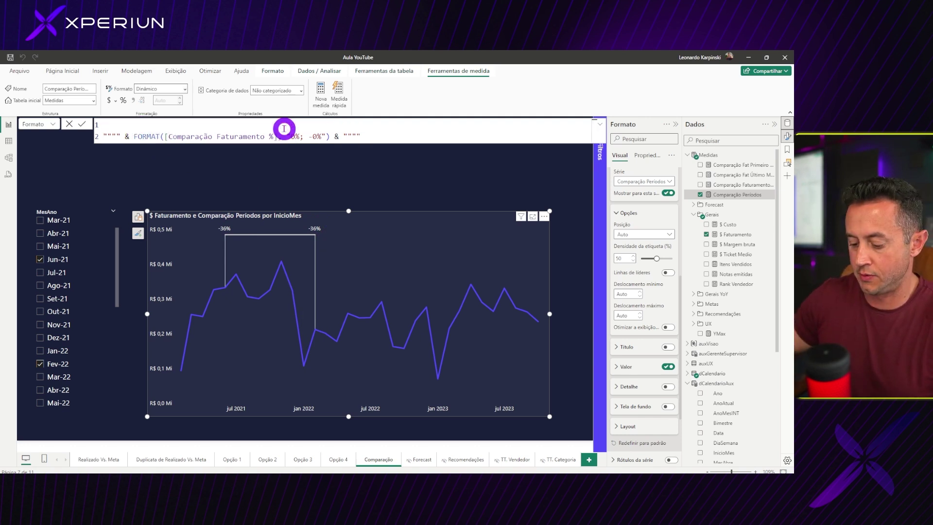
text(IF()
key(shift+Return)
text(S)
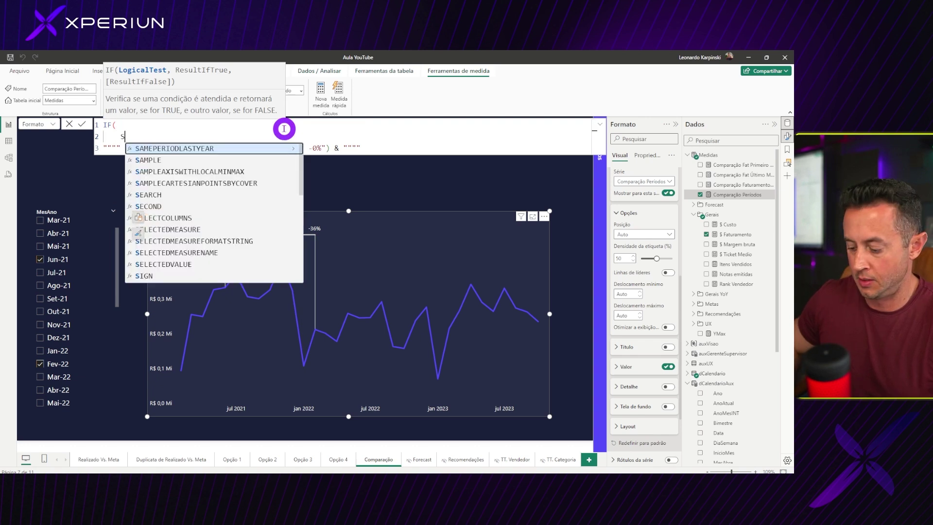
text(EL)
key(Down)
key(Down)
key(Down)
key(Down)
key(Tab)
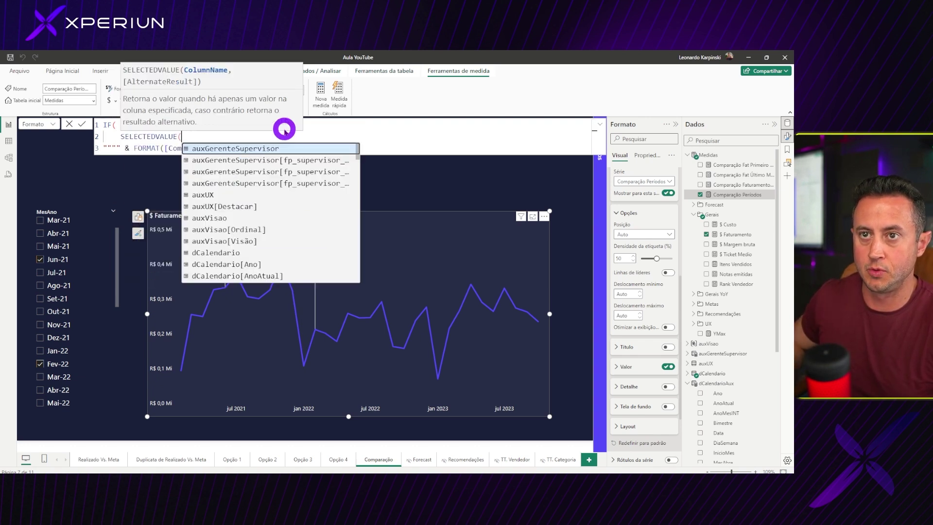
text(anomes)
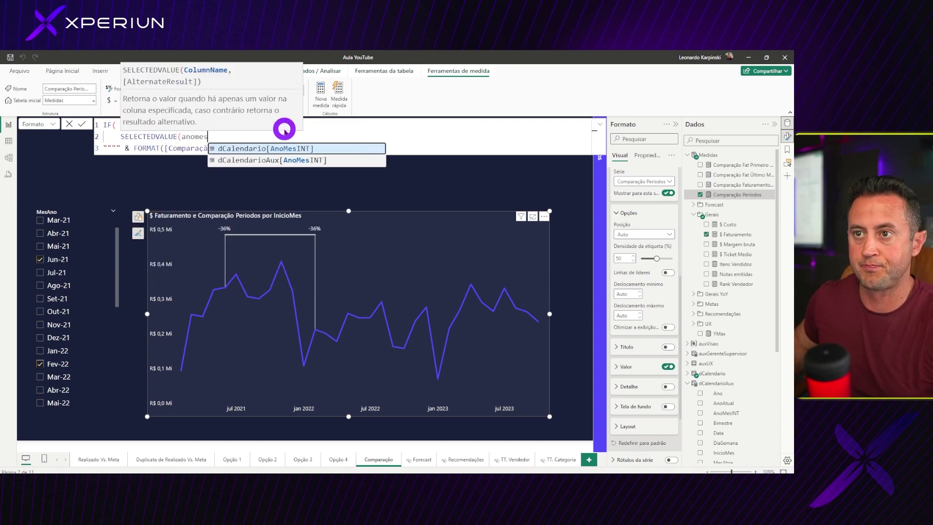
key(Tab)
Step: Complete the condition = MAX(dCalendarioAux[AnoMesINT]) and close the IF around the formatted value
text() = )
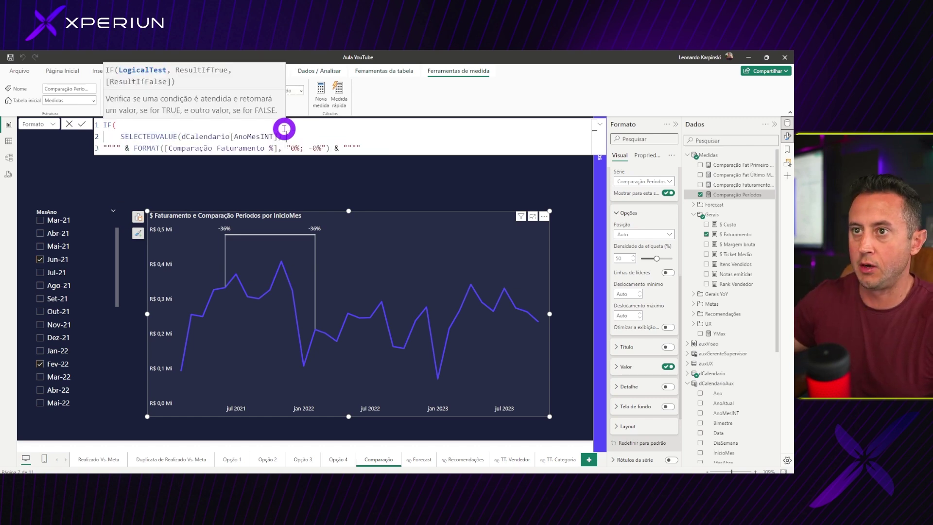
text(MAX()
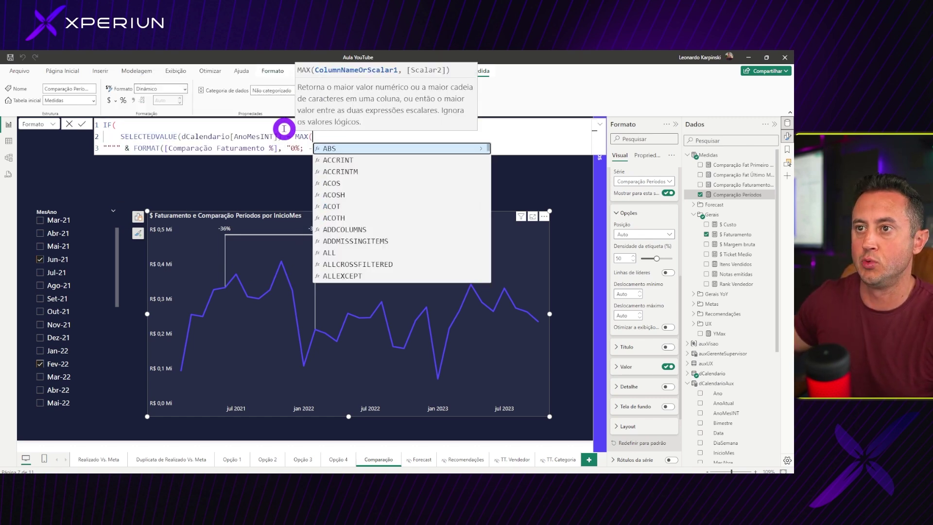
text(anomes)
key(Down)
key(Tab)
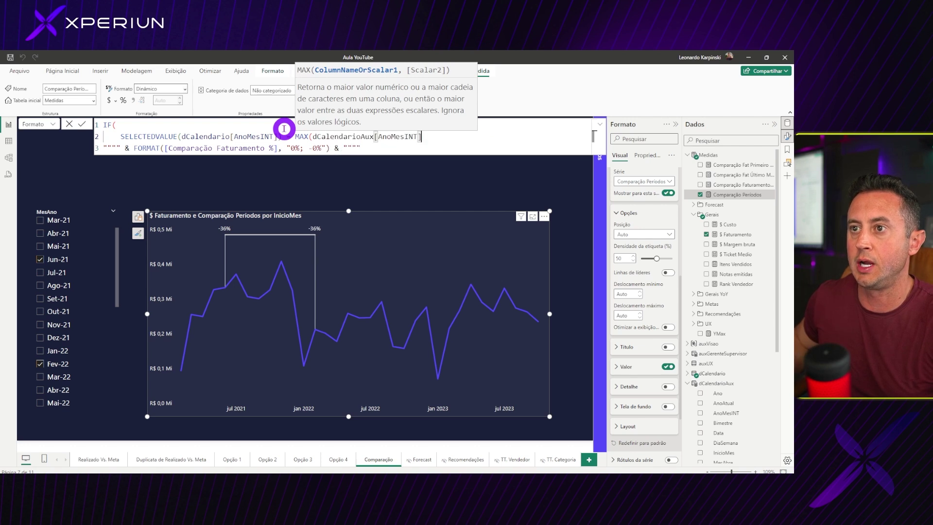
text(),)
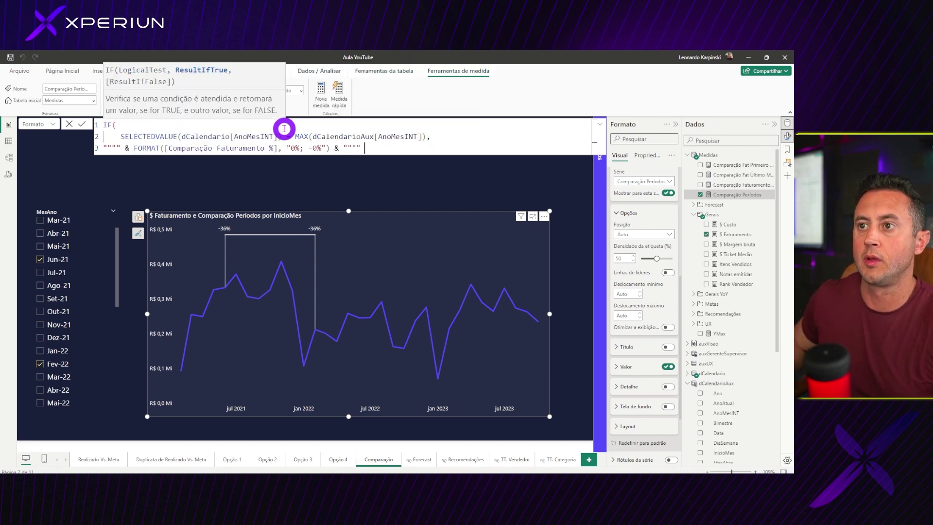
key(Tab)
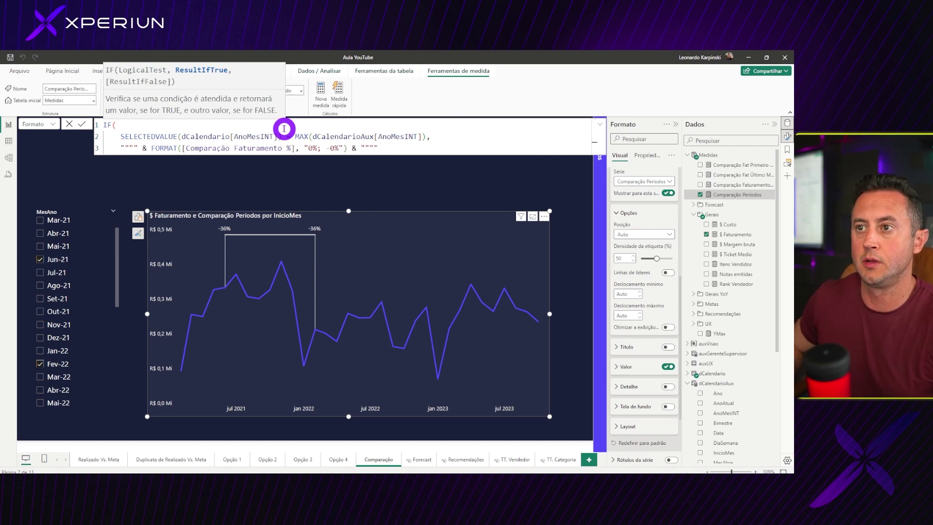
key(shift+Return)
text())
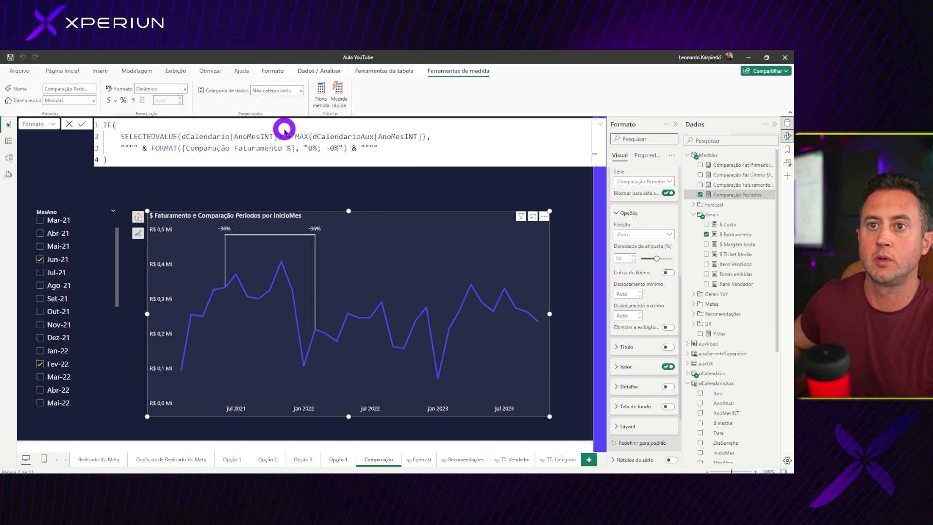
key(Return)
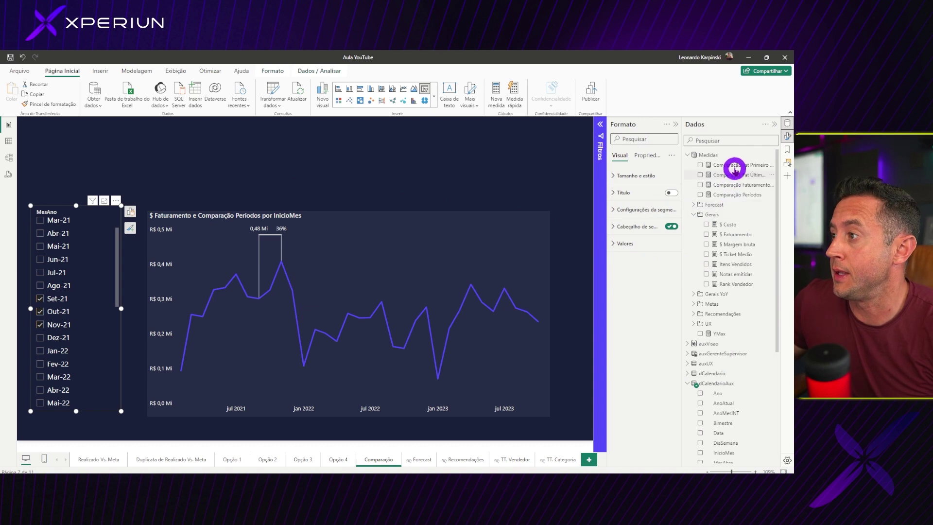
Step: Select Comparação Períodos and show its format-string expression in the formula bar
click(728, 197)
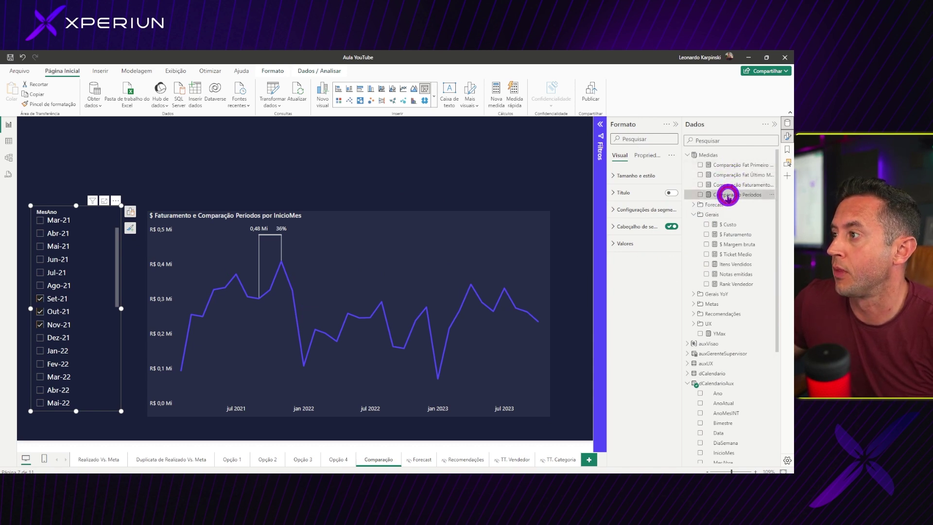
click(45, 124)
click(35, 146)
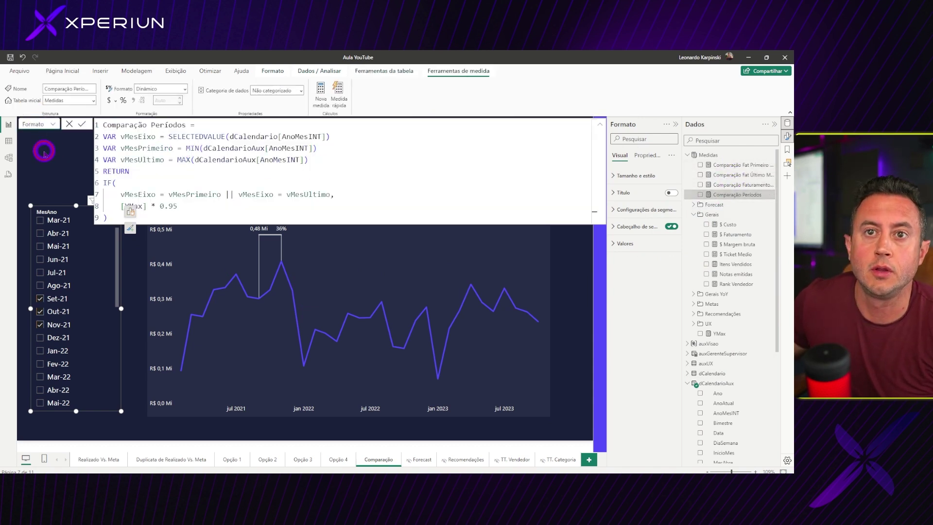
Step: Strip the quote concatenations from around the IF block and add a line for a BLANK() fallback
drag(123, 145, 143, 145)
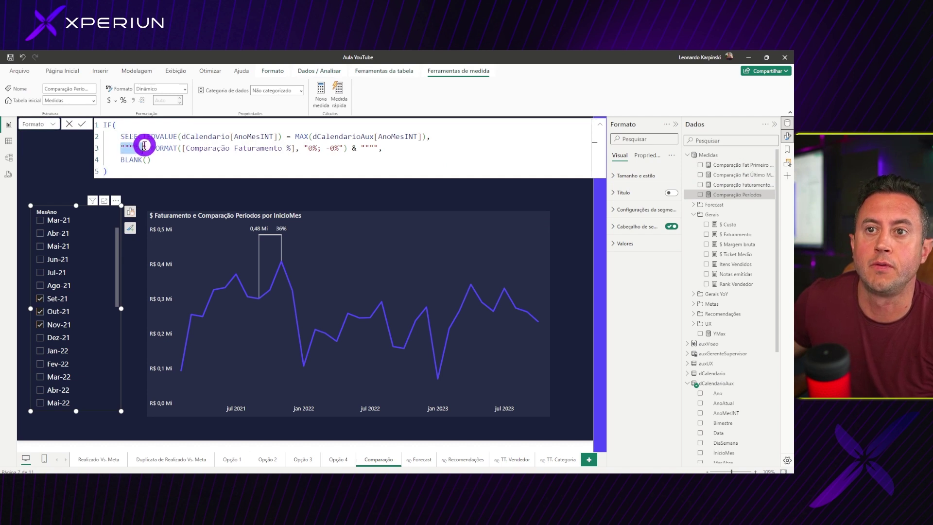
key(BackSpace)
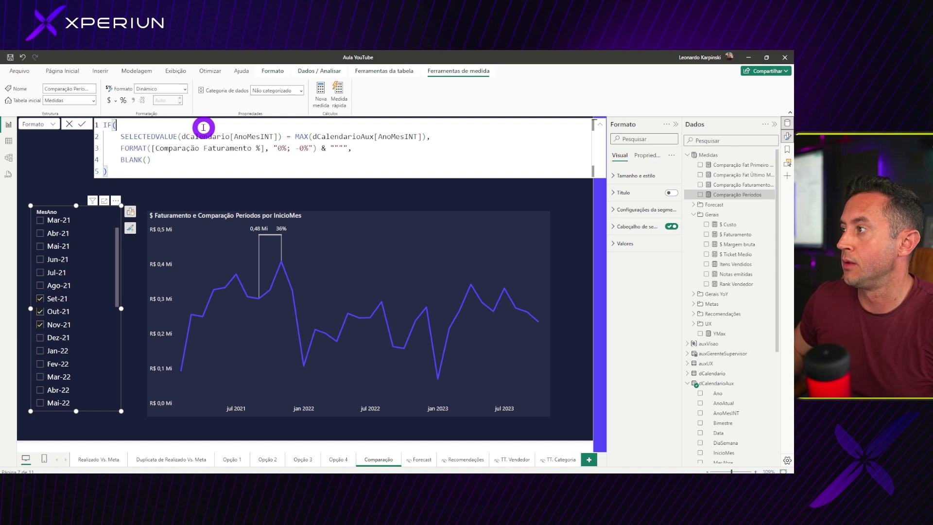
text("""" &)
key(shift+Return)
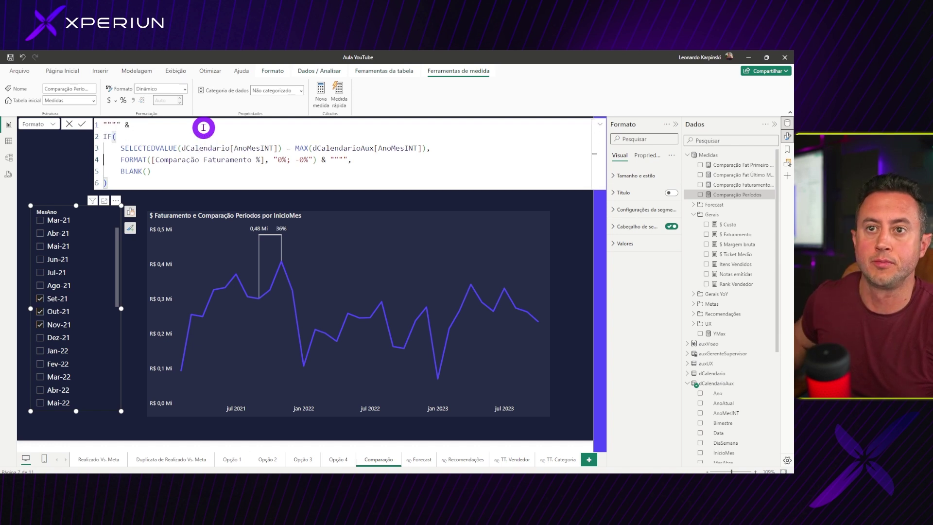
drag(348, 159, 321, 159)
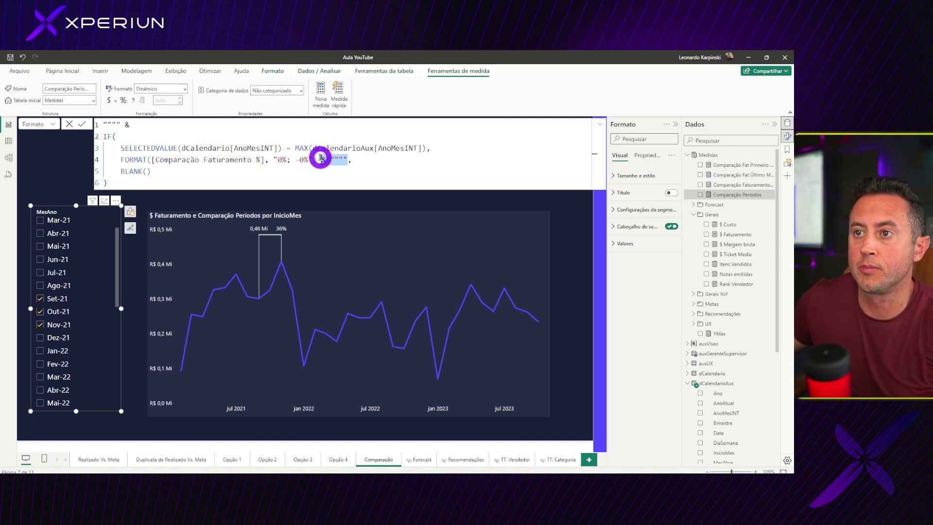
key(Delete)
click(281, 182)
key(shift+Return)
text(& """")
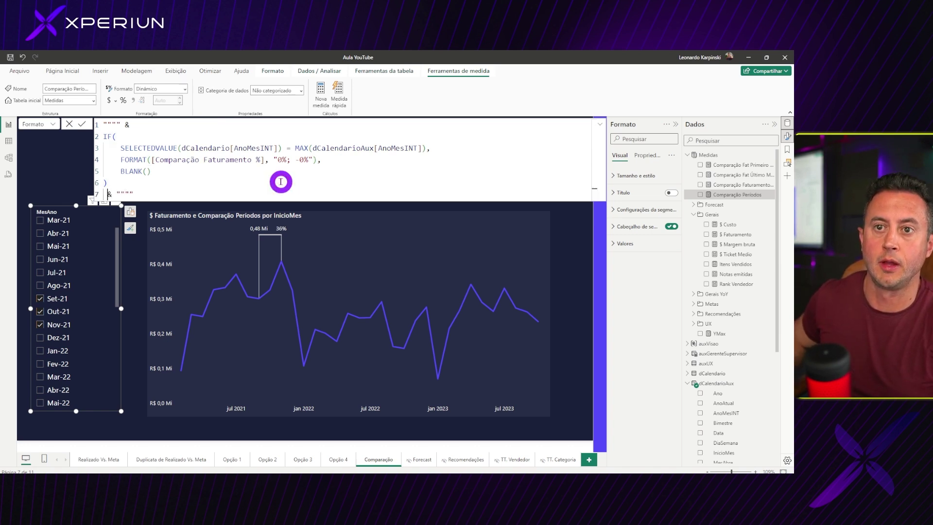
click(292, 238)
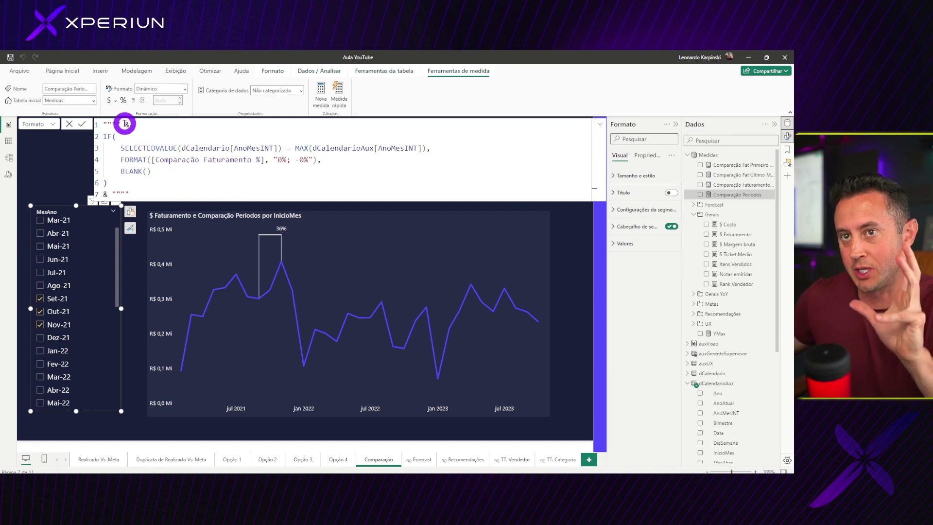
drag(125, 182, 98, 131)
key(ctrl+c)
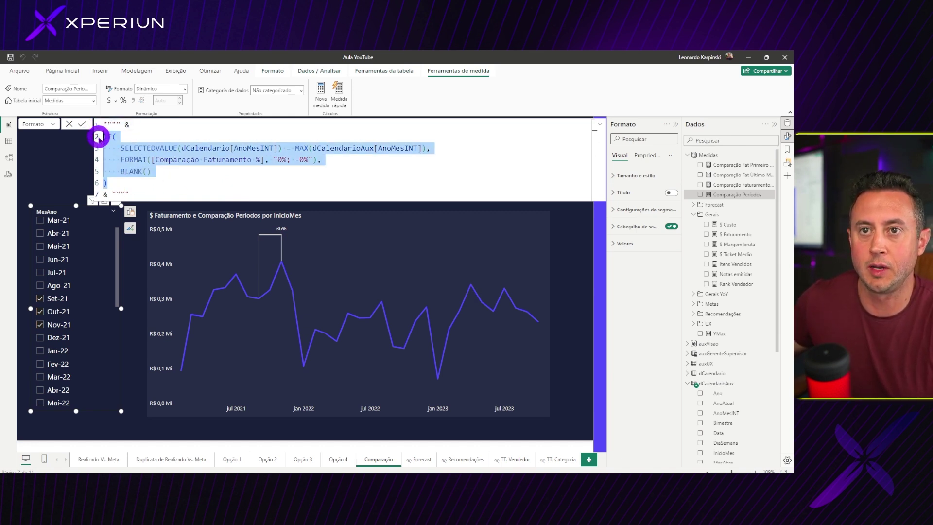
Step: Move the IF block into a VAR vResult variable and add a RETURN line
key(Delete)
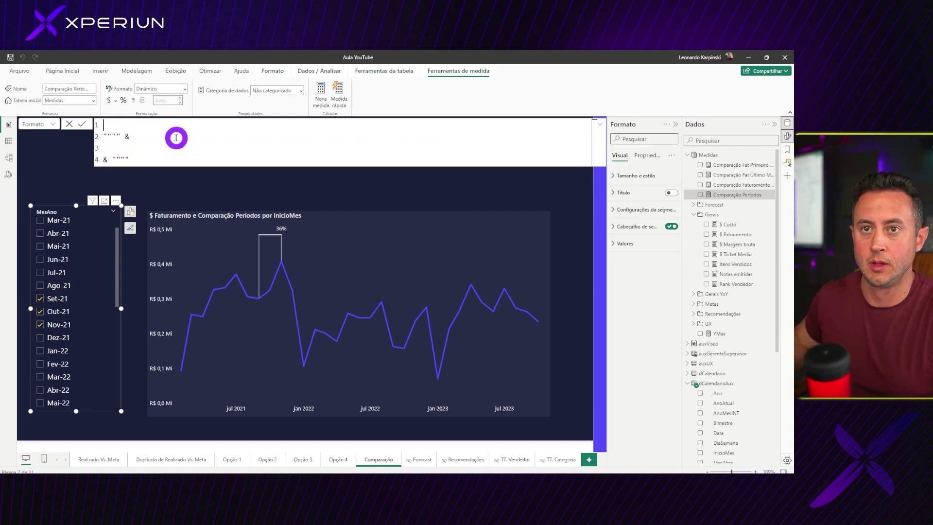
text(VAR vResult =)
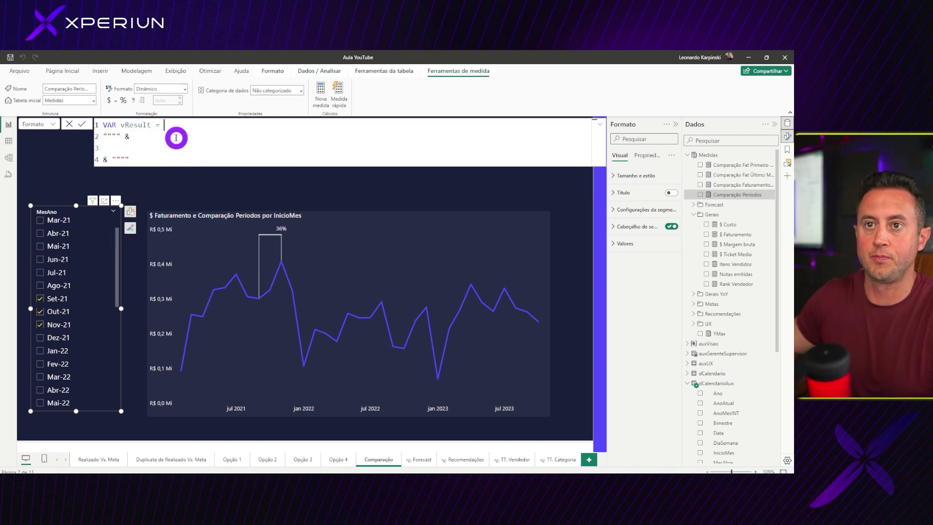
key(ctrl+v)
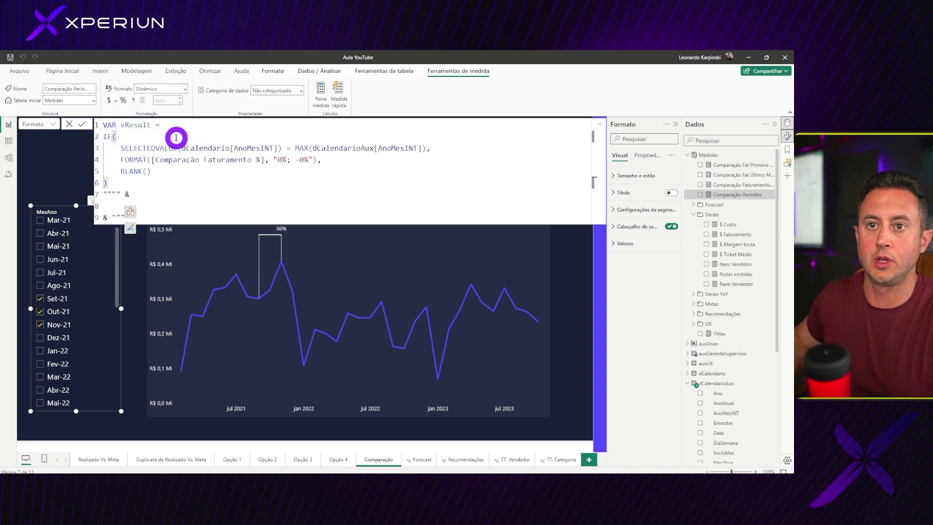
key(Return)
text(RETURN)
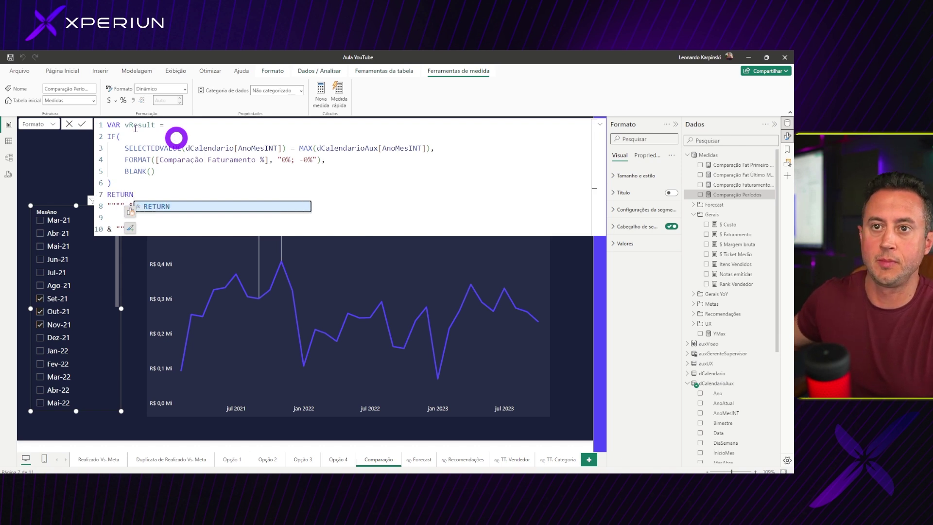
Step: Return vResult in the expression and commit the format string
double_click(140, 125)
key(ctrl+c)
click(172, 216)
key(ctrl+v)
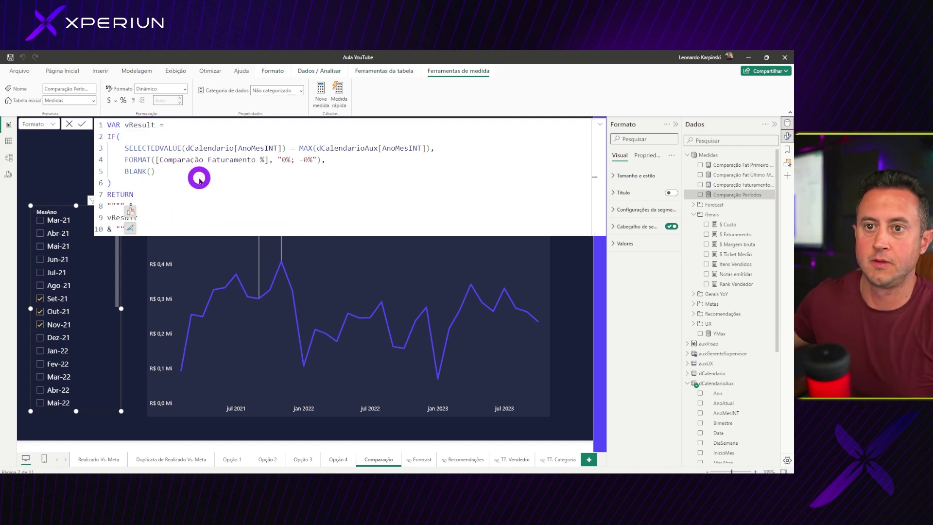
key(Return)
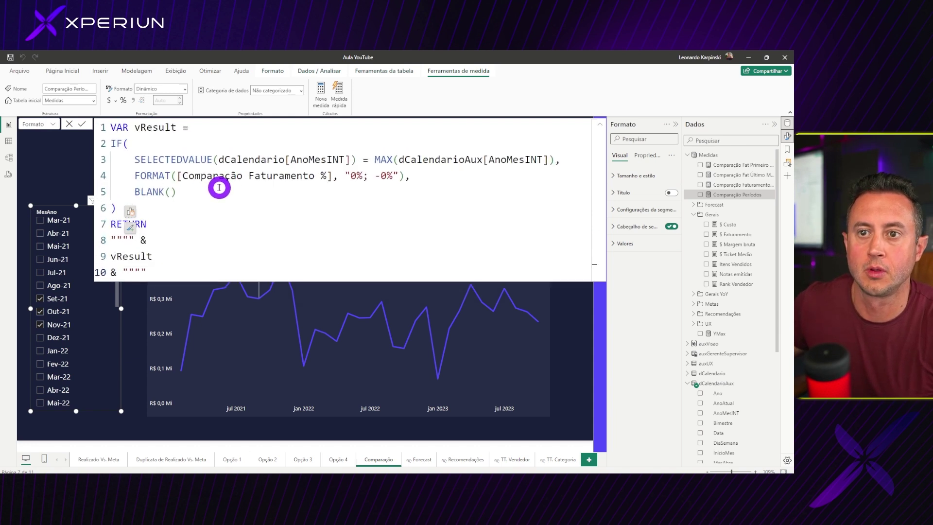
scroll(214, 167, down, 3)
scroll(213, 162, up, 2)
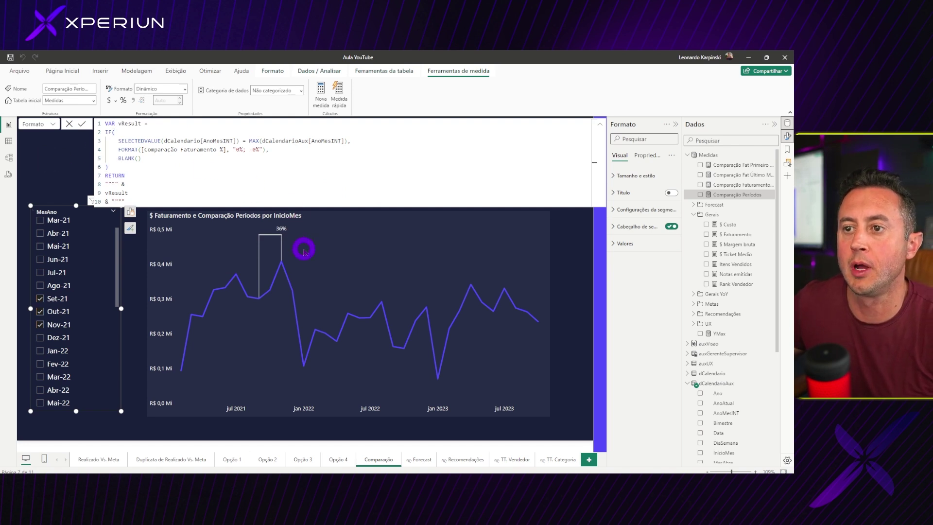
click(193, 175)
key(Escape)
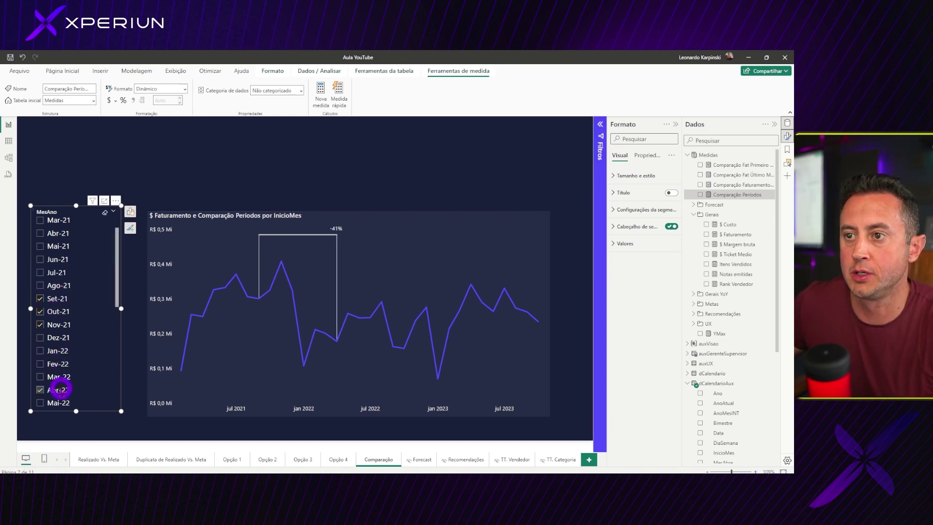
Step: Tick Abr-22 in the MesAno slicer so the bracket reads -41%, and expand the chart's data labels
click(671, 227)
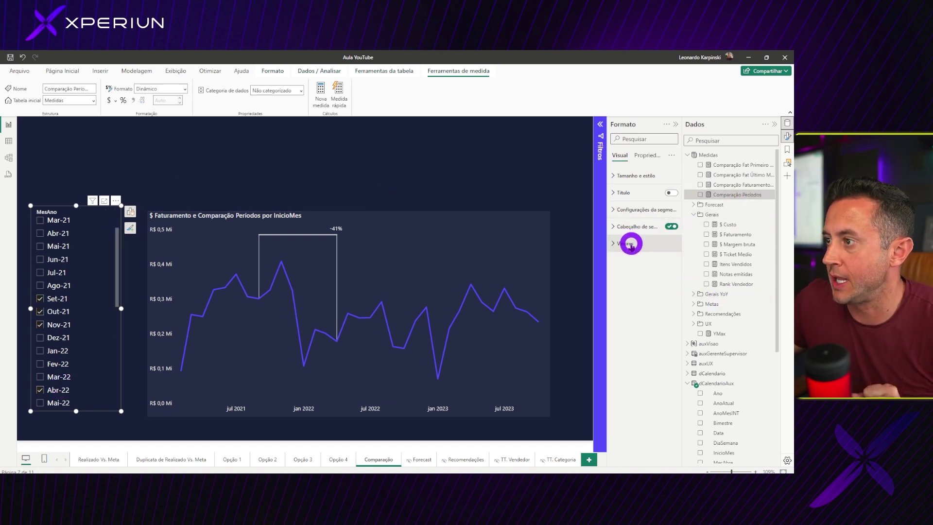
click(395, 229)
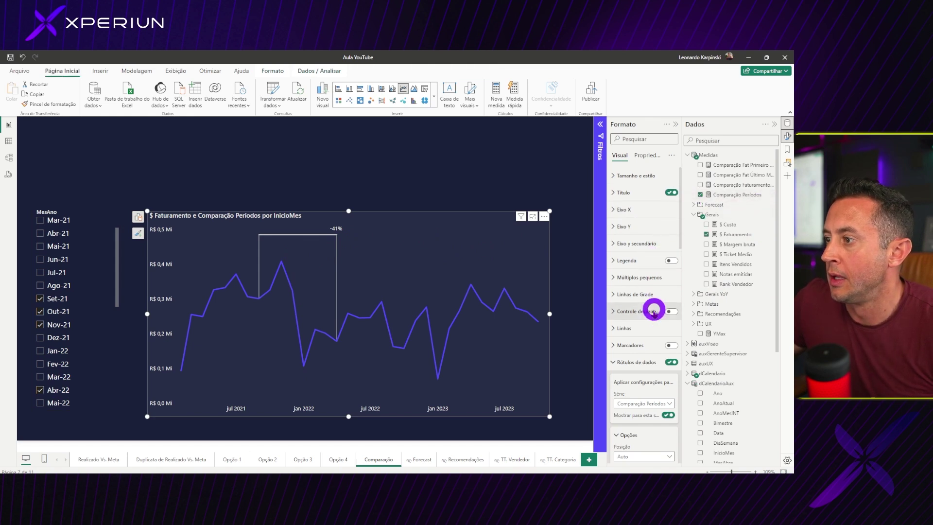
click(637, 364)
scroll(642, 360, down, 3)
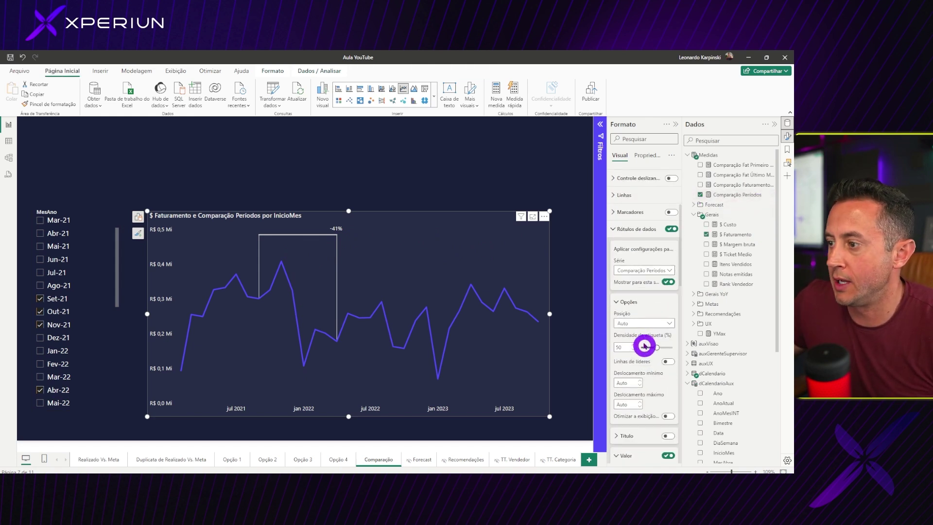
scroll(639, 273, down, 2)
scroll(642, 273, down, 1)
scroll(644, 273, down, 3)
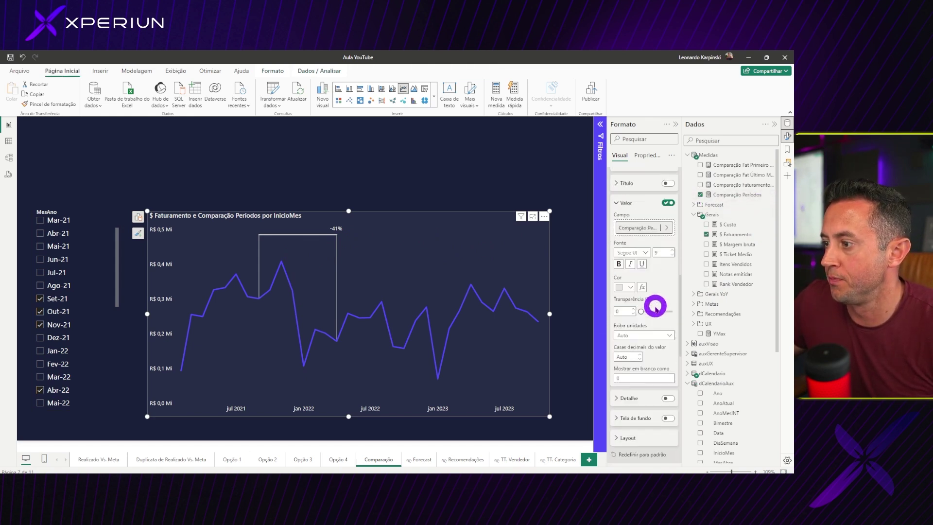
scroll(650, 271, down, 1)
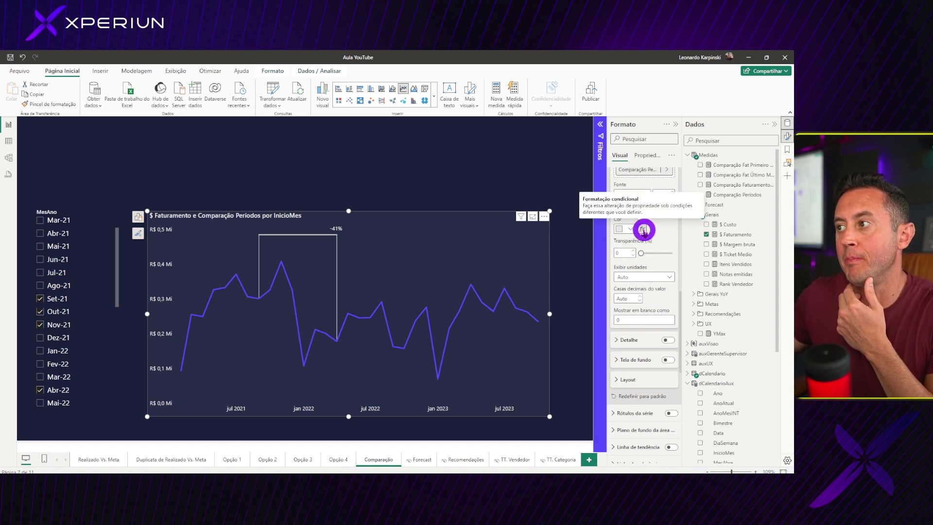
Step: Set the label colour to Regras based on the Comparação Faturamento % measure
click(642, 229)
click(298, 173)
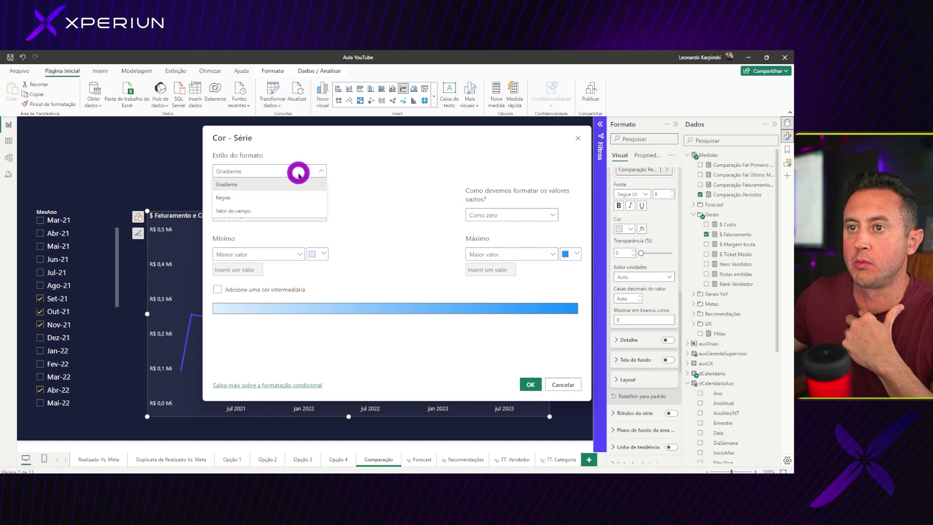
click(249, 197)
click(253, 206)
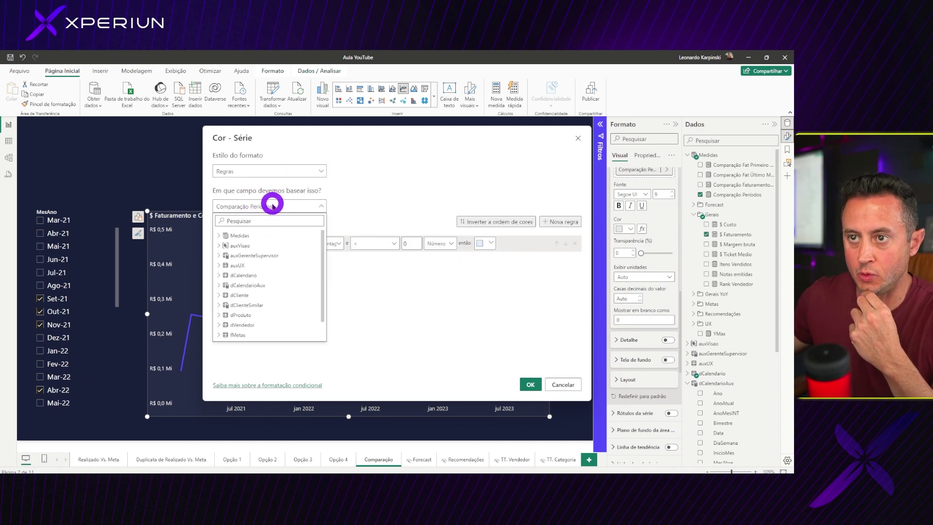
click(219, 235)
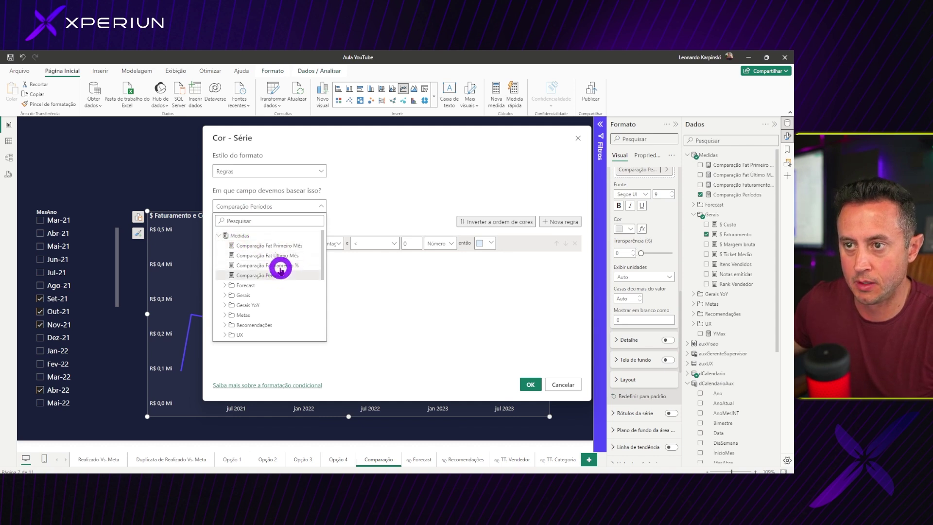
click(275, 266)
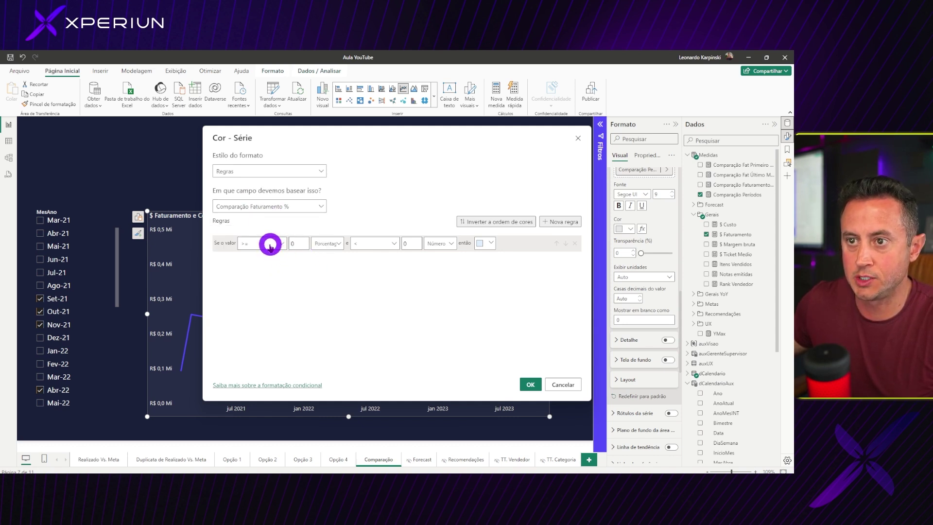
Step: Add a second rule, colour the two rules pink and teal, and evaluate both as Número
click(560, 222)
click(484, 259)
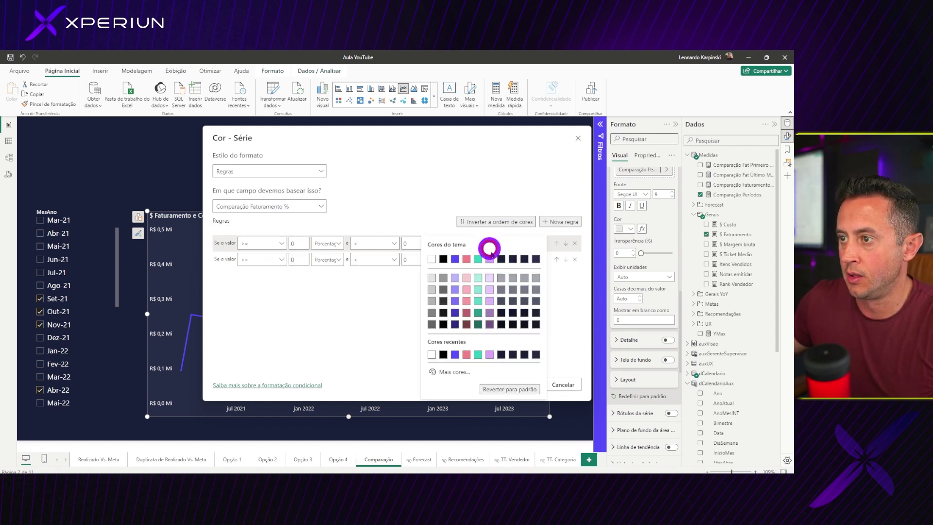
click(466, 261)
click(481, 260)
click(478, 259)
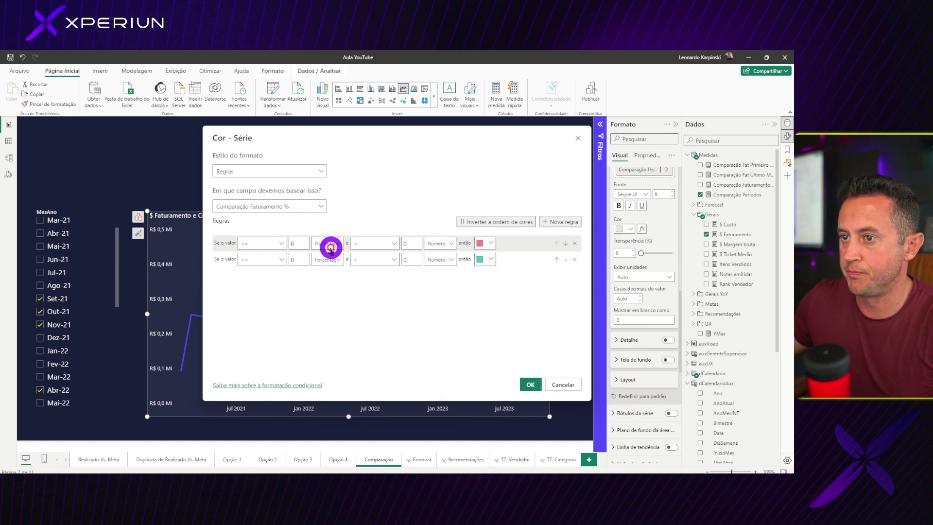
click(331, 248)
click(327, 270)
click(327, 259)
click(327, 286)
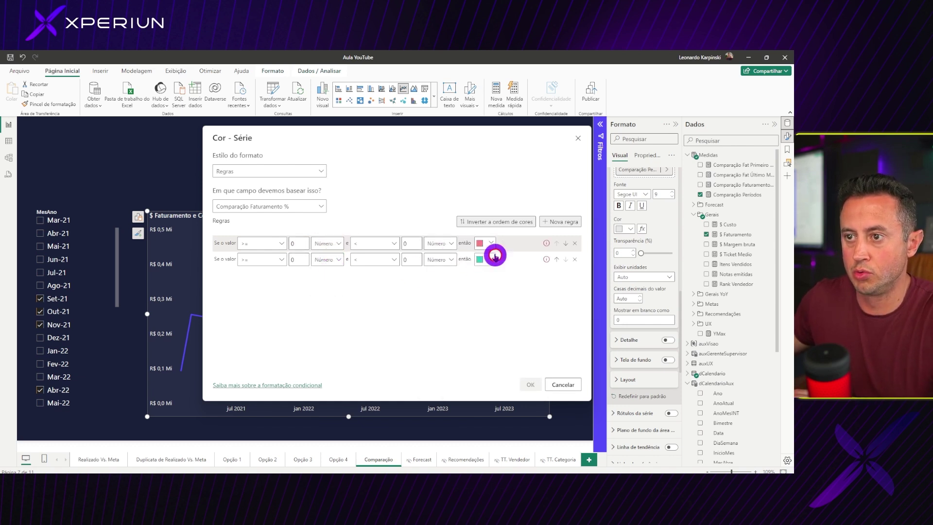
Step: Set rule ranges Min to <0 and 0 to Máx, then apply the colour rules
click(292, 245)
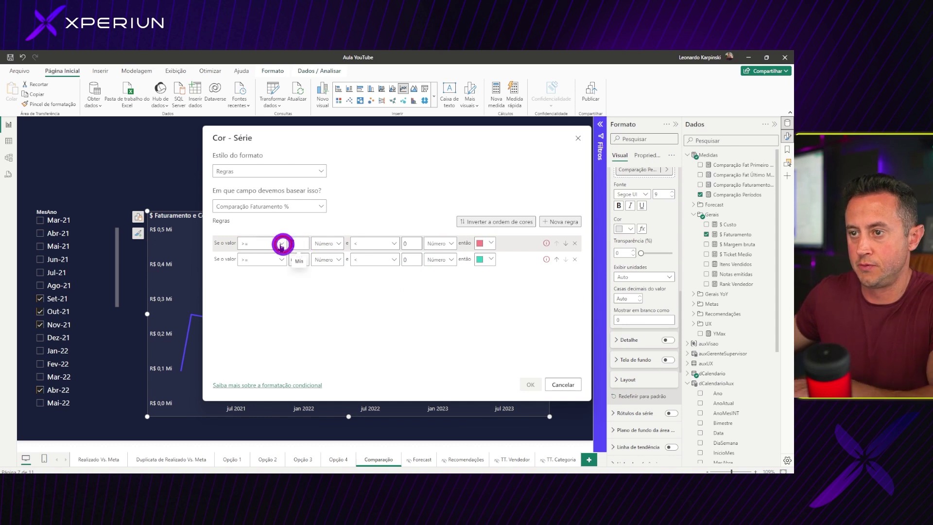
click(301, 260)
text(0)
click(366, 264)
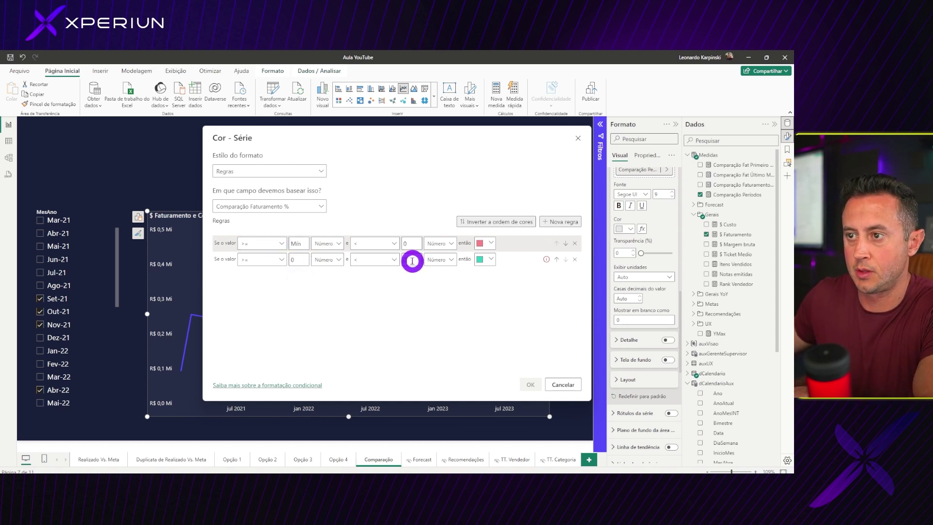
click(418, 282)
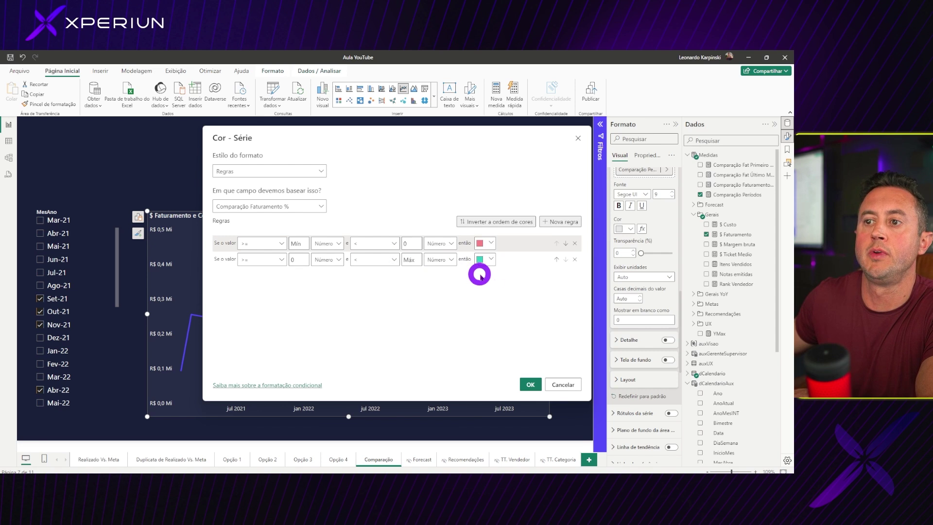
click(530, 385)
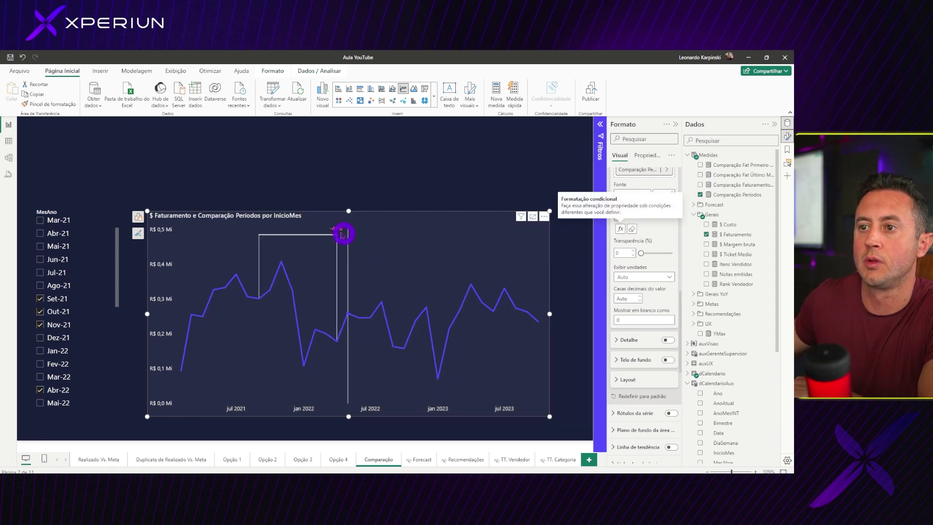
Step: Add Jun-21 in the month slicer, turning the bracket label green at 23%
click(83, 260)
click(56, 258)
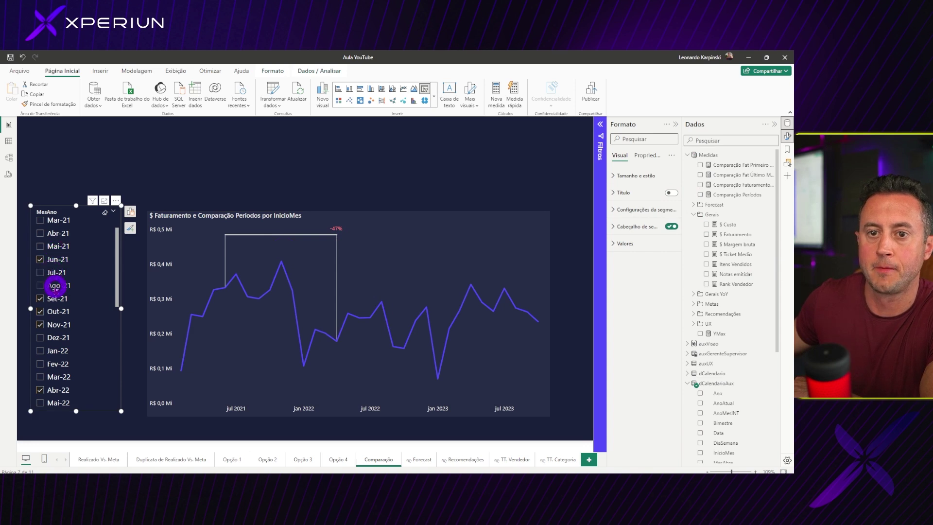
scroll(58, 358, down, 3)
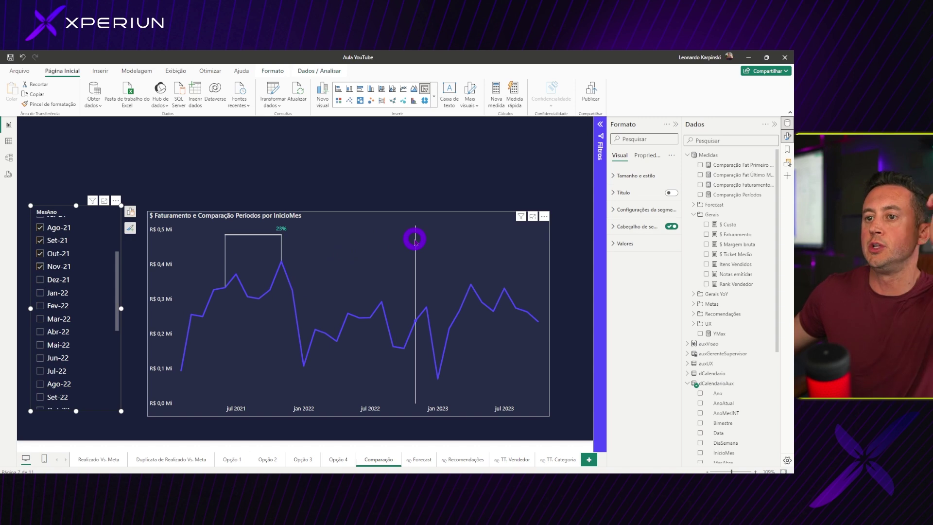
Step: Bring up the Comparação Períodos measure's dynamic format string for editing
click(737, 194)
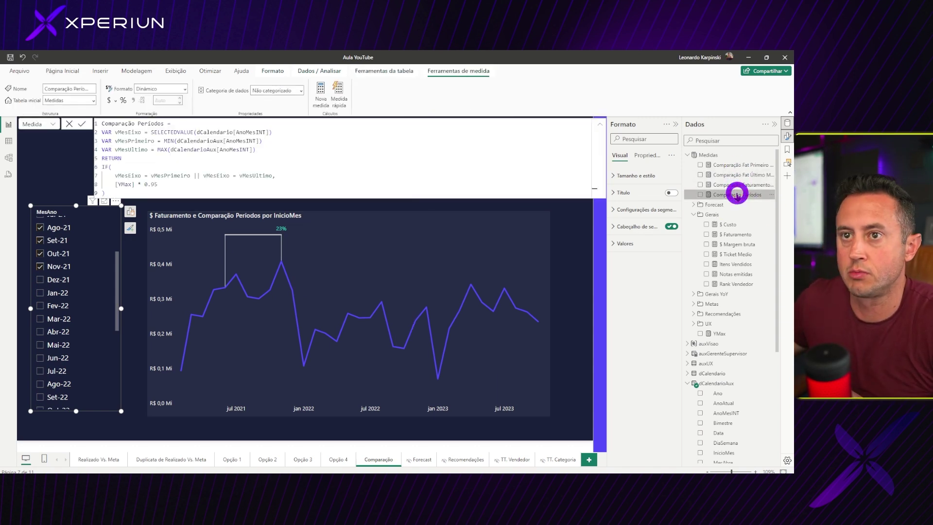
click(740, 185)
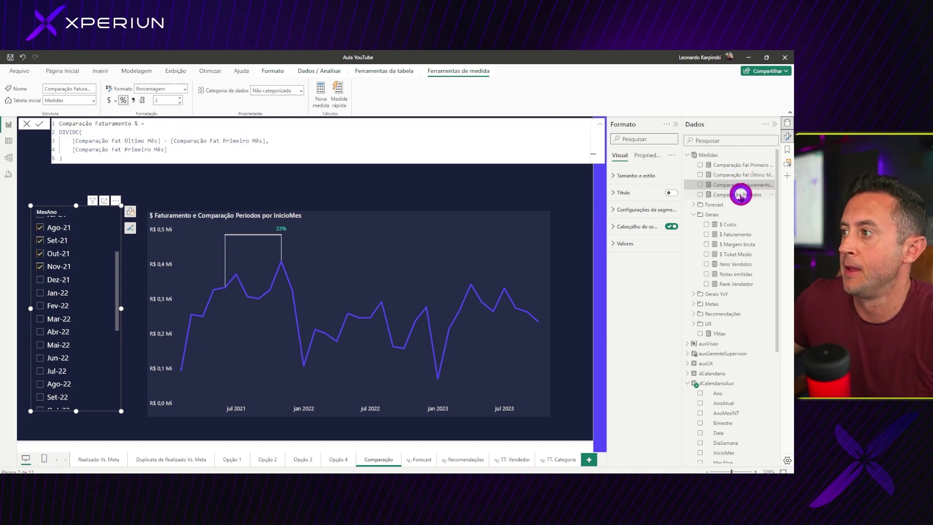
click(740, 193)
click(48, 124)
click(41, 146)
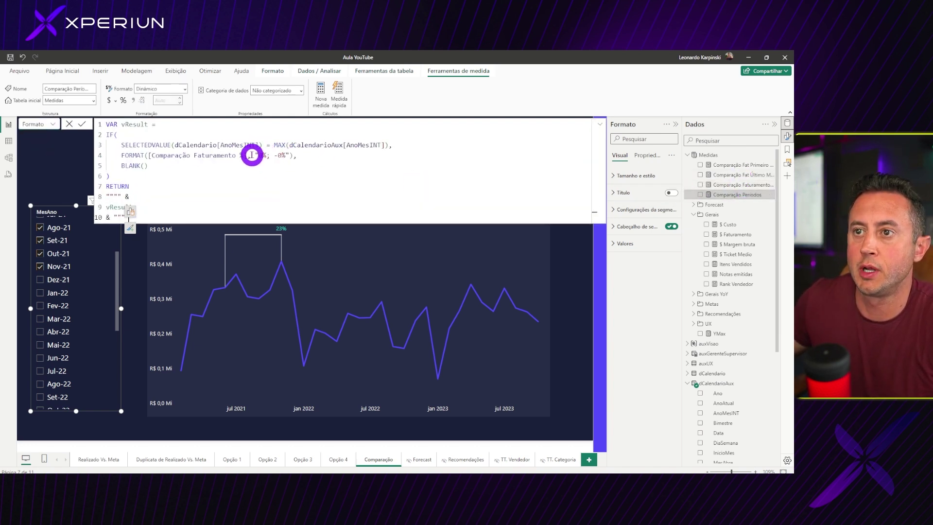
Step: Insert a check mark emoji into the positive percentage format
click(291, 156)
key(super+period)
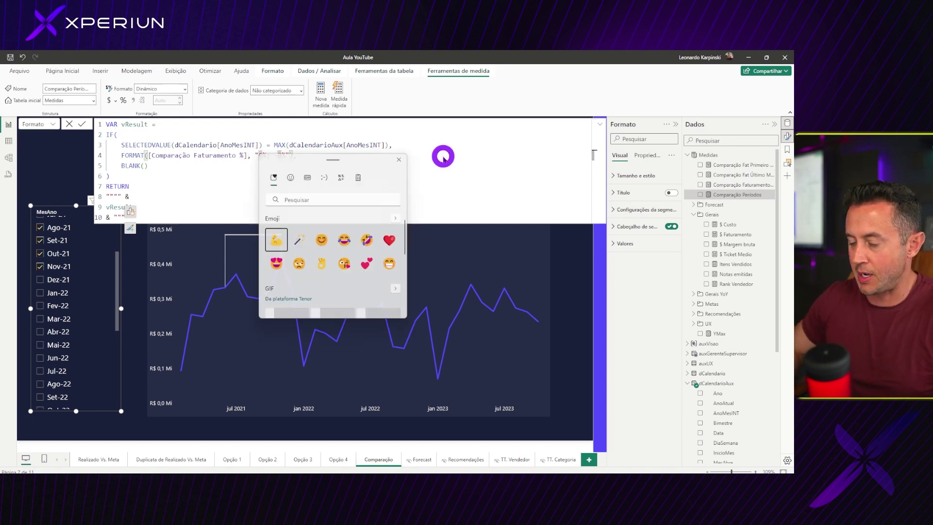
click(290, 174)
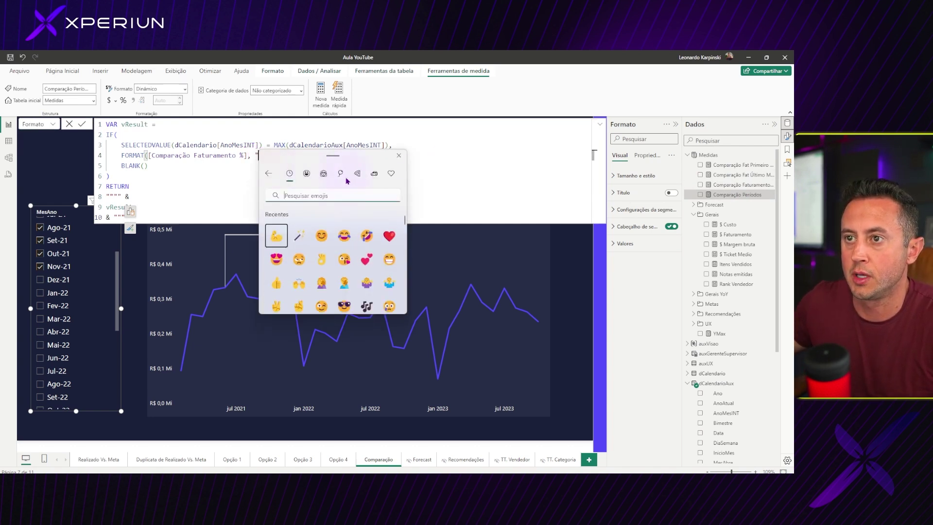
click(390, 174)
scroll(369, 228, down, 5)
scroll(371, 233, down, 3)
scroll(371, 234, down, 3)
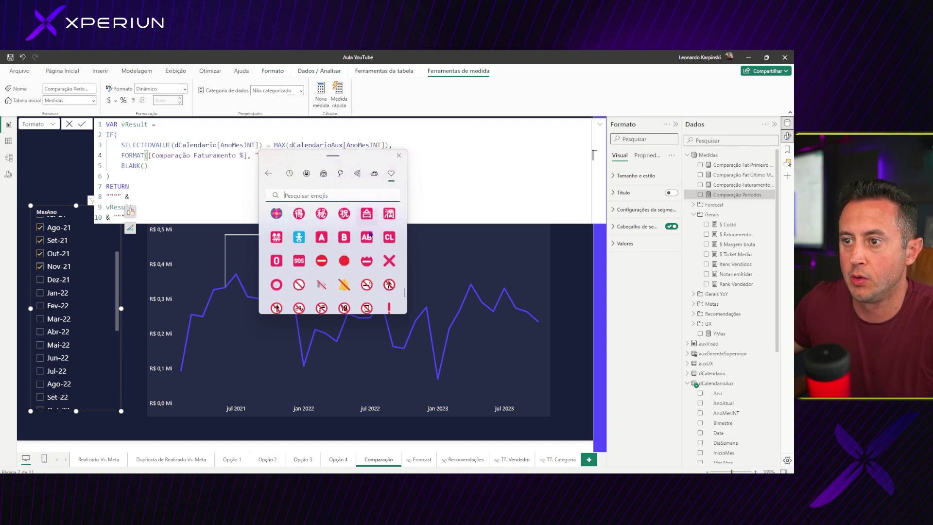
scroll(370, 235, down, 2)
scroll(371, 235, down, 2)
scroll(370, 235, down, 2)
scroll(350, 257, down, 2)
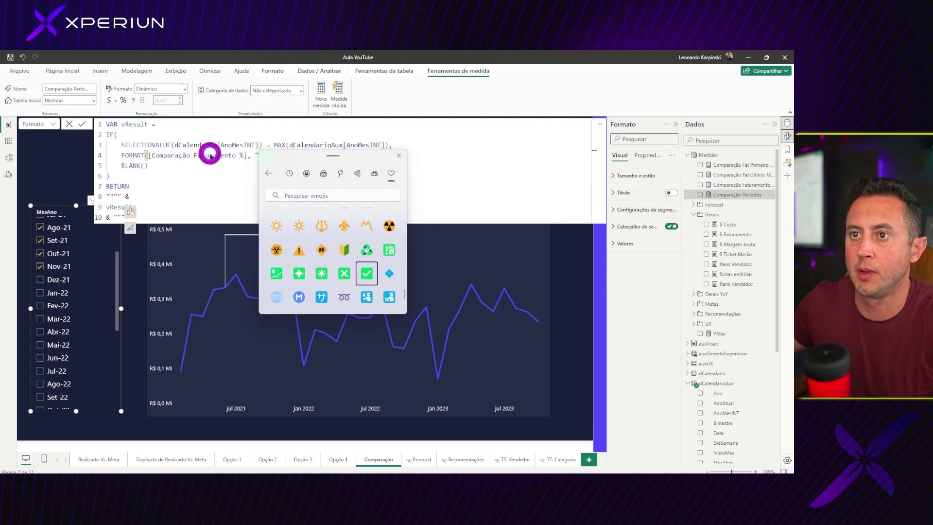
key(Return)
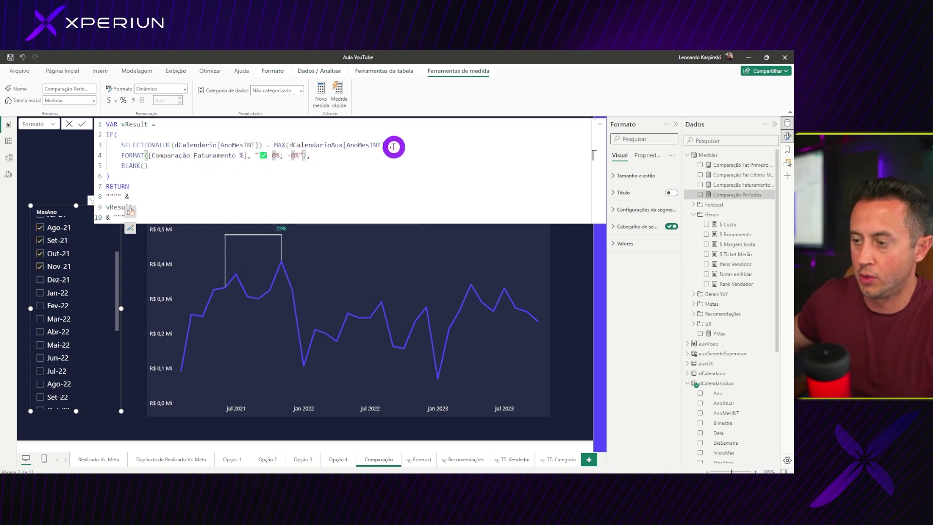
Step: Fix the +/- signs and find ❌ in the emoji picker's Symbols for negatives
key(BackSpace)
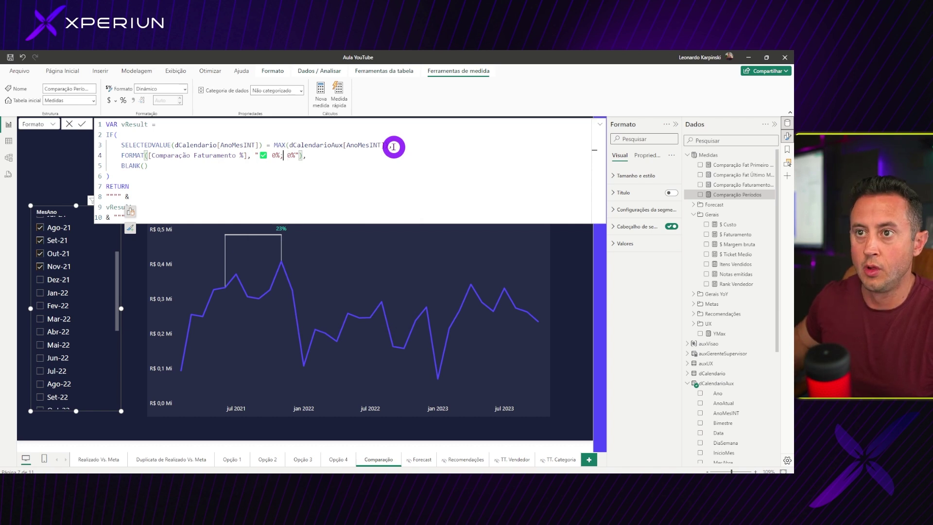
text(-)
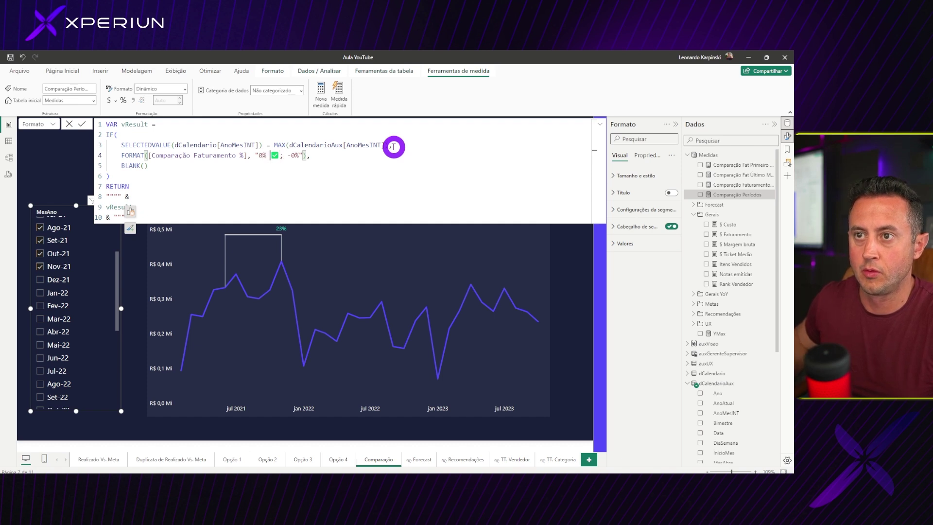
text(+)
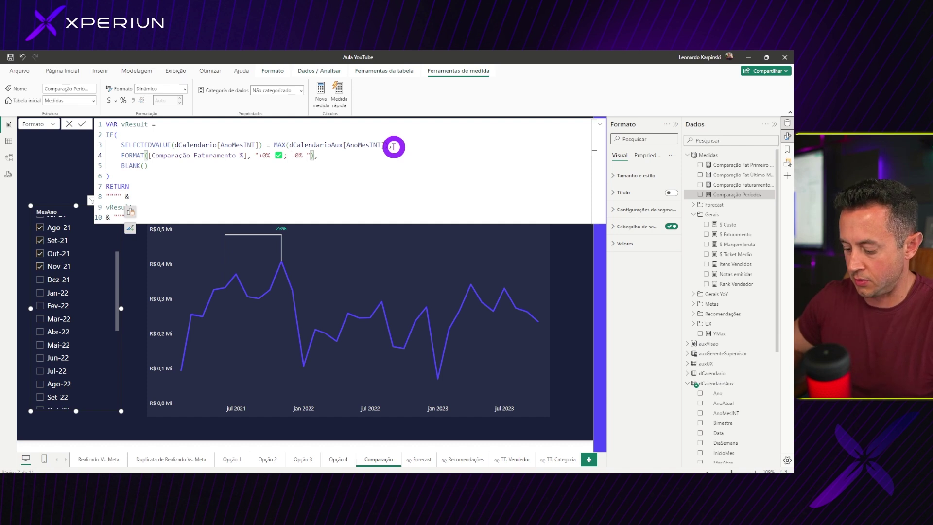
key(super+period)
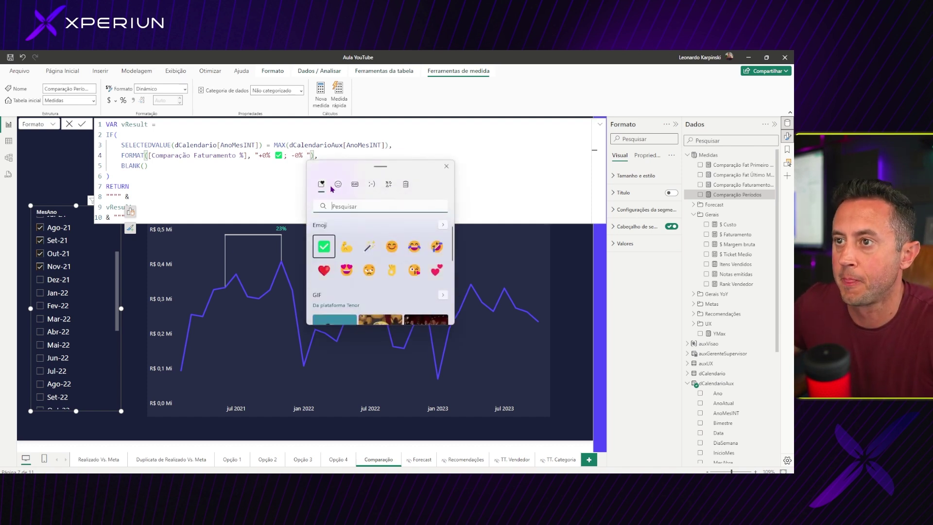
click(442, 224)
click(438, 185)
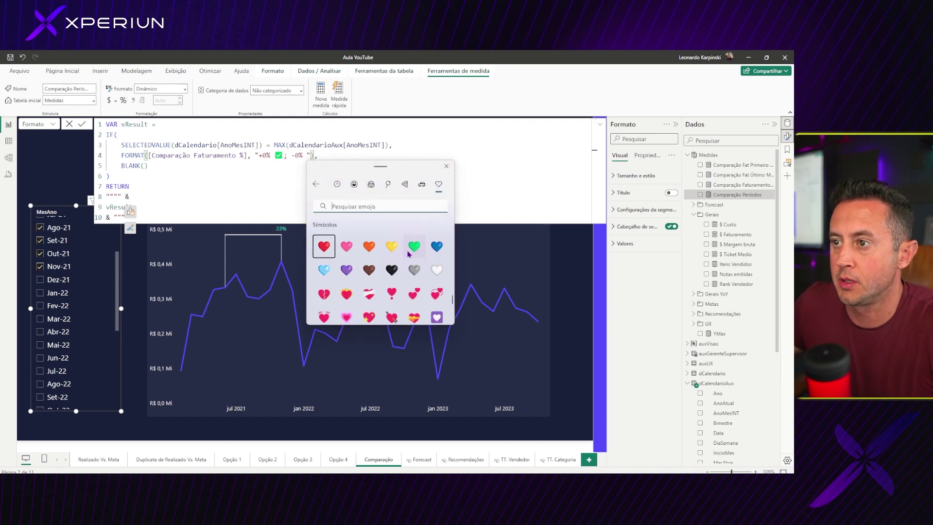
scroll(408, 255, down, 5)
scroll(408, 254, down, 5)
scroll(408, 254, down, 3)
scroll(437, 257, up, 1)
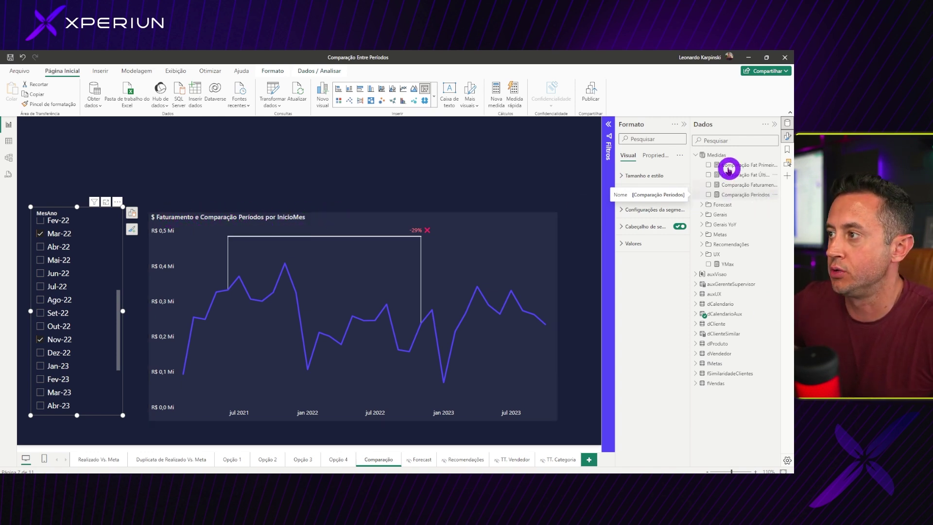
Step: Start the Comparação Texto measure with VAR vMesPrimeiro = MIN(dCalendarioAux[AnoMesINT])
right_click(714, 155)
key(Escape)
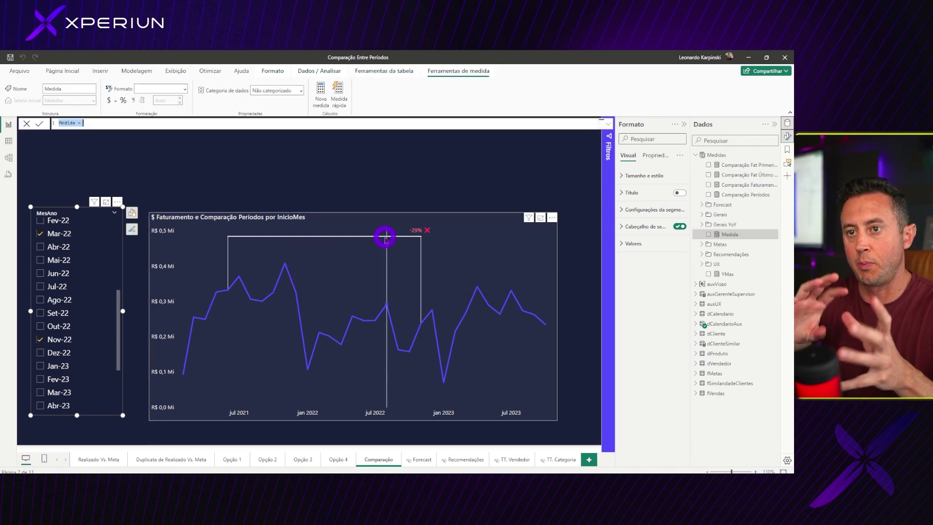
click(237, 125)
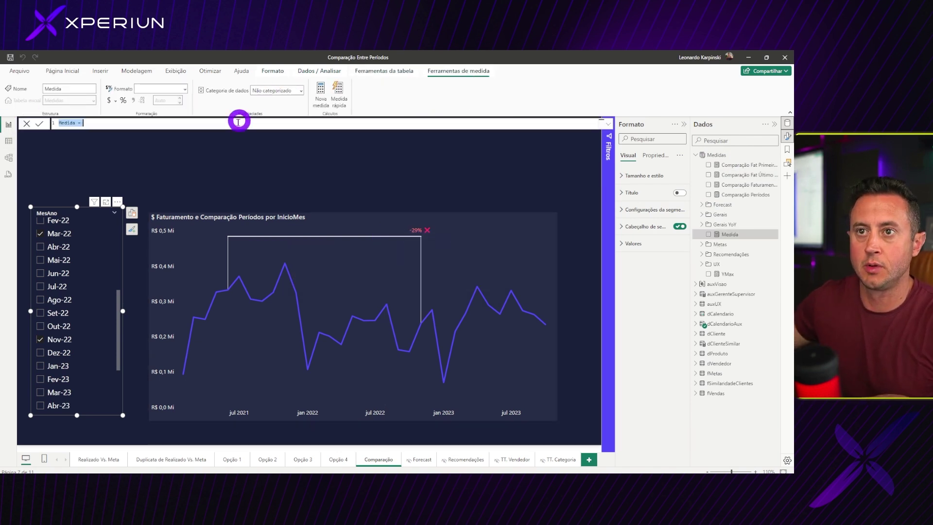
ctrl+scroll(237, 127, up, 2)
ctrl+scroll(237, 126, up, 2)
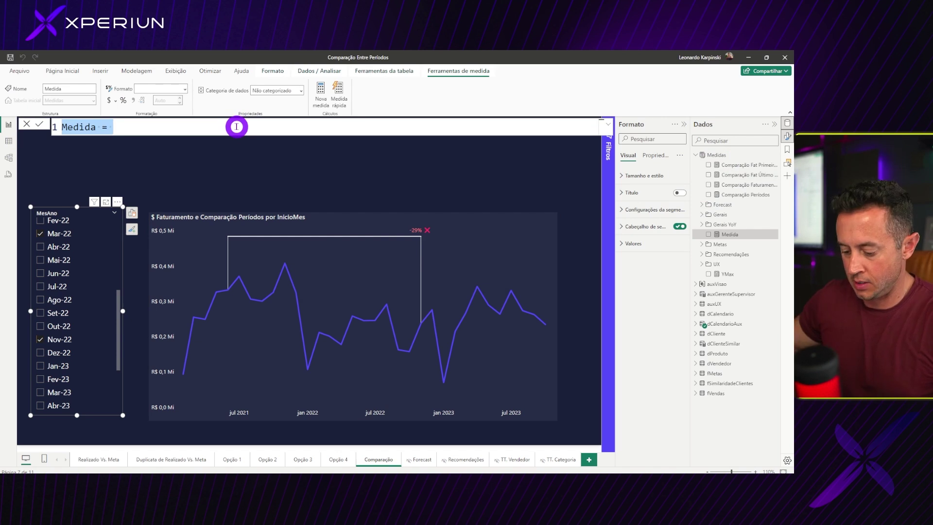
text(Comparação Texto)
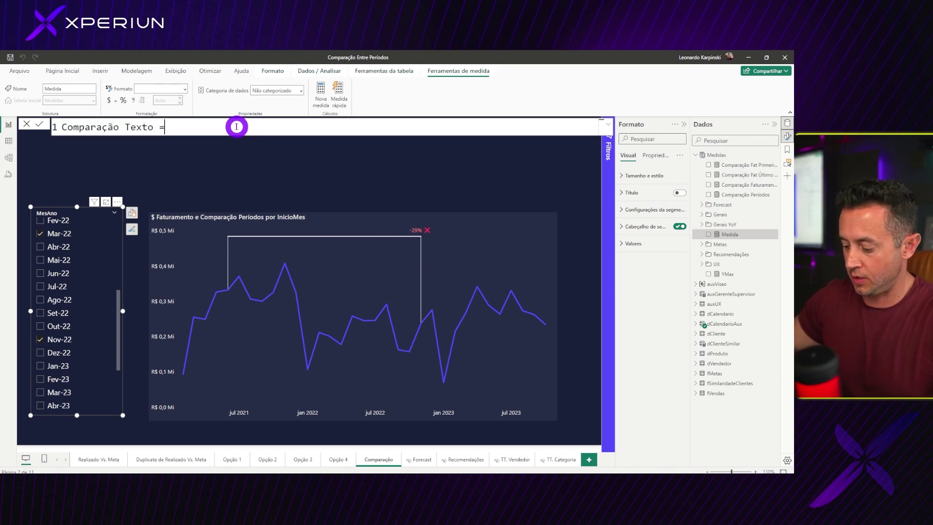
key(shift+Return)
text(VAR vMesPrimeiro)
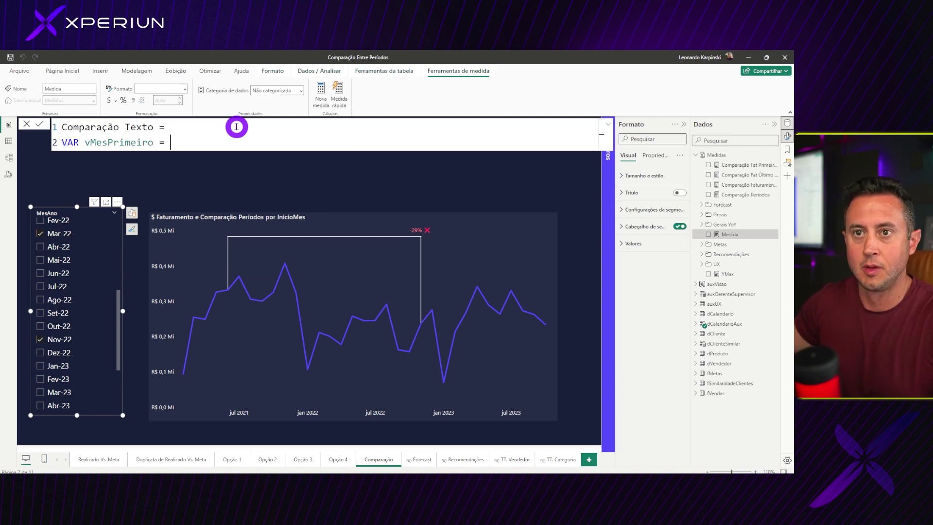
text(= MIN()
text(dCalendarioAux)
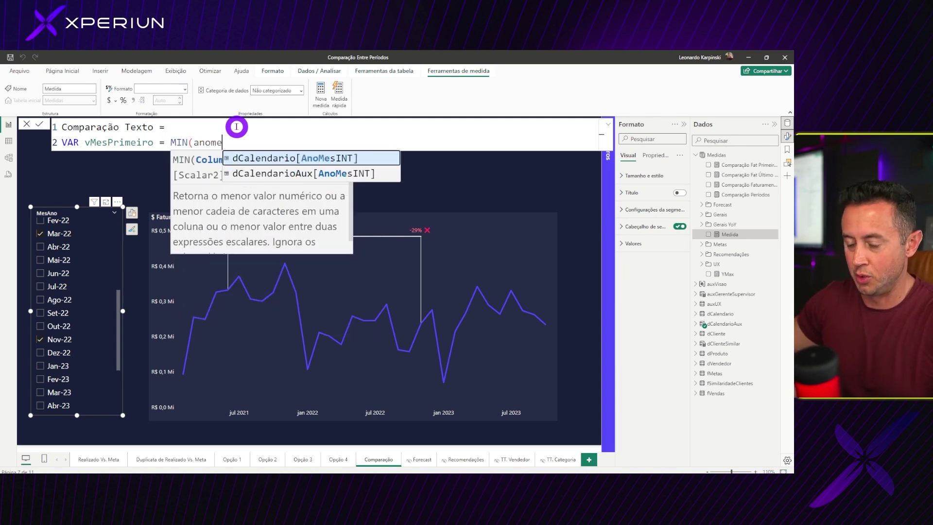
key(Tab)
text())
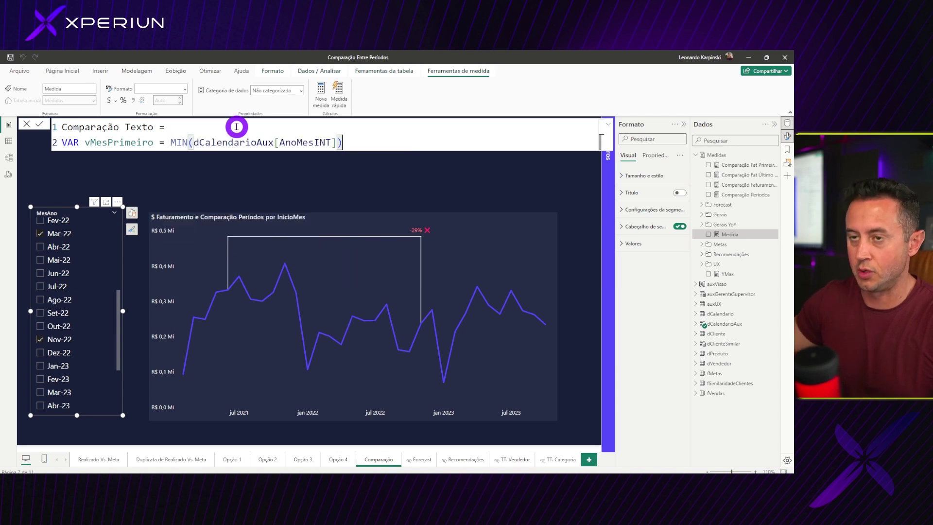
Step: Add VAR vMesUltimo = MAX(dCalendarioAux[AnoMesINT]) and RETURN the sentence joining vMesPrimeiro " e " vMesUltimo
key(shift+Return)
text(VAR)
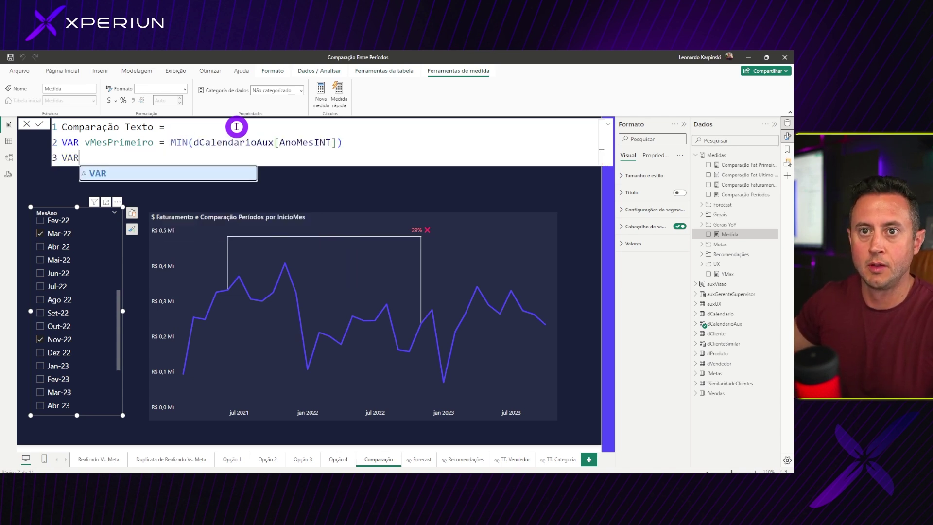
text( vMesUltimo )
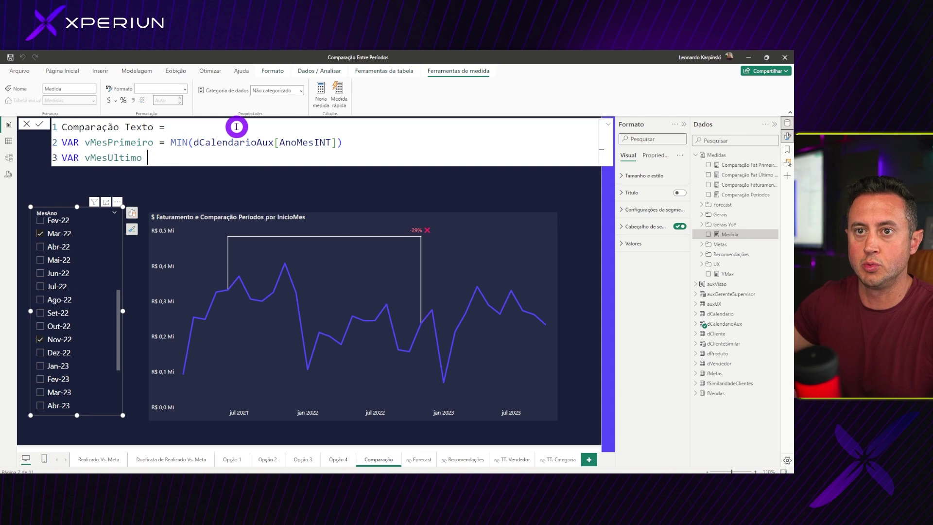
text(= MAX)
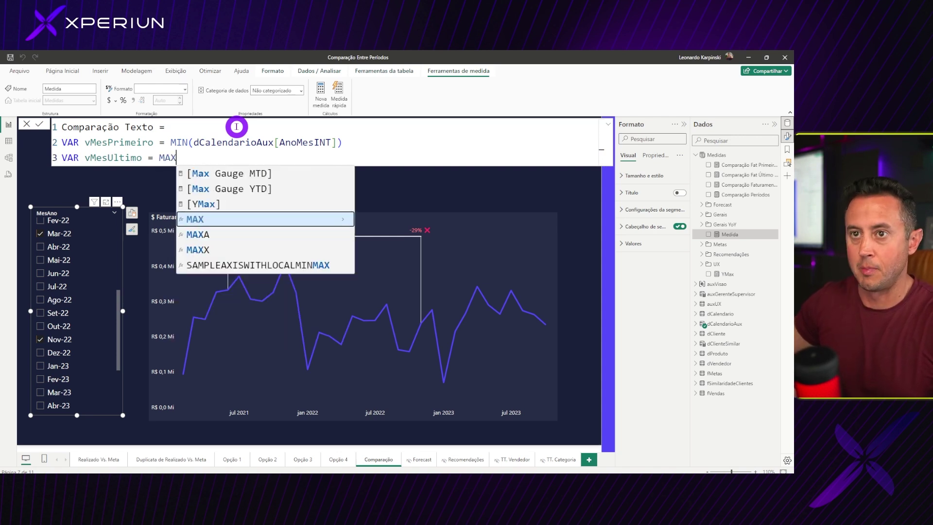
text((anomes)
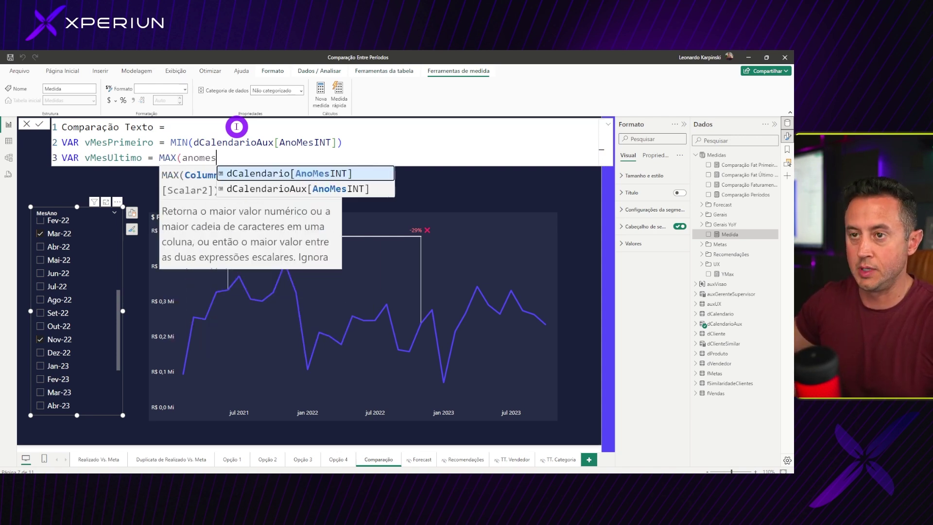
key(Tab)
text())
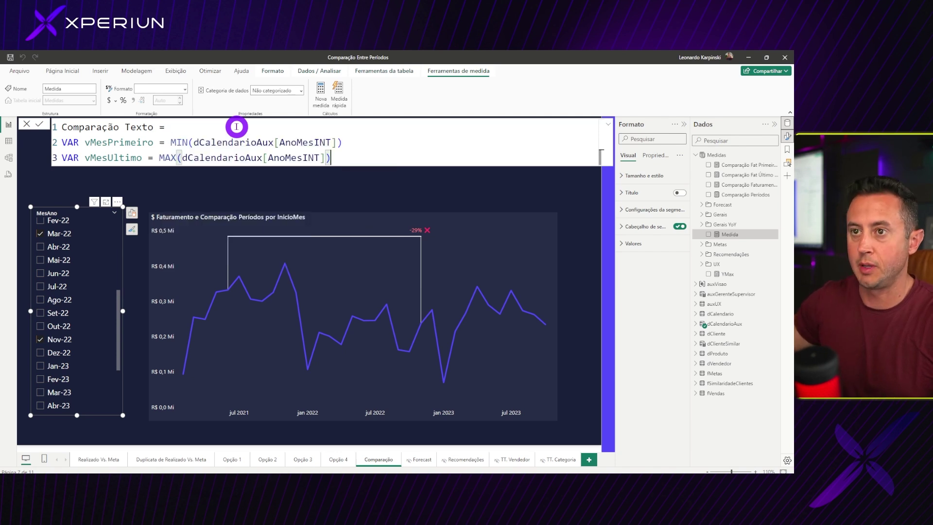
key(shift+Return)
text(RETURN)
key(shift+Return)
text(")
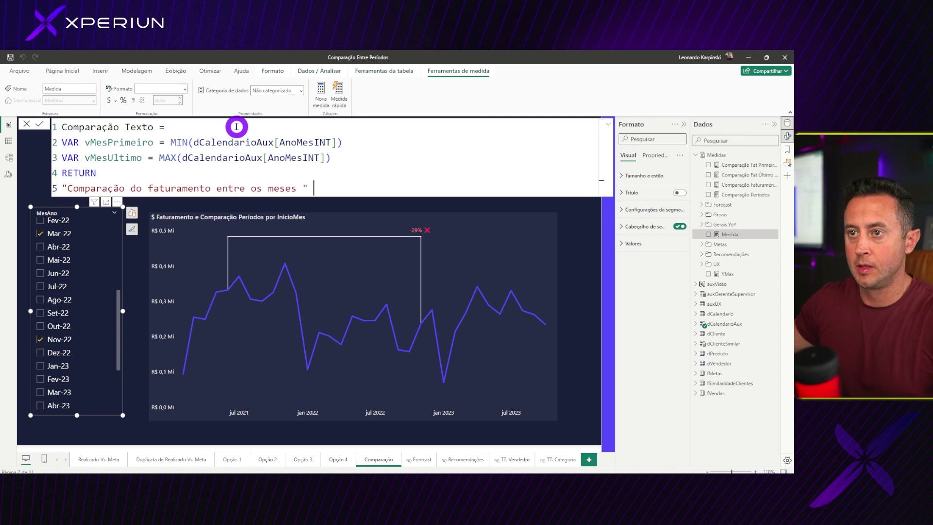
text( & vMesPrimeiro & " e " & )
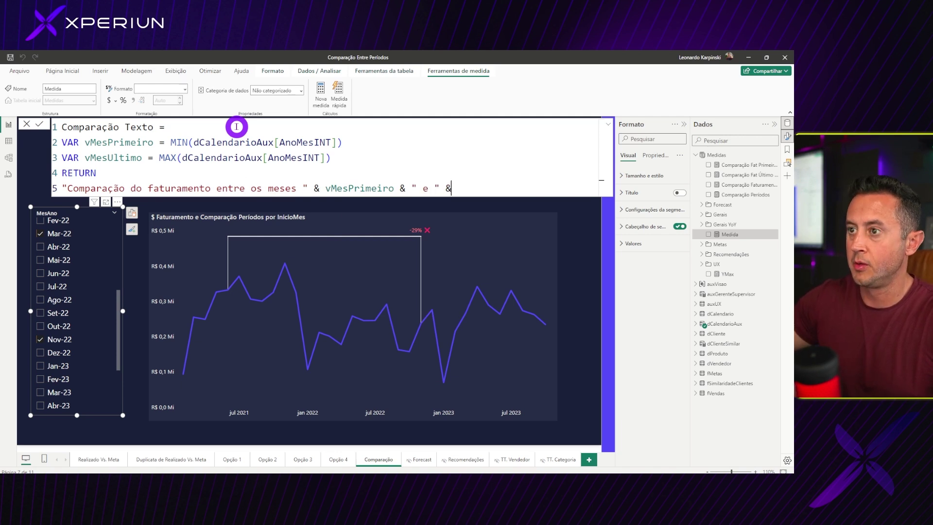
text(vMes)
key(Down)
key(Tab)
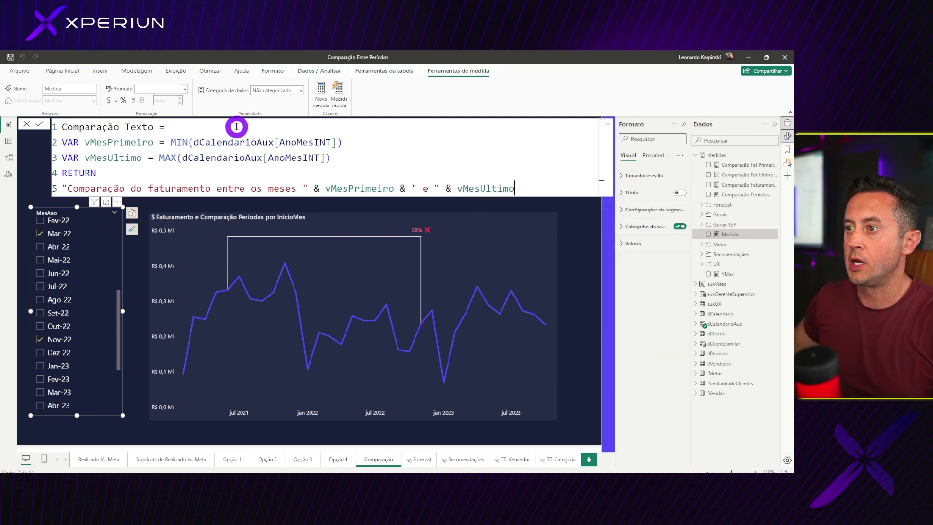
key(Return)
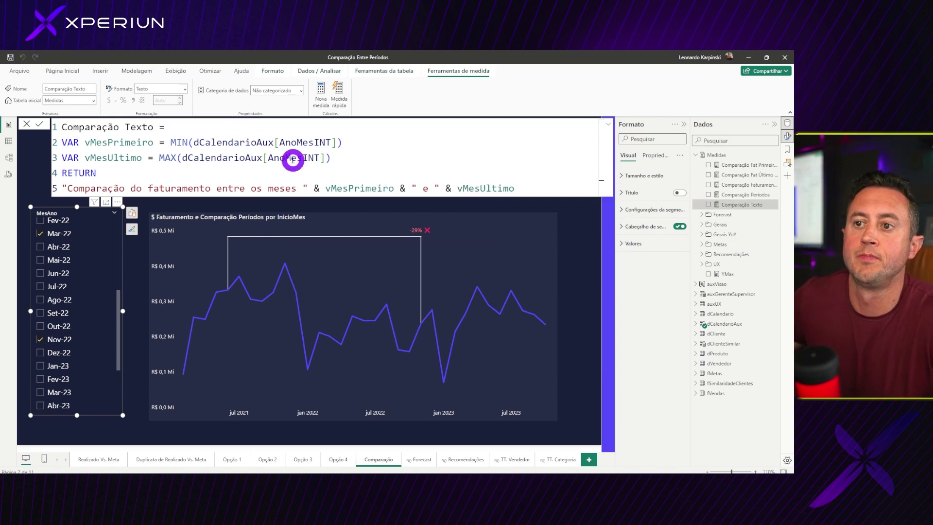
Step: Set the line chart's title text to the field value of the Comparação Texto measure
click(285, 219)
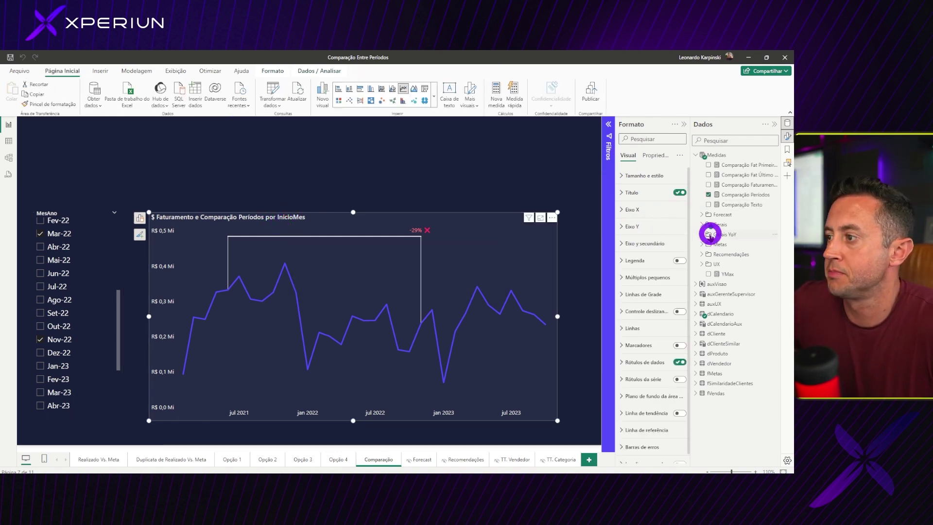
scroll(649, 409, down, 1)
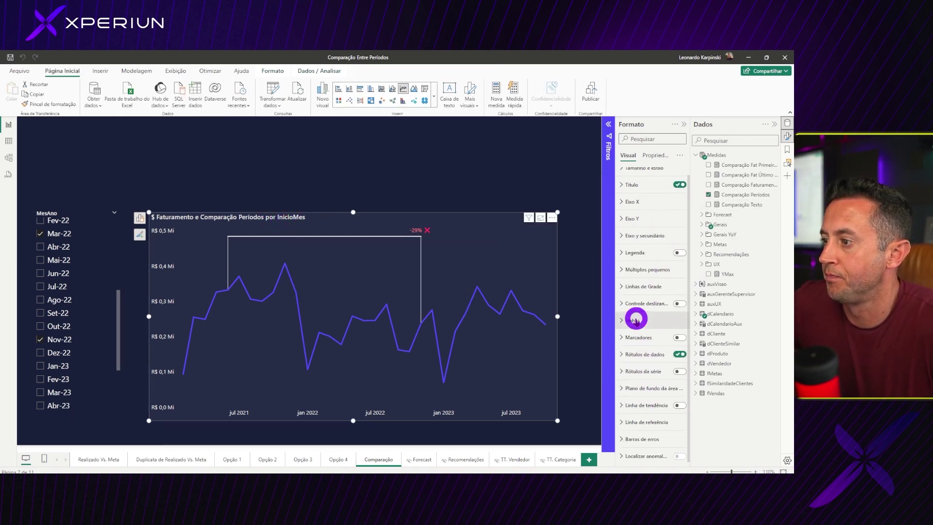
scroll(644, 204, up, 1)
click(635, 193)
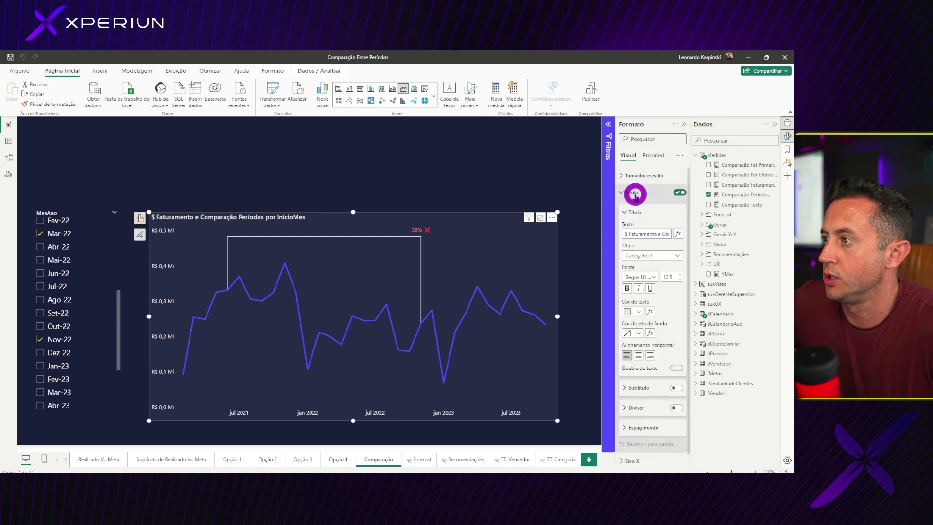
click(678, 234)
click(321, 171)
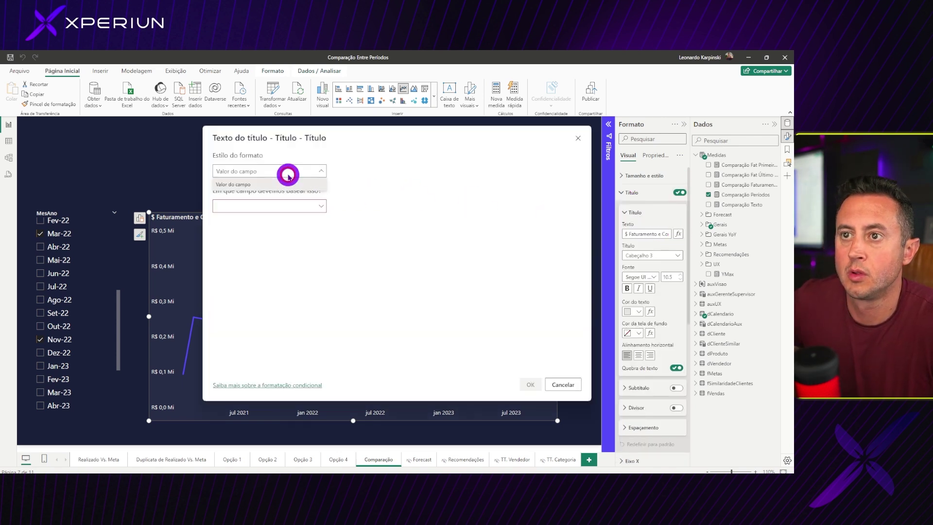
click(286, 181)
click(267, 206)
text(int)
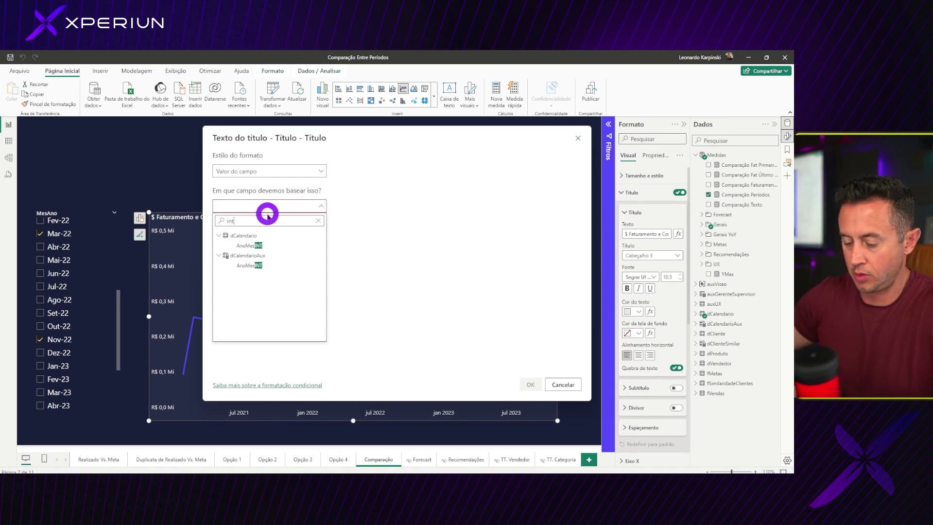
key(BackSpace)
key(BackSpace)
key(BackSpace)
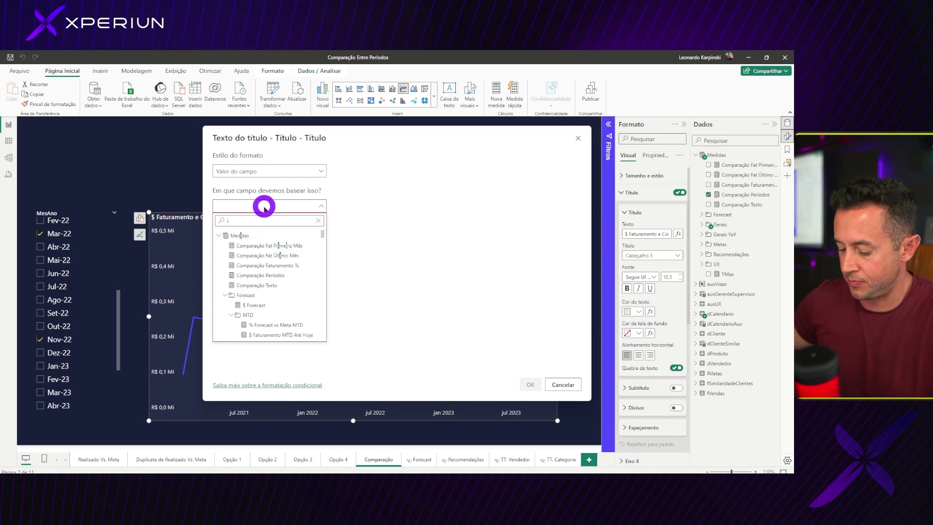
text(text)
click(263, 246)
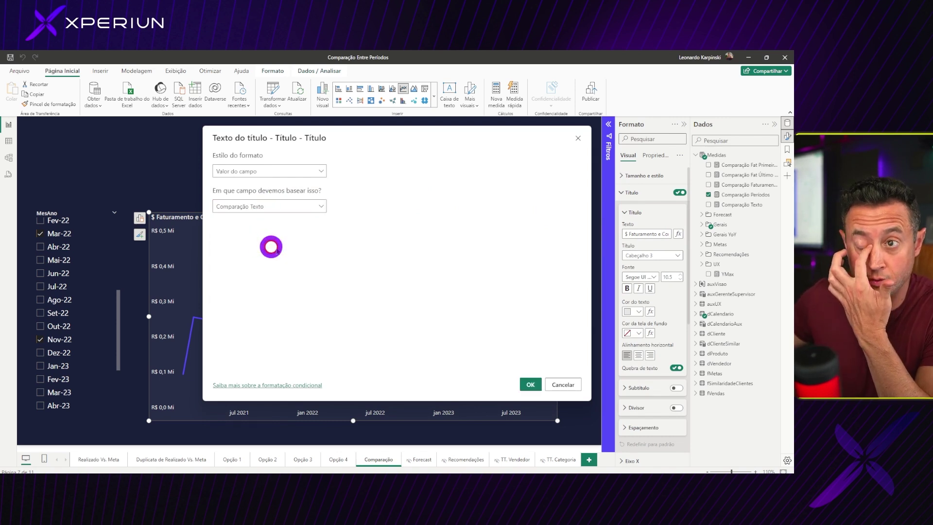
click(530, 384)
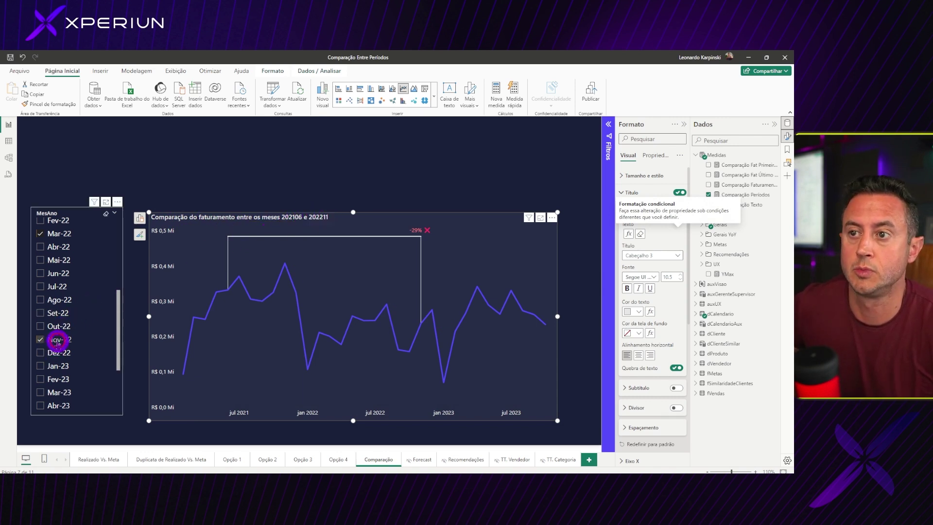
Step: Uncheck Nov-22 in the MesAno slicer and scroll up to the earlier months
click(57, 341)
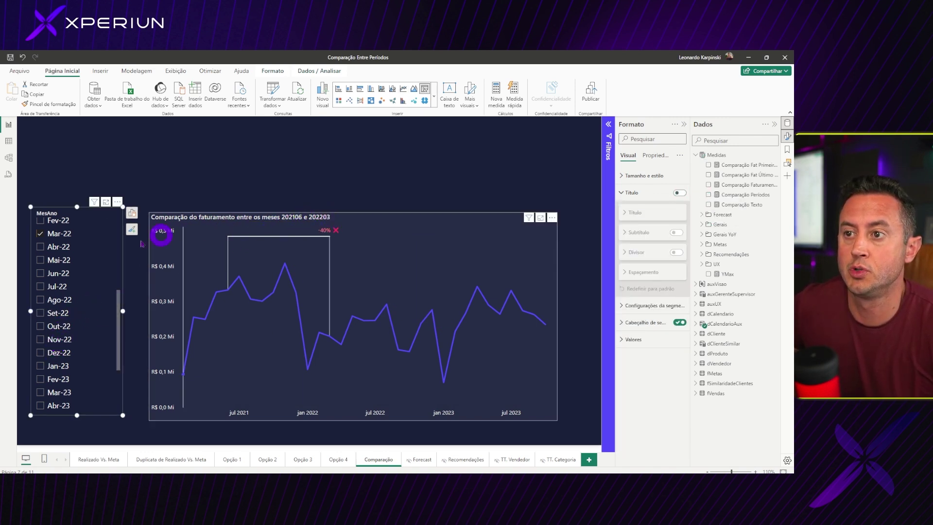
scroll(57, 250, up, 3)
scroll(76, 248, up, 1)
scroll(77, 247, up, 1)
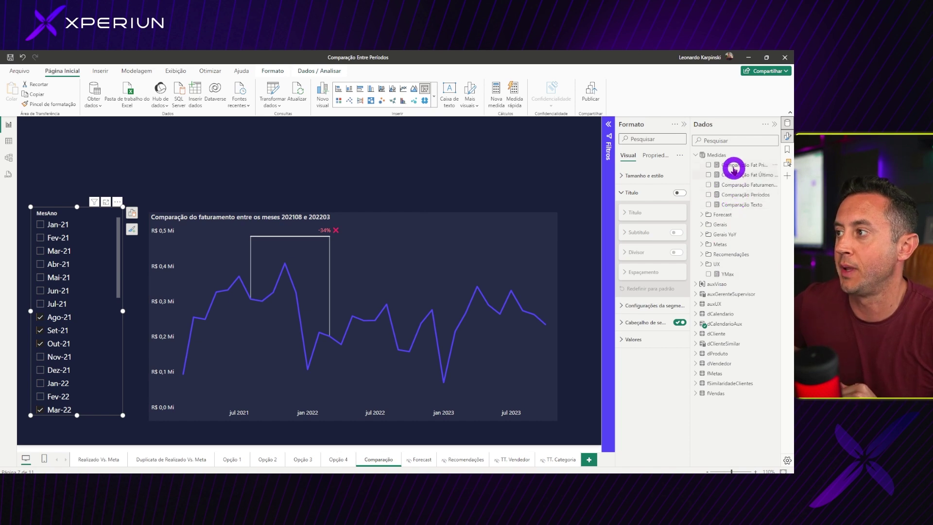
Step: Open the Comparação Texto measure's DAX in the formula bar for editing
click(734, 207)
click(168, 164)
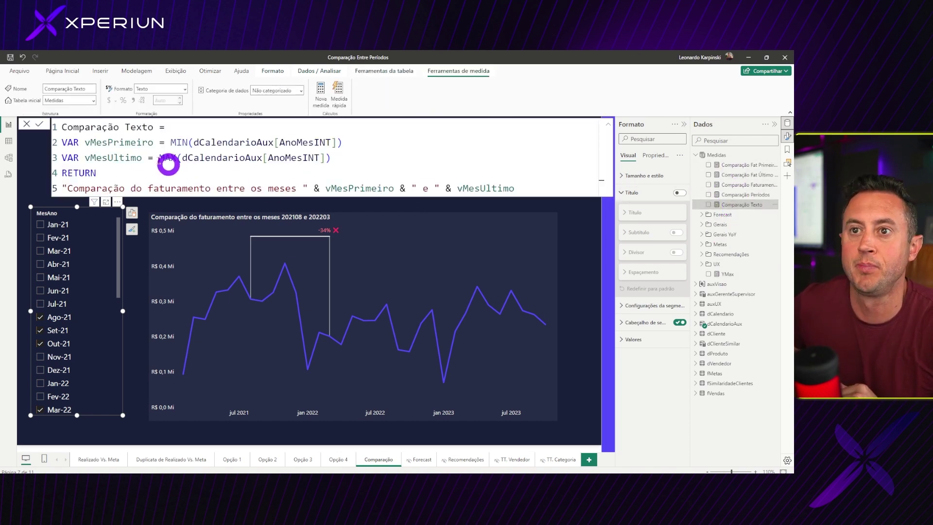